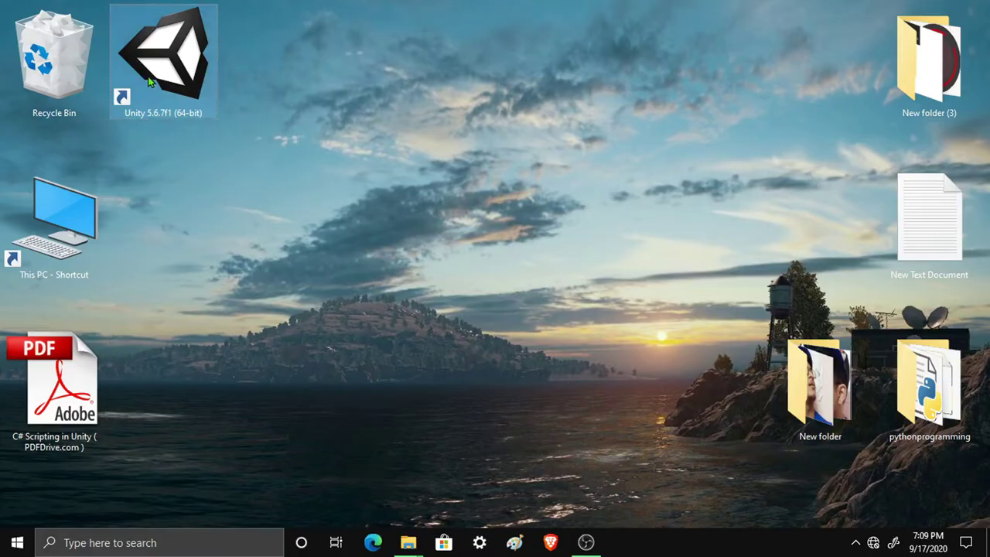
- Launch Unity and create a 3D project called 'Unity Tutorials' under G:\unity projects
{"action": "double_click", "coordinate": [163, 54]}
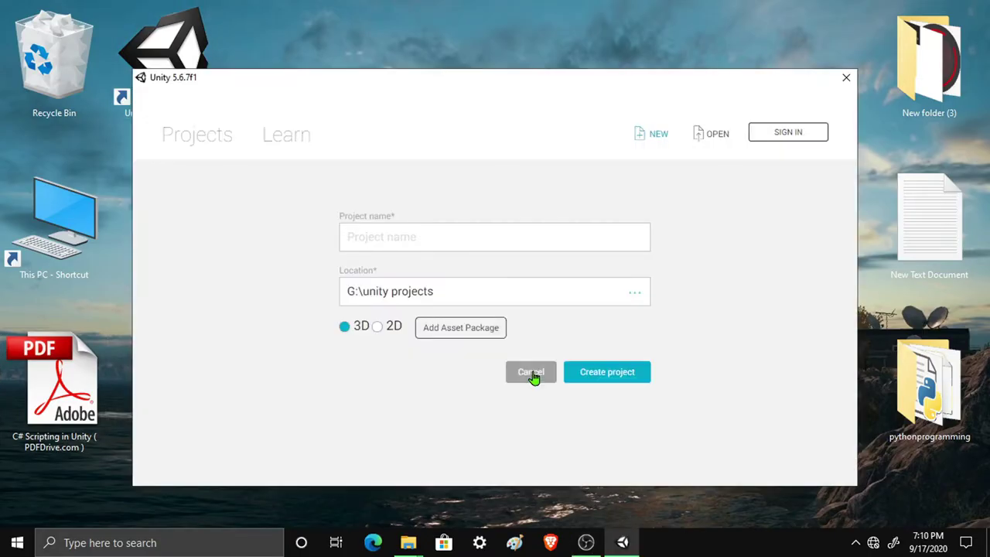
{"action": "left_click", "coordinate": [532, 374]}
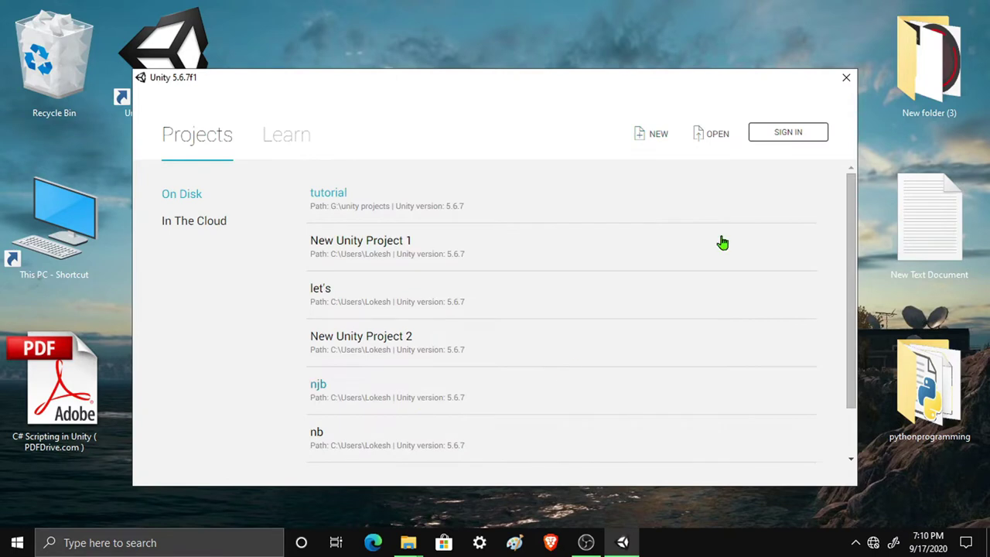
{"action": "left_click", "coordinate": [650, 141]}
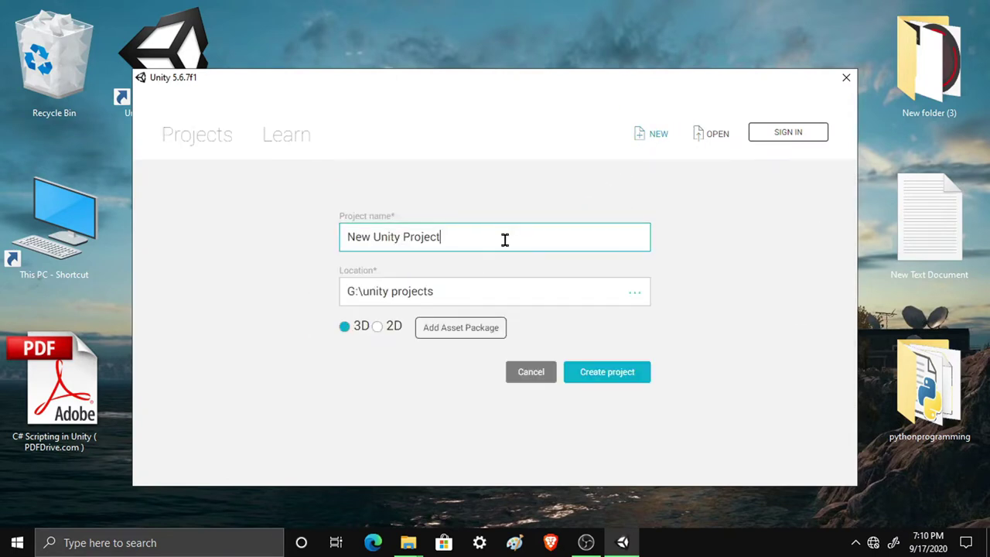
{"action": "left_click_drag", "start_coordinate": [503, 239], "coordinate": [307, 250]}
{"action": "key", "text": "BackSpace"}
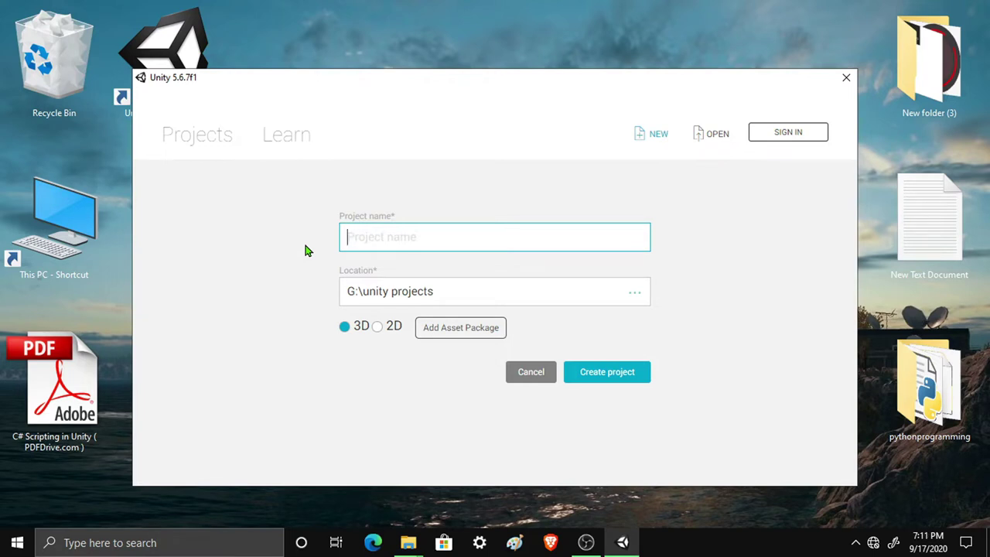
{"action": "type", "text": "U"}
{"action": "type", "text": "nioty"}
{"action": "key", "text": "BackSpace"}
{"action": "key", "text": "BackSpace"}
{"action": "key", "text": "BackSpace"}
{"action": "type", "text": "ty Tut"}
{"action": "type", "text": "orials"}
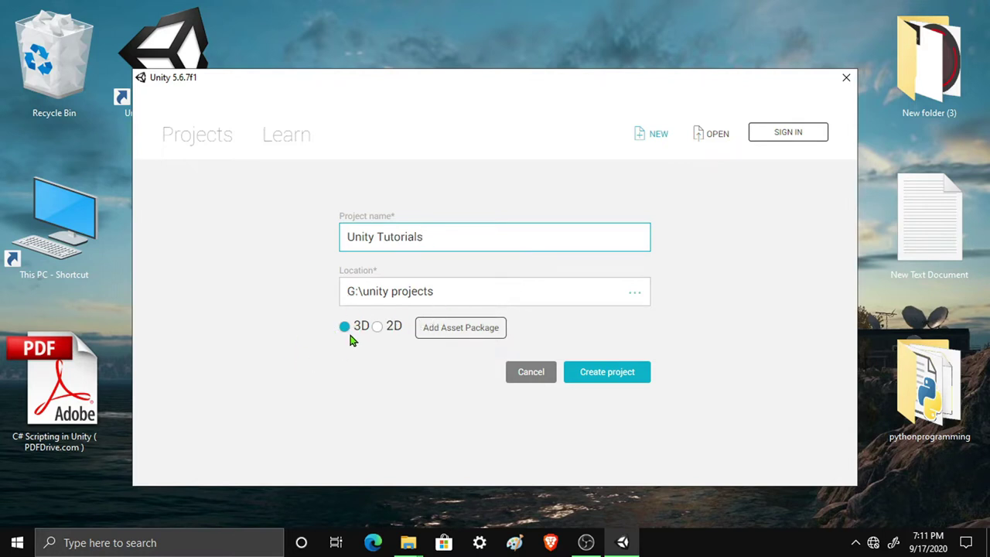
{"action": "left_click", "coordinate": [345, 328]}
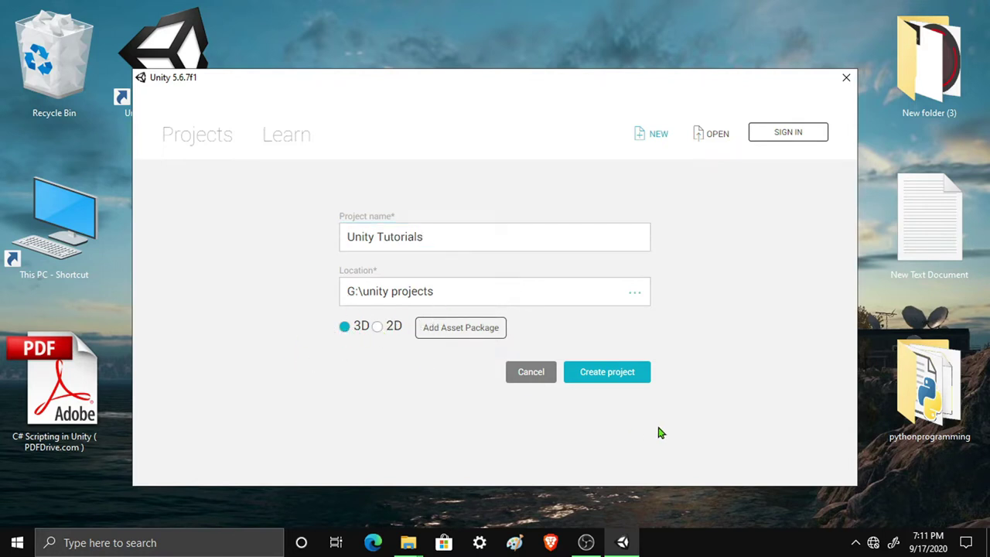
{"action": "left_click", "coordinate": [641, 376]}
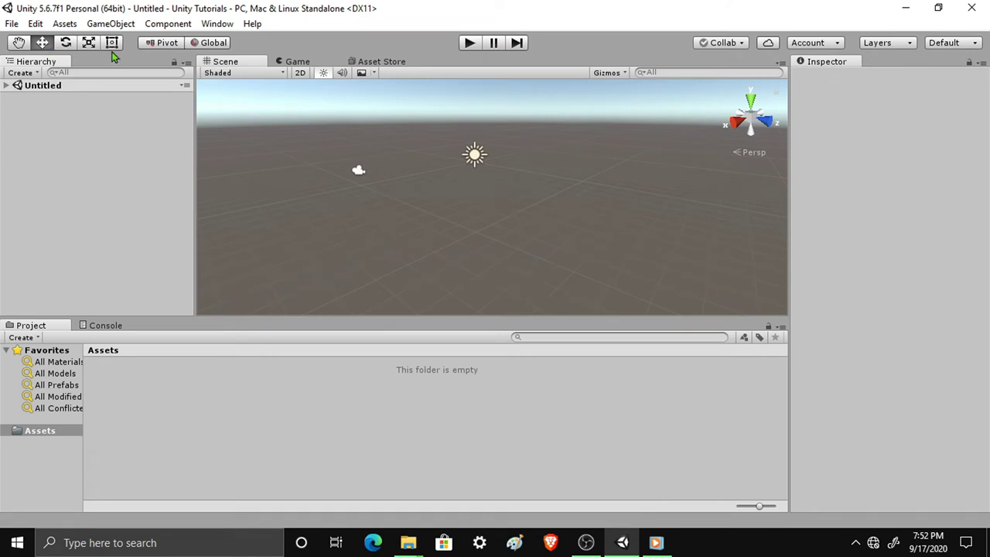
- Add a default Cube from the Hierarchy's Create > 3D Object menu
{"action": "right_click", "coordinate": [26, 114]}
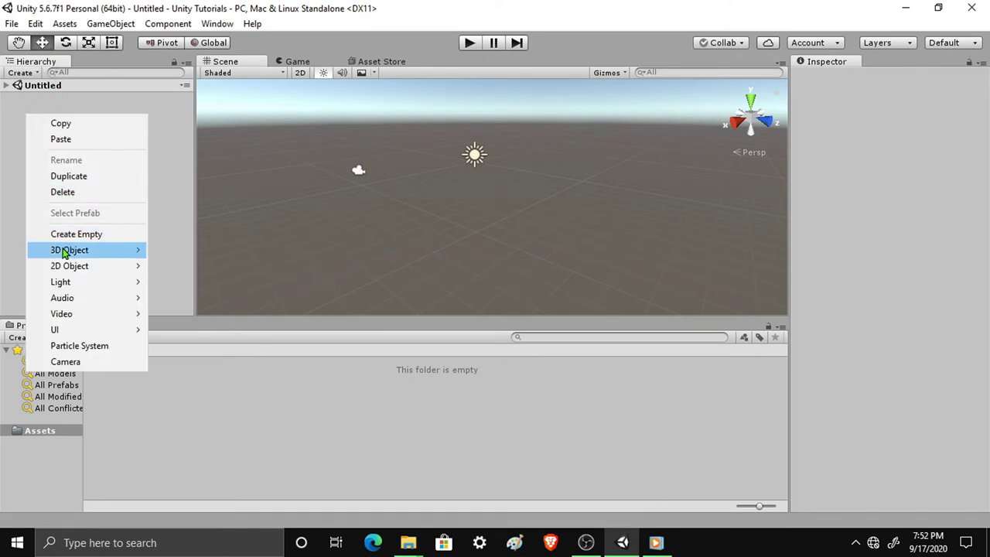
{"action": "mouse_move", "coordinate": [65, 253]}
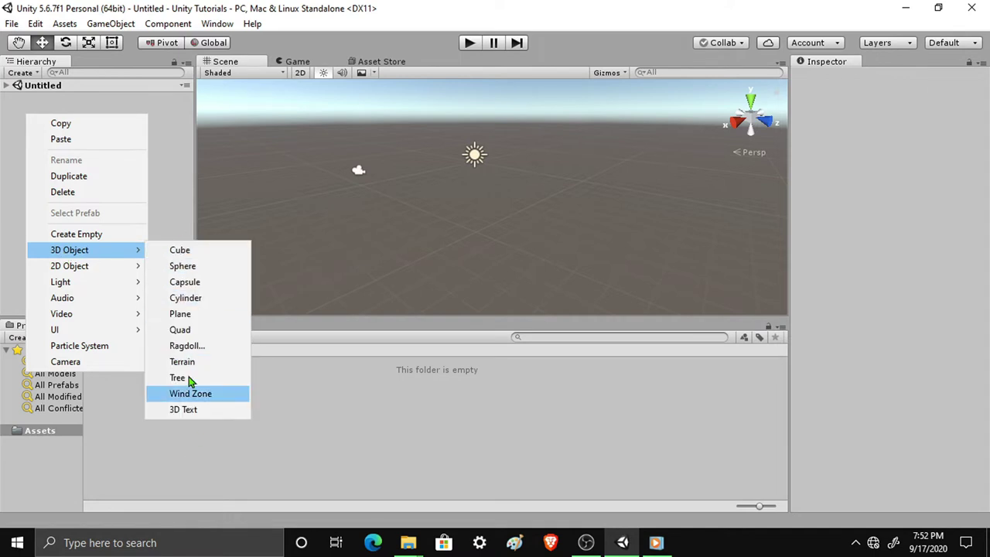
{"action": "right_click", "coordinate": [65, 173]}
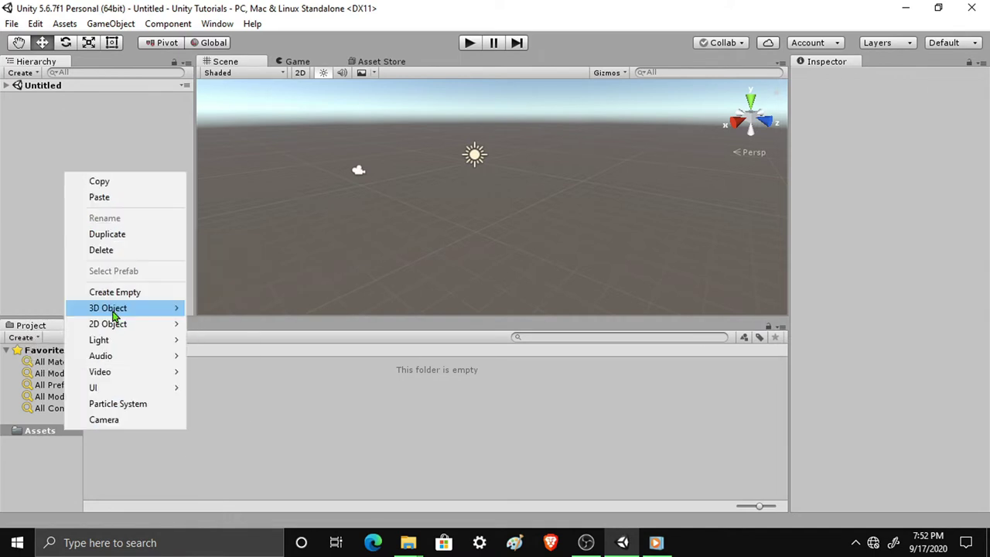
{"action": "left_click", "coordinate": [48, 150]}
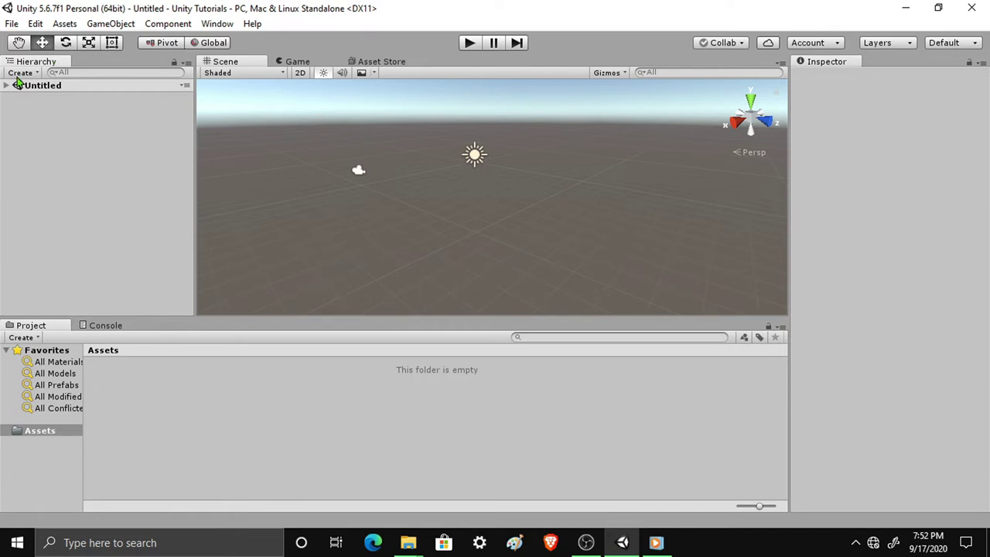
{"action": "left_click", "coordinate": [20, 72]}
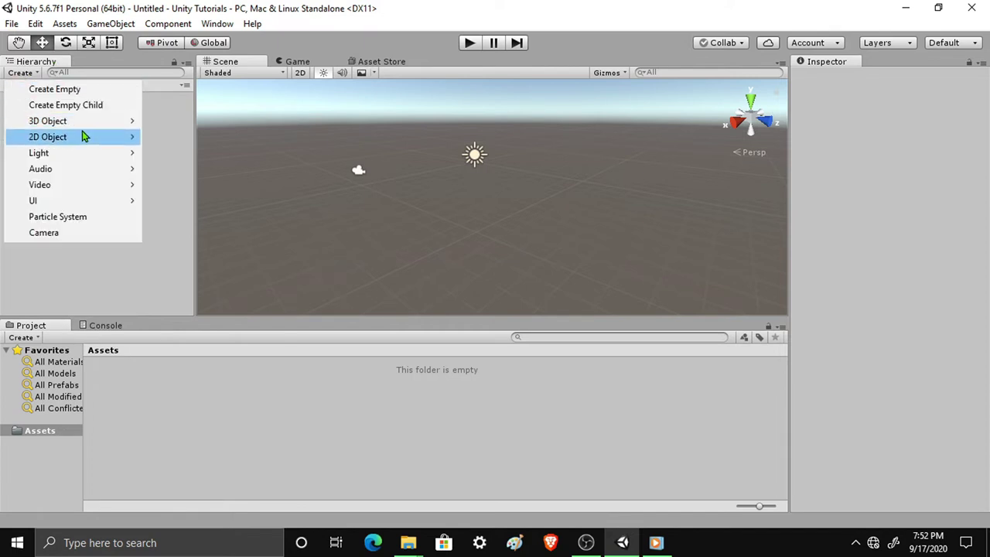
{"action": "mouse_move", "coordinate": [98, 127]}
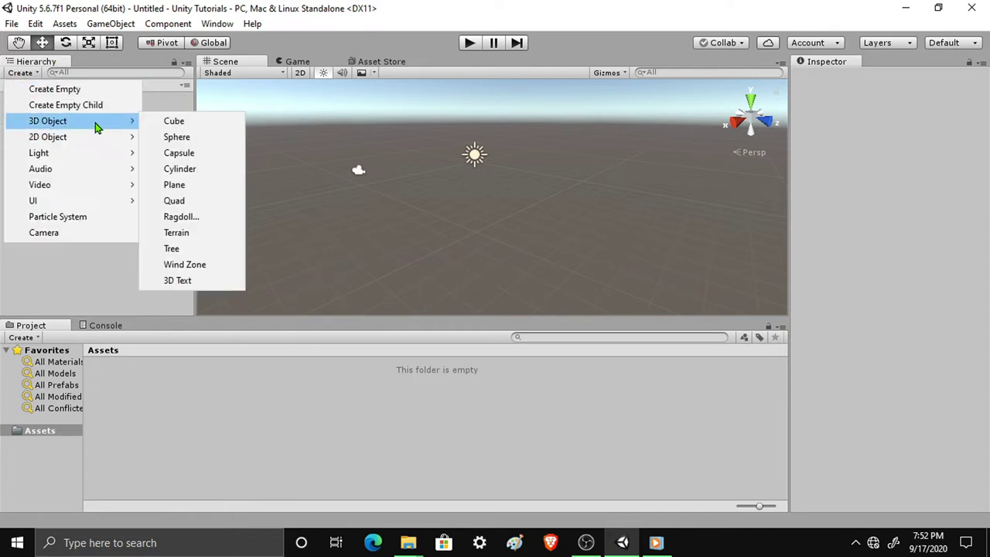
{"action": "left_click", "coordinate": [160, 127]}
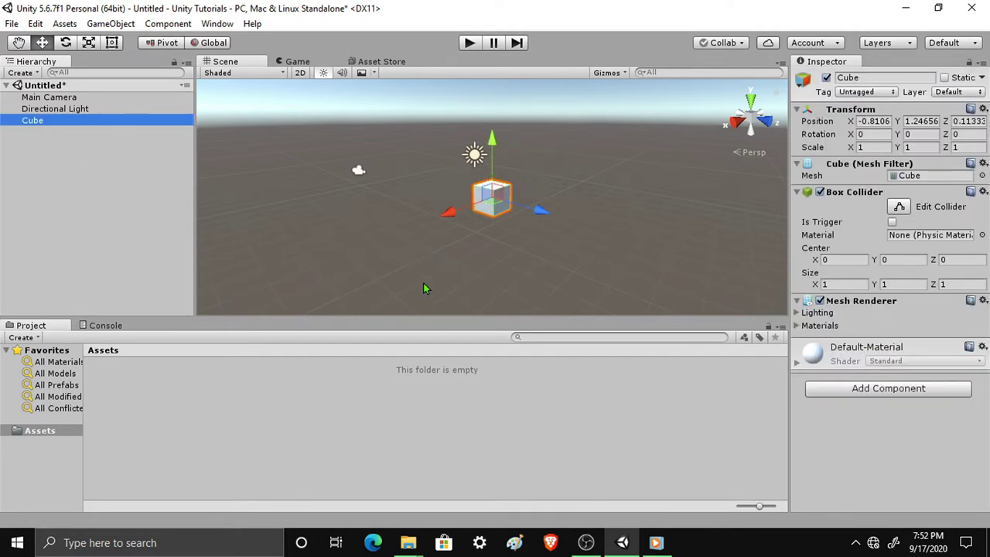
- Select the Cube and frame it in the Scene view with F
{"action": "scroll", "coordinate": [424, 289], "scroll_direction": "down", "scroll_amount": 3}
{"action": "scroll", "coordinate": [420, 181], "scroll_direction": "down", "scroll_amount": 2}
{"action": "scroll", "coordinate": [420, 181], "scroll_direction": "up", "scroll_amount": 4}
{"action": "scroll", "coordinate": [492, 177], "scroll_direction": "down", "scroll_amount": 5}
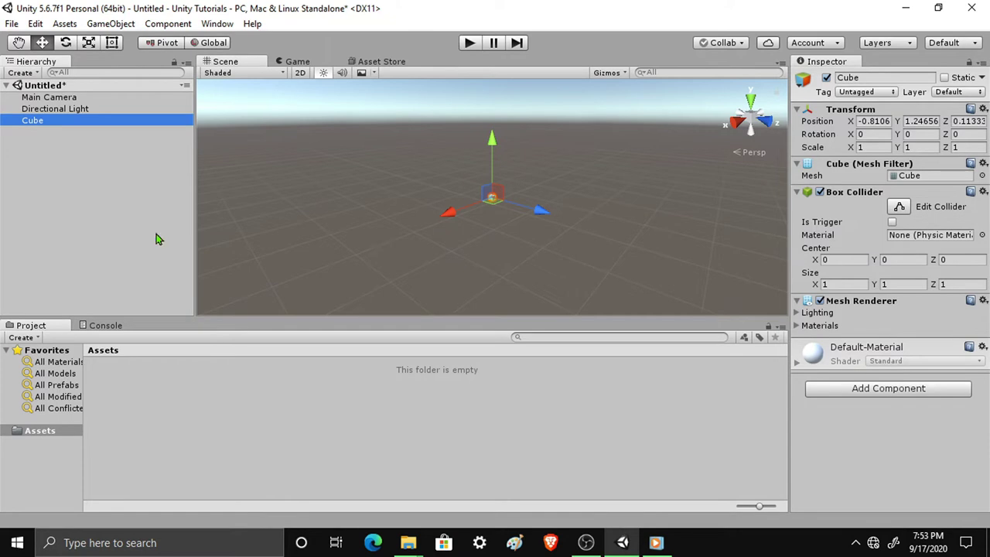
{"action": "left_click", "coordinate": [85, 203]}
{"action": "left_click", "coordinate": [54, 122]}
{"action": "left_click", "coordinate": [34, 124], "text": "ctrl"}
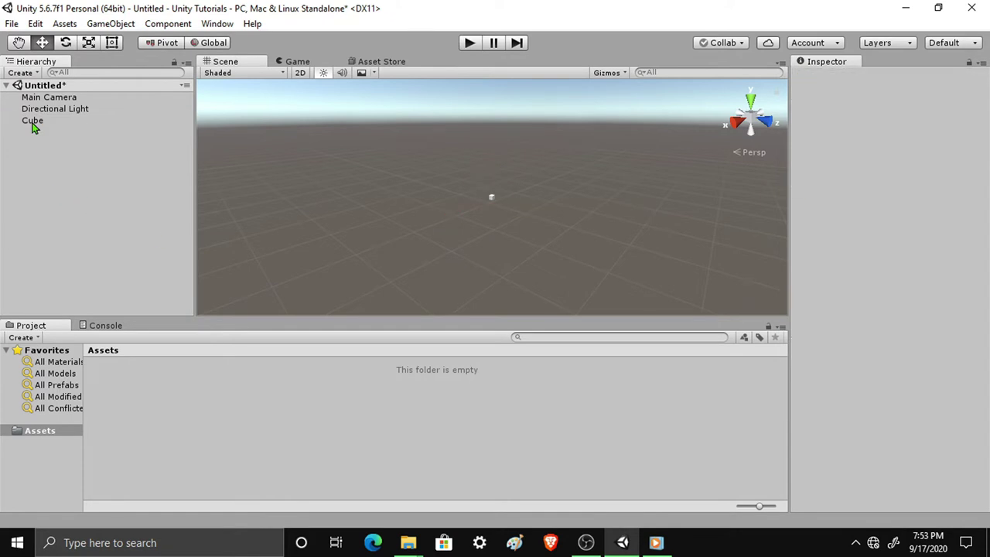
{"action": "left_click", "coordinate": [33, 124]}
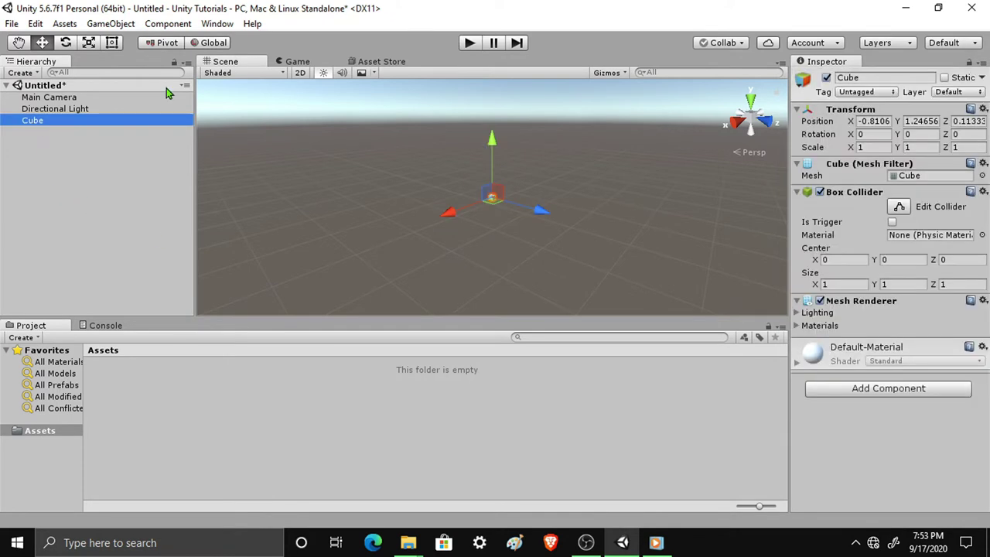
{"action": "left_click", "coordinate": [239, 64]}
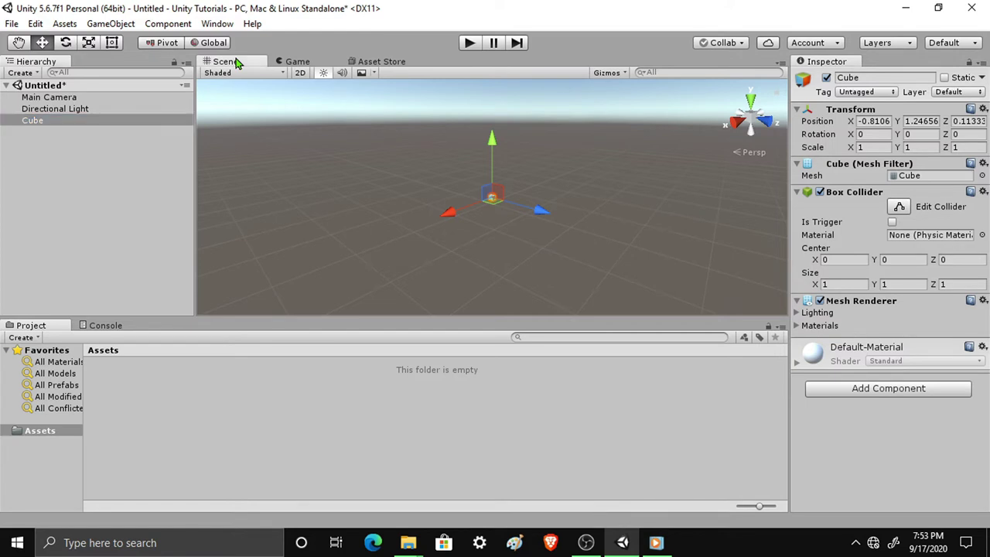
{"action": "key", "text": "f"}
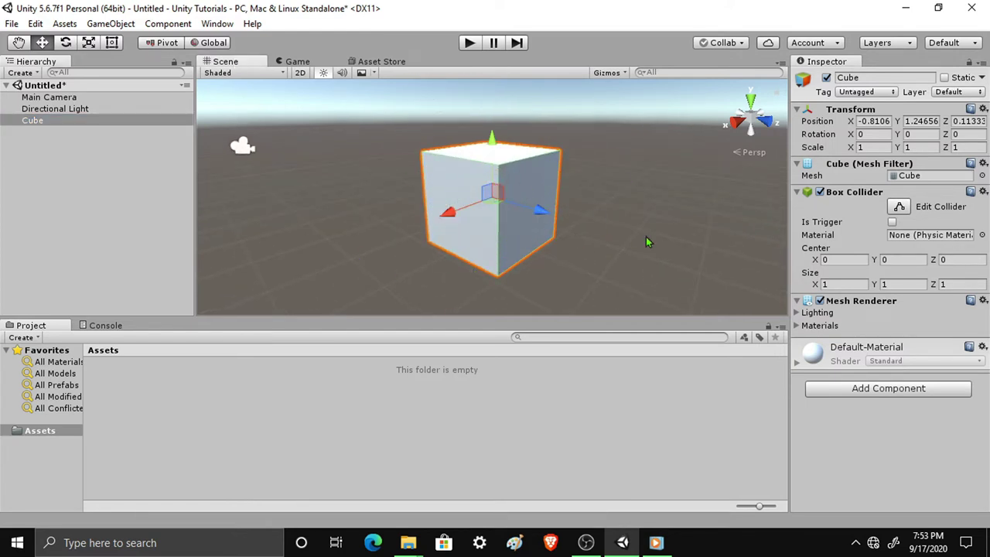
- Drag the Cube with the move gizmo to about X -3.16, Y 0.951
{"action": "mouse_move", "coordinate": [495, 142]}
{"action": "left_mouse_down"}
{"action": "mouse_move", "coordinate": [496, 159]}
{"action": "mouse_move", "coordinate": [554, 195]}
{"action": "left_mouse_up"}
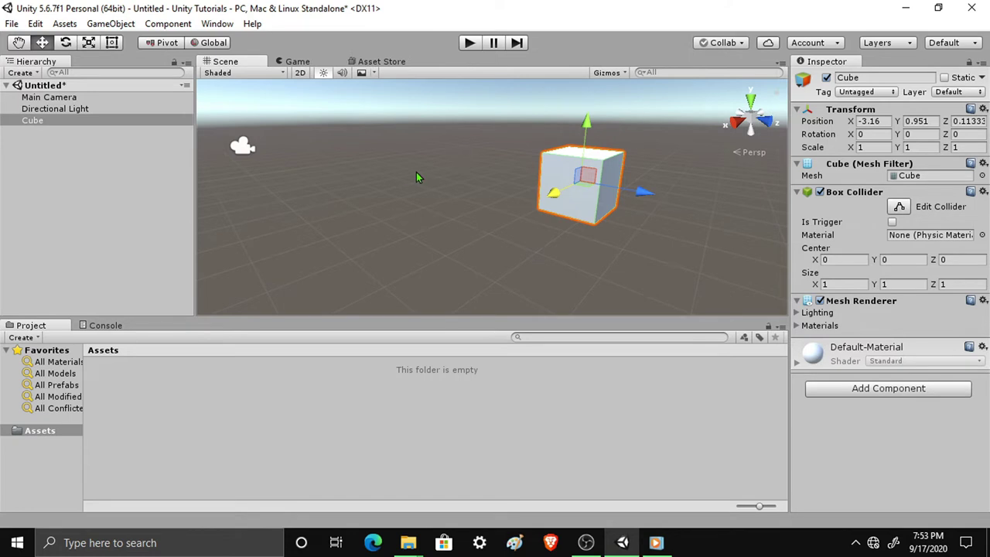
{"action": "scroll", "coordinate": [416, 173], "scroll_direction": "down", "scroll_amount": 2}
{"action": "scroll", "coordinate": [417, 173], "scroll_direction": "down", "scroll_amount": 2}
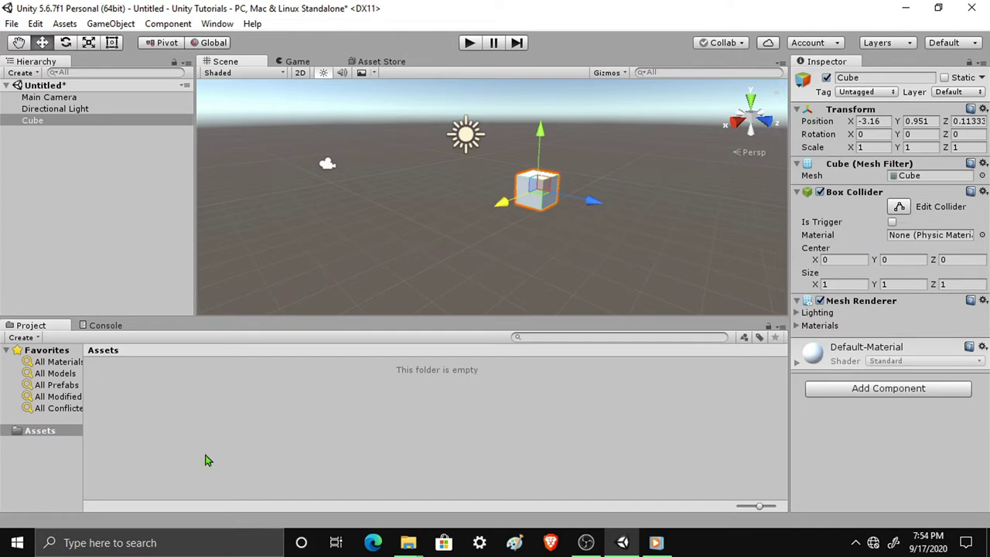
{"action": "left_click", "coordinate": [54, 122]}
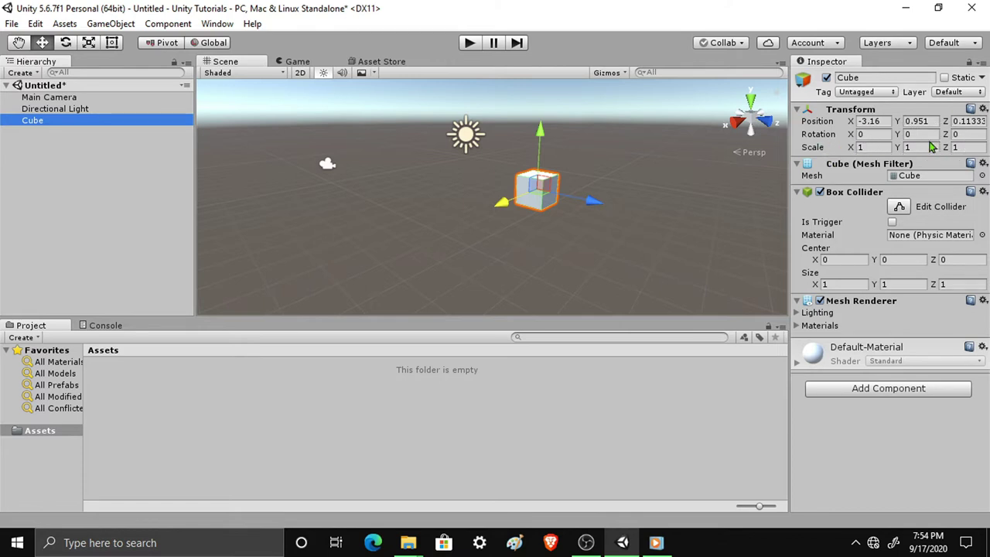
- Enter 0 in the Cube's X, Y and Z position fields
{"action": "left_click", "coordinate": [881, 121]}
{"action": "type", "text": "0"}
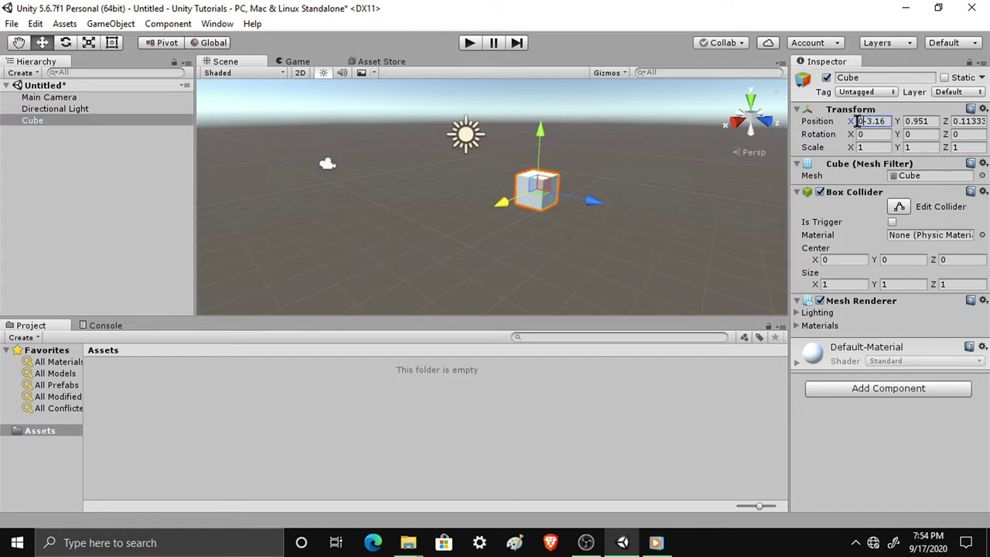
{"action": "key", "text": "Tab"}
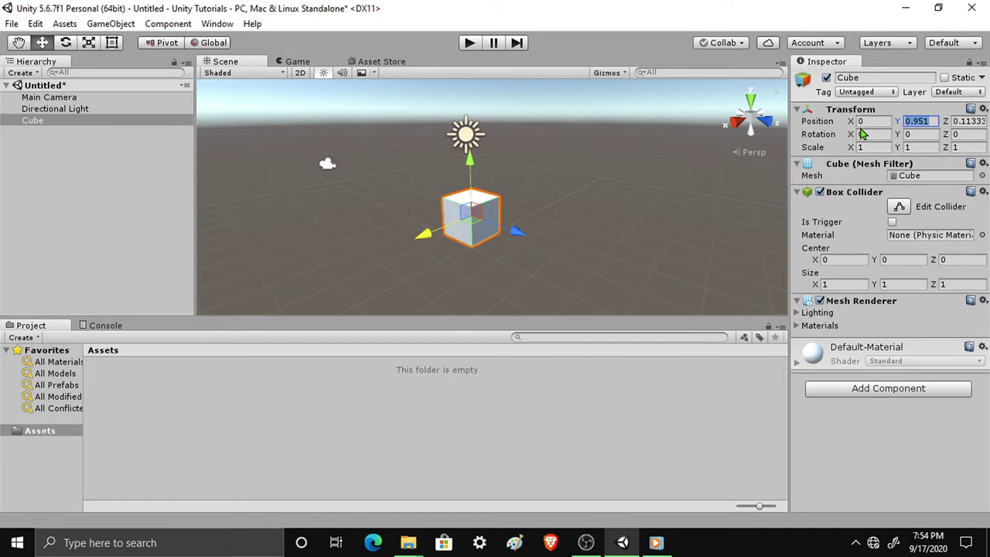
{"action": "type", "text": "0"}
{"action": "key", "text": "Tab"}
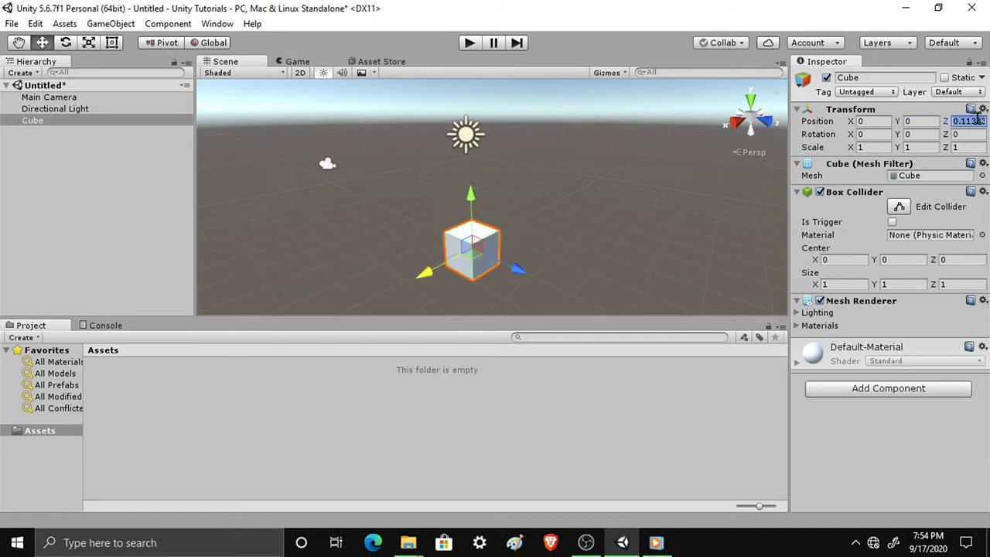
{"action": "type", "text": "0"}
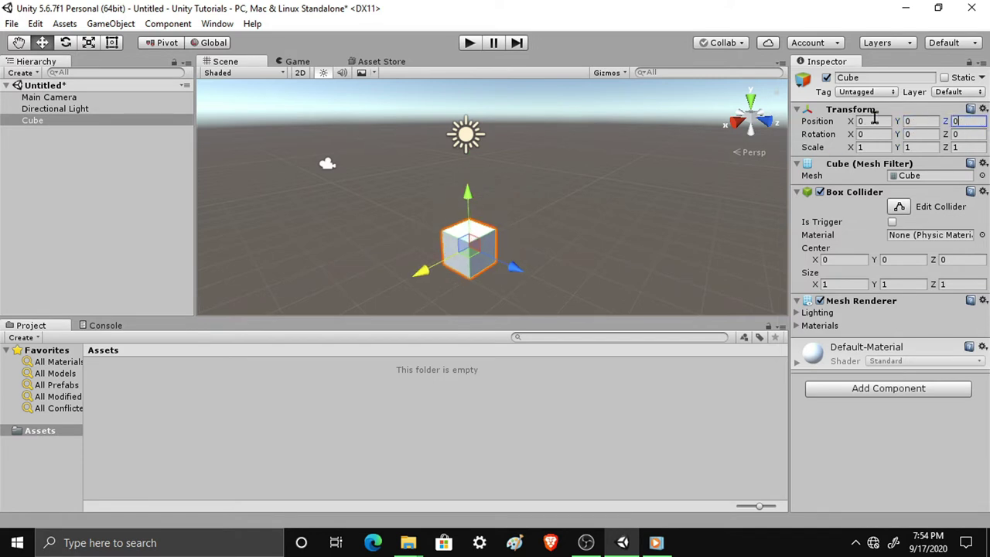
{"action": "left_click", "coordinate": [875, 122]}
- Reset the Cube's Transform to zero position and rotation with scale 1
{"action": "right_click", "coordinate": [821, 113]}
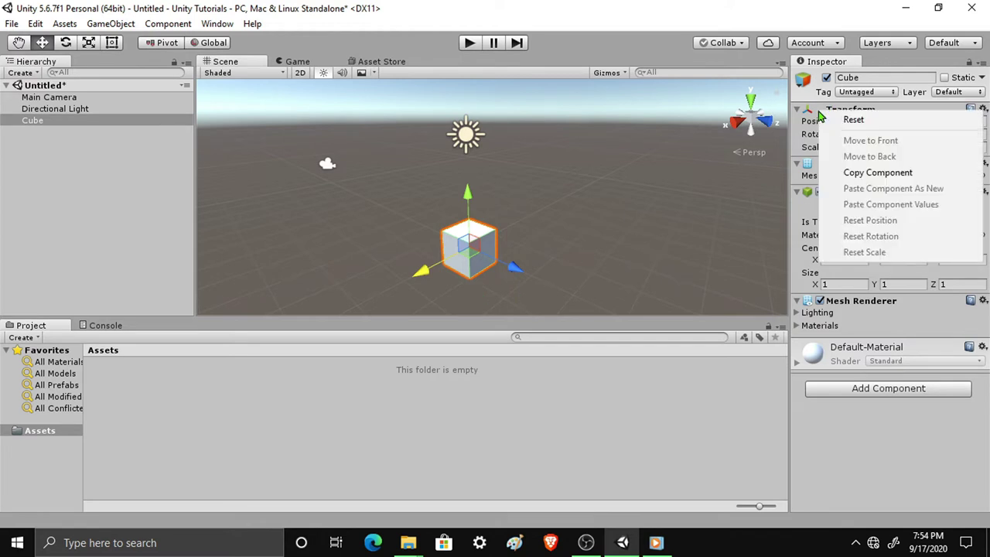
{"action": "left_click", "coordinate": [842, 119]}
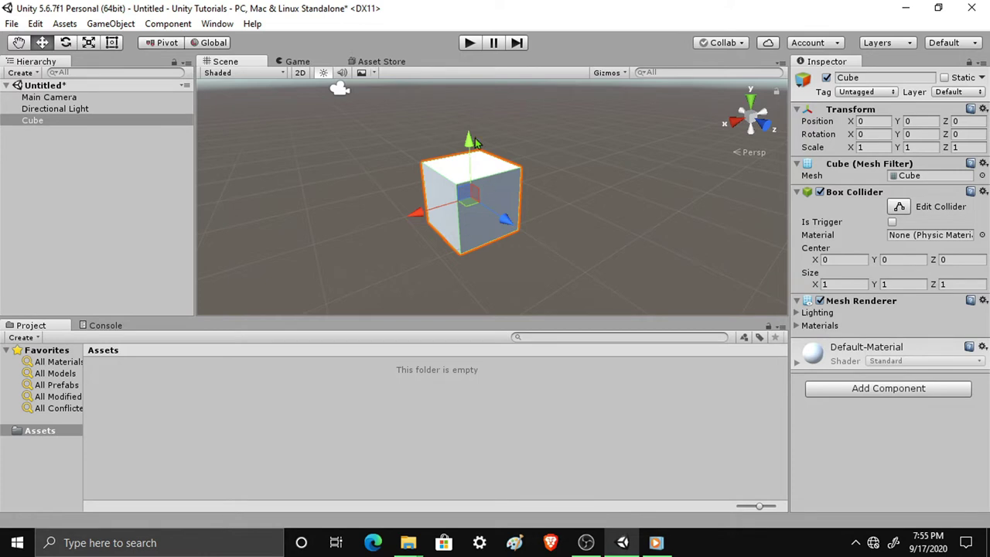
{"action": "scroll", "coordinate": [529, 214], "scroll_direction": "down", "scroll_amount": 3}
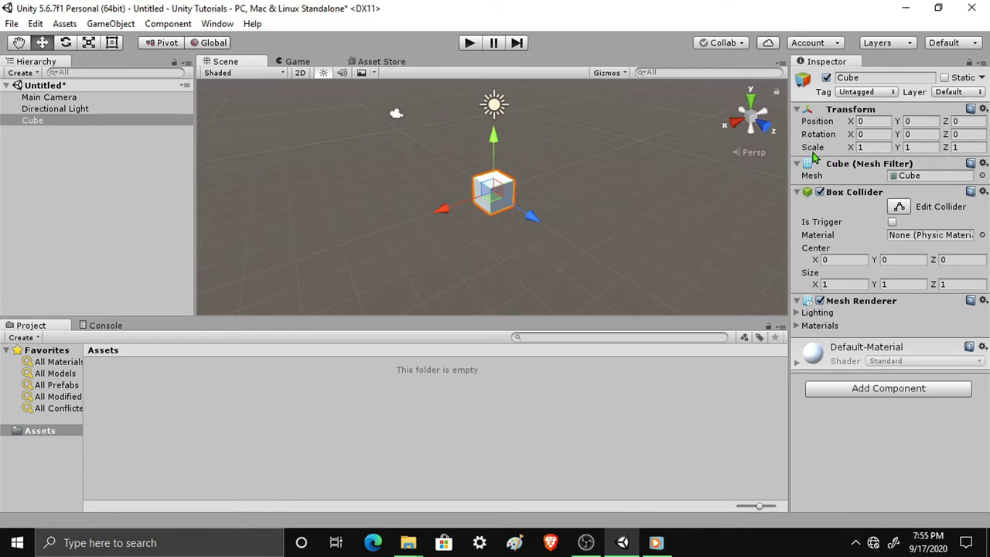
- Scale the Cube into a flat slab with Z scale 100
{"action": "left_click", "coordinate": [865, 148]}
{"action": "type", "text": "10"}
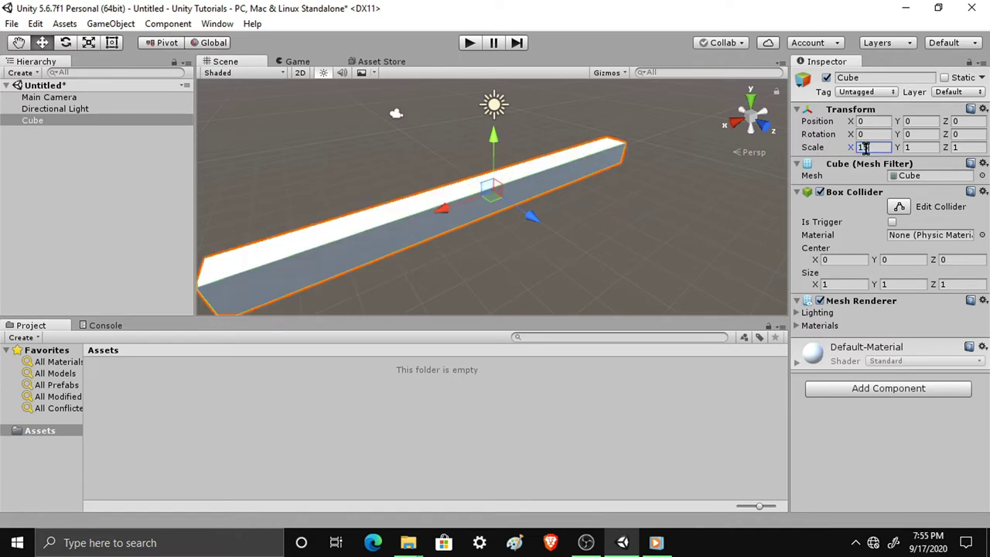
{"action": "left_click", "coordinate": [971, 147]}
{"action": "type", "text": "100"}
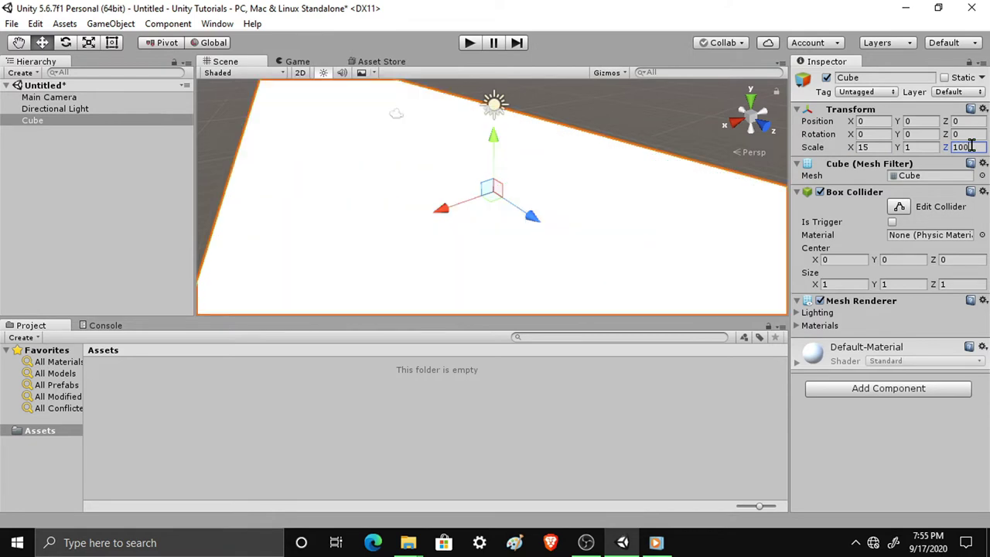
- Slide the slab forward along Z to about 39.4
{"action": "mouse_move", "coordinate": [594, 211]}
{"action": "left_mouse_down", "text": "alt"}
{"action": "mouse_move", "coordinate": [778, 211]}
{"action": "mouse_move", "coordinate": [741, 230]}
{"action": "mouse_move", "coordinate": [592, 209]}
{"action": "left_mouse_up", "text": "alt"}
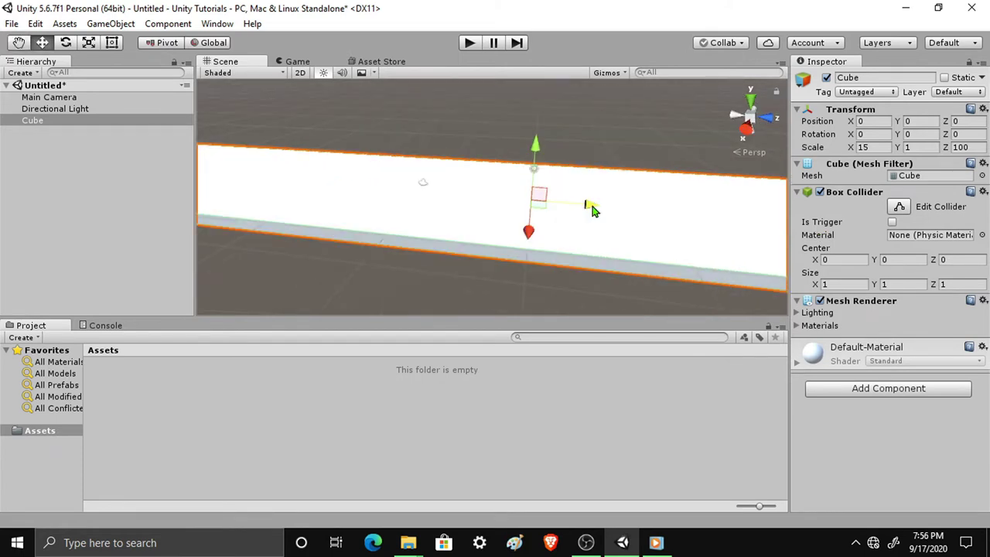
{"action": "mouse_move", "coordinate": [589, 206]}
{"action": "left_mouse_down"}
{"action": "mouse_move", "coordinate": [711, 223]}
{"action": "mouse_move", "coordinate": [385, 193]}
{"action": "left_mouse_up"}
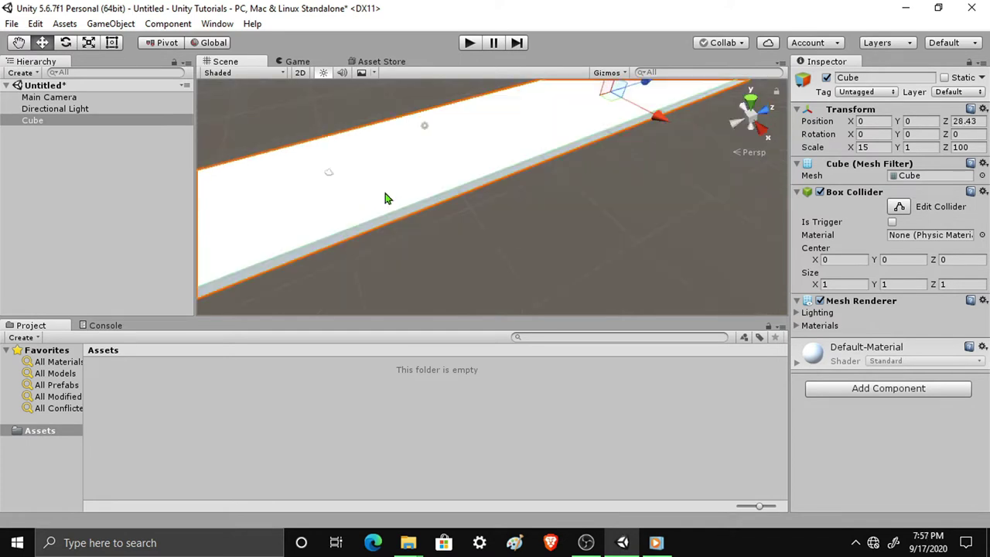
{"action": "left_click", "coordinate": [327, 175]}
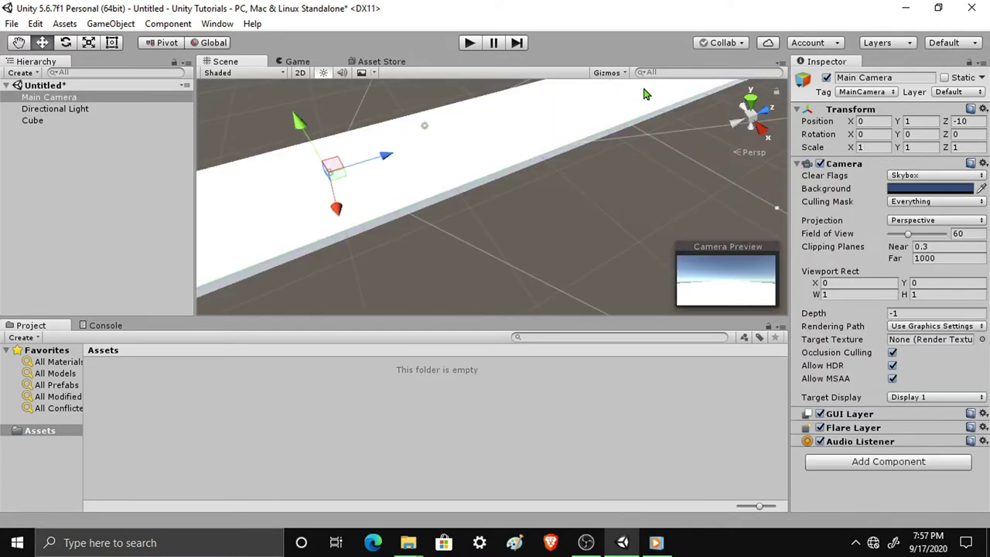
{"action": "left_click", "coordinate": [512, 174]}
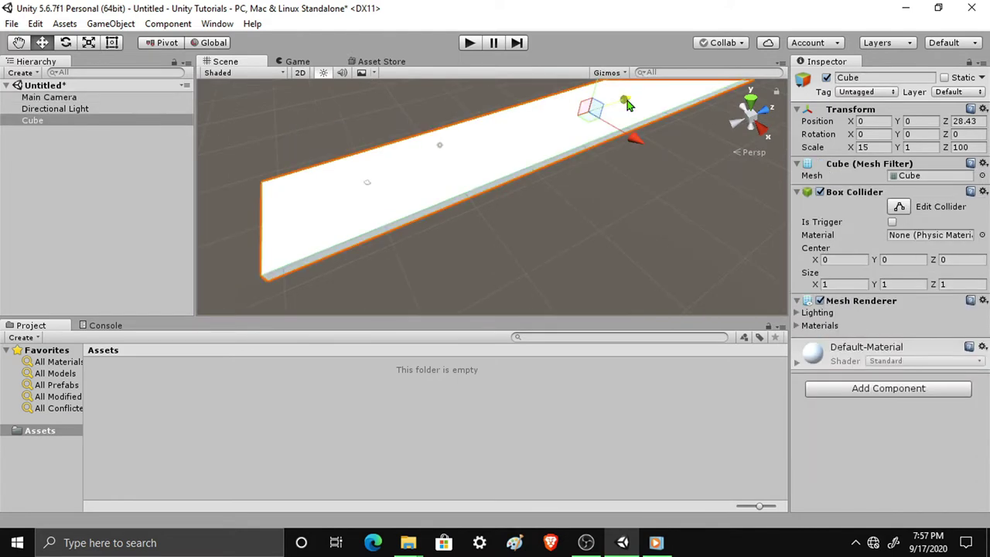
{"action": "mouse_move", "coordinate": [622, 97]}
{"action": "left_mouse_down"}
{"action": "mouse_move", "coordinate": [656, 93]}
{"action": "mouse_move", "coordinate": [663, 80]}
{"action": "mouse_move", "coordinate": [466, 222]}
{"action": "mouse_move", "coordinate": [327, 172]}
{"action": "mouse_move", "coordinate": [336, 152]}
{"action": "mouse_move", "coordinate": [325, 149]}
{"action": "left_mouse_up"}
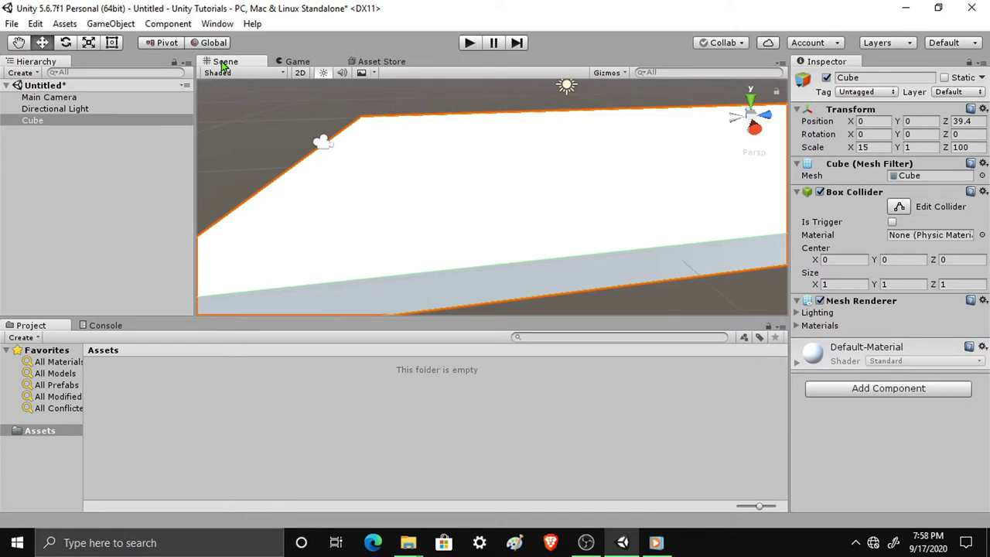
- Select the Main Camera and nudge it slightly upward, checking the Game view
{"action": "left_click", "coordinate": [297, 65]}
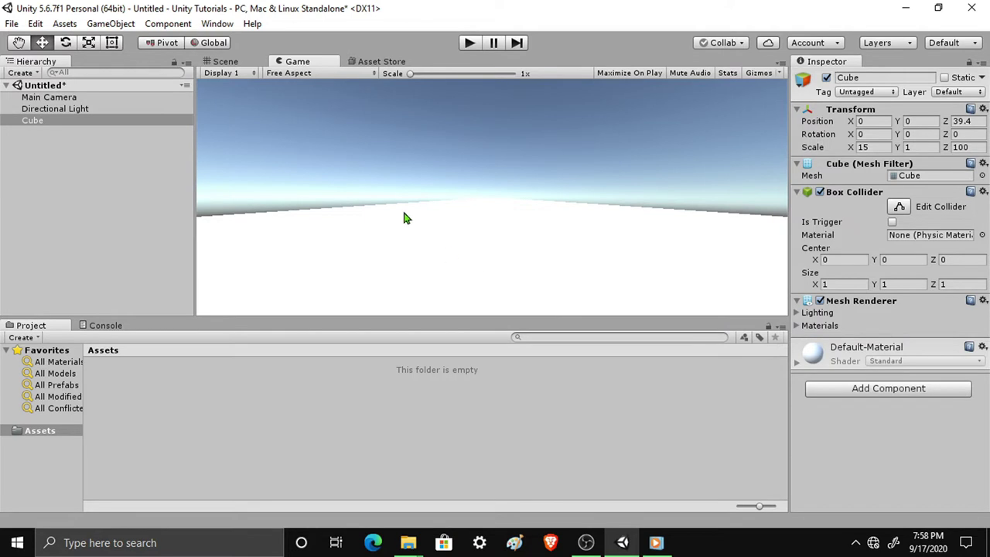
{"action": "left_click", "coordinate": [226, 62]}
{"action": "left_click", "coordinate": [320, 141]}
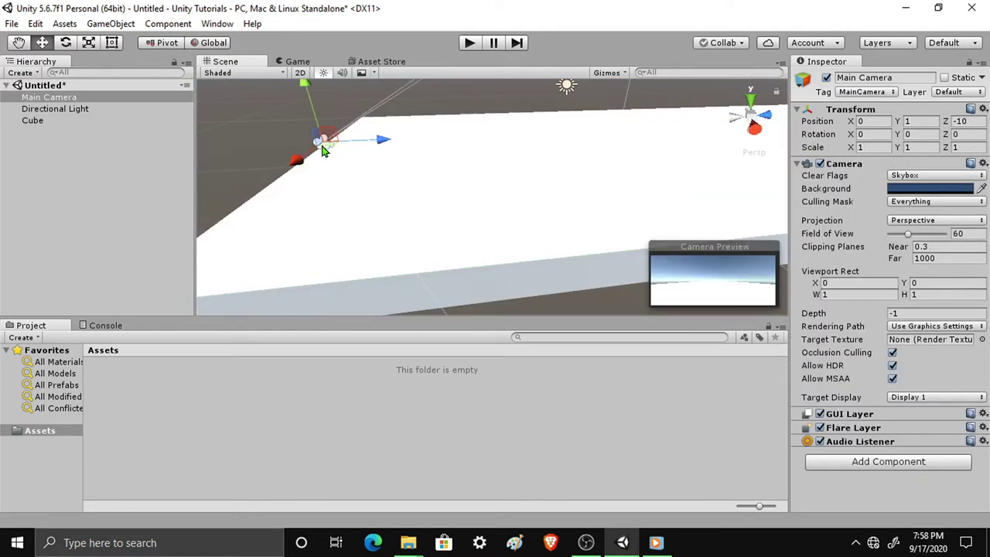
{"action": "left_click_drag", "start_coordinate": [305, 89], "coordinate": [305, 75]}
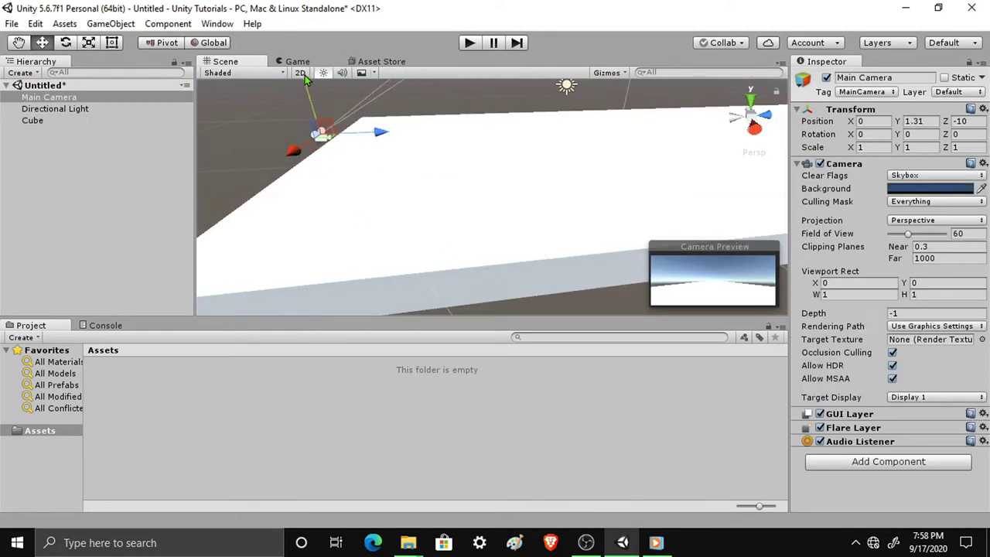
{"action": "left_click", "coordinate": [302, 62]}
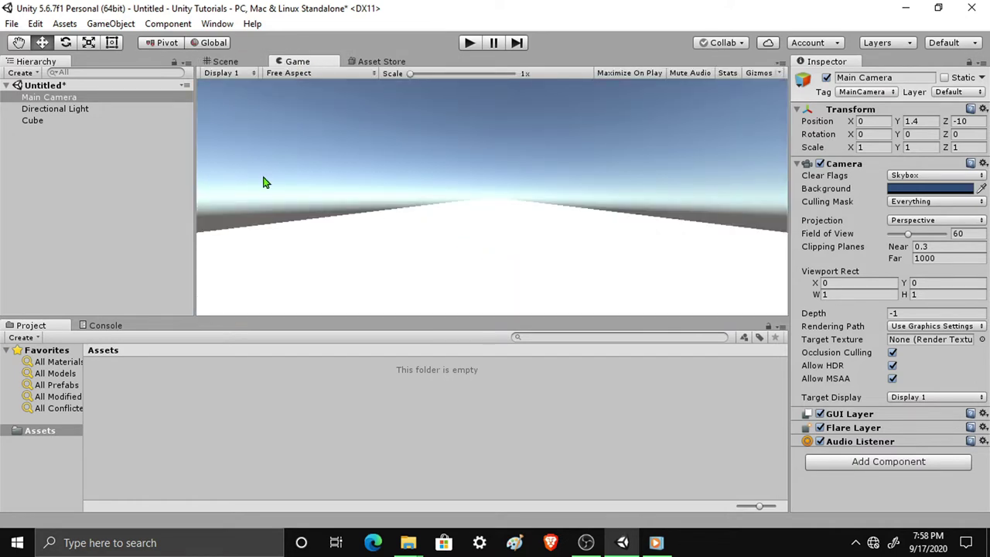
{"action": "left_click", "coordinate": [219, 62]}
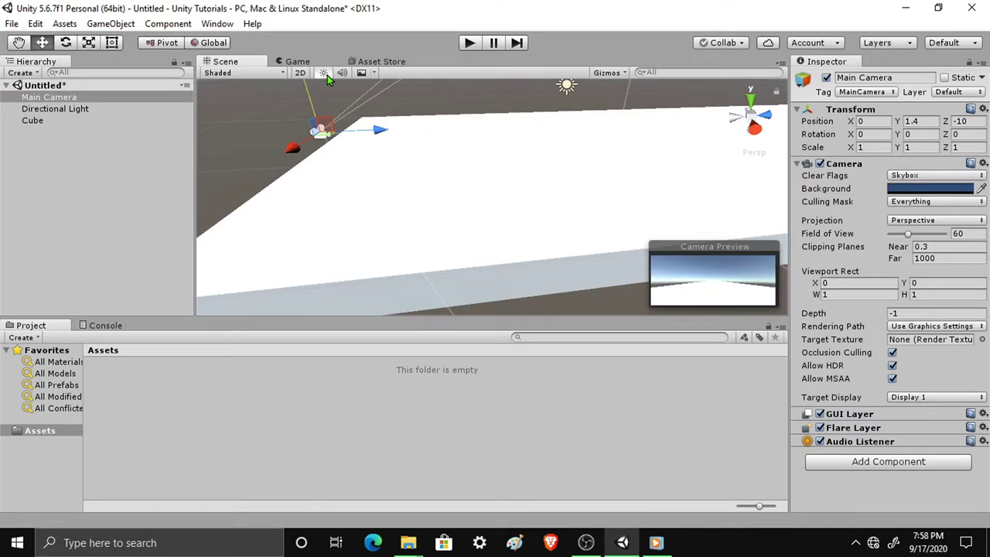
- Raise the camera to Y 2.36, then lower it back to Y 1.37
{"action": "right_click_drag", "start_coordinate": [371, 160], "coordinate": [347, 154]}
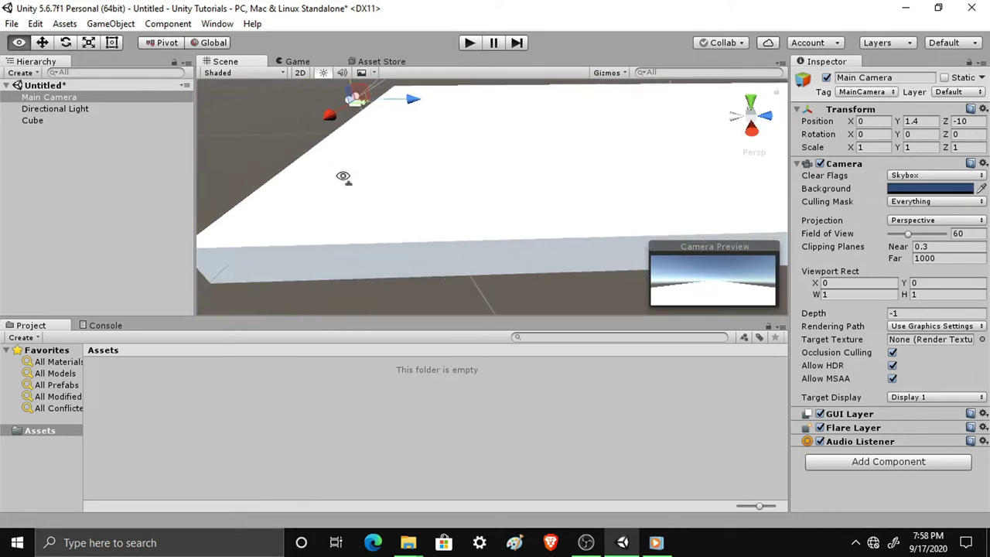
{"action": "right_click_drag", "start_coordinate": [347, 154], "coordinate": [356, 158]}
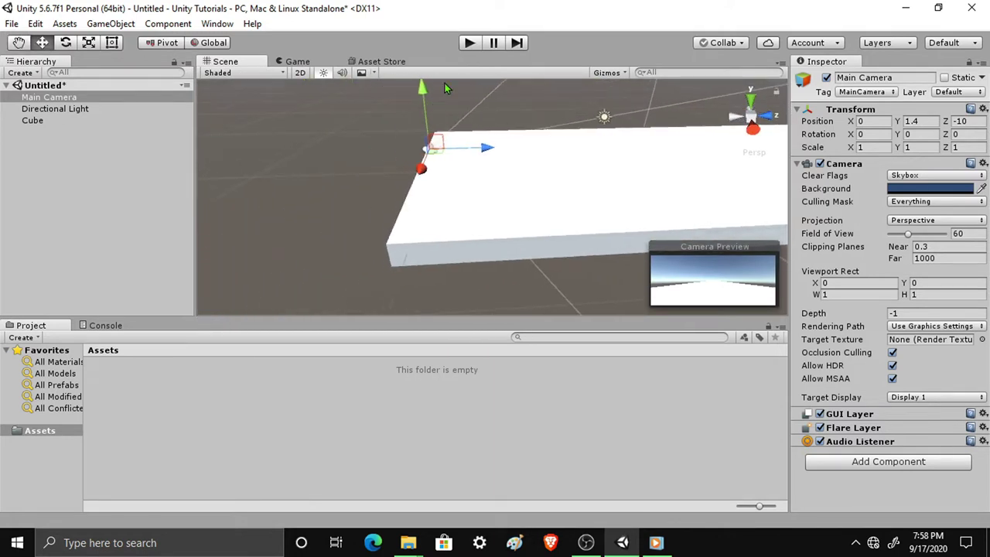
{"action": "left_click_drag", "start_coordinate": [424, 94], "coordinate": [425, 76]}
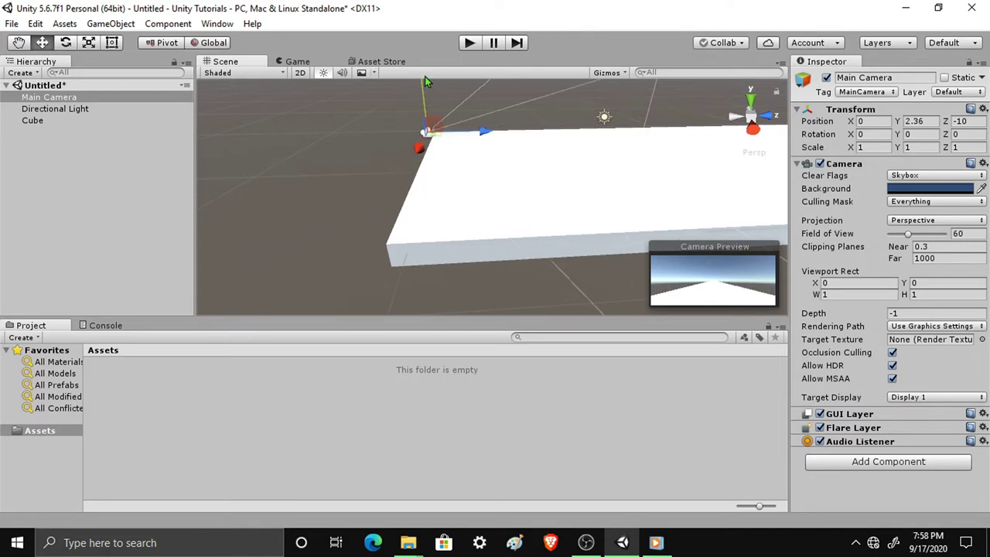
{"action": "left_click", "coordinate": [308, 61]}
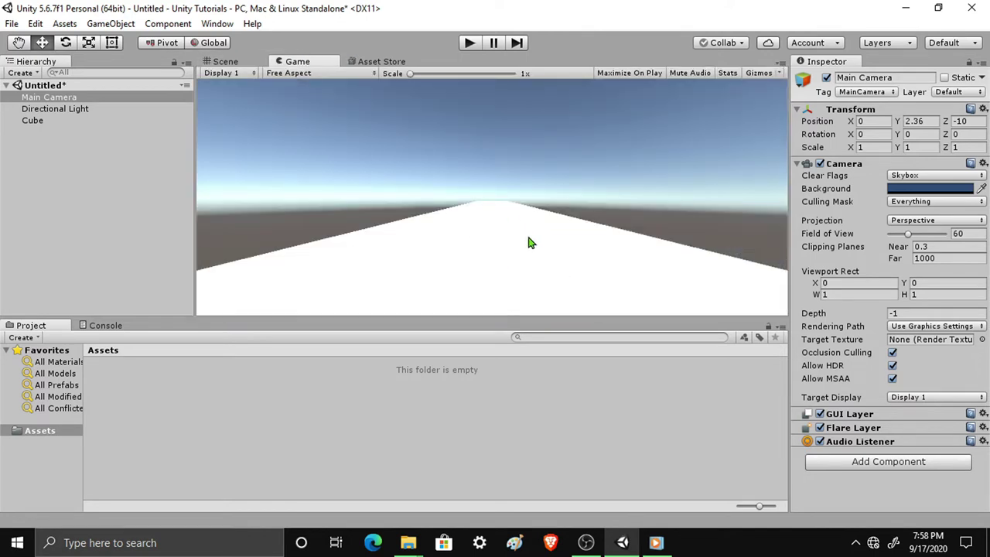
{"action": "left_click", "coordinate": [224, 62]}
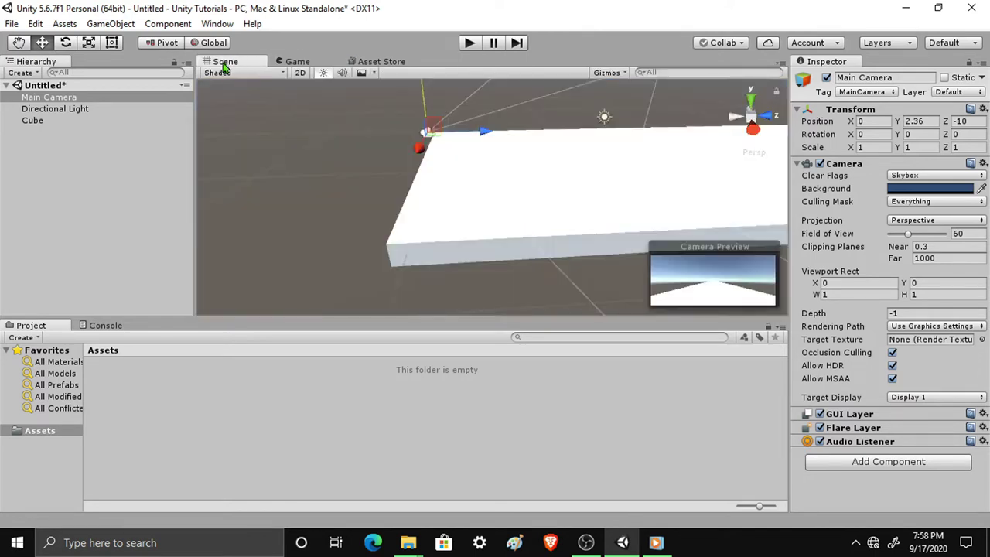
{"action": "left_click_drag", "start_coordinate": [423, 104], "coordinate": [423, 123]}
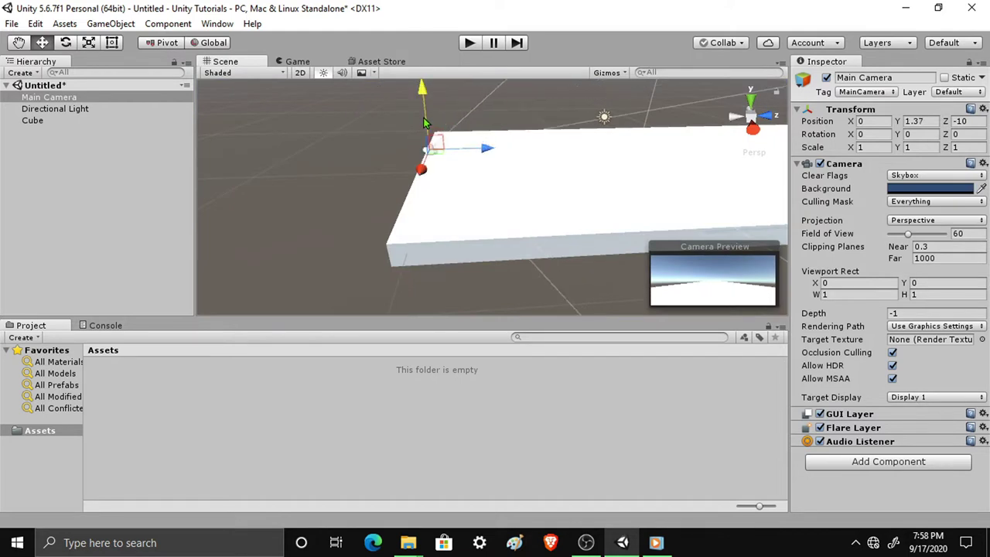
{"action": "left_click", "coordinate": [294, 62]}
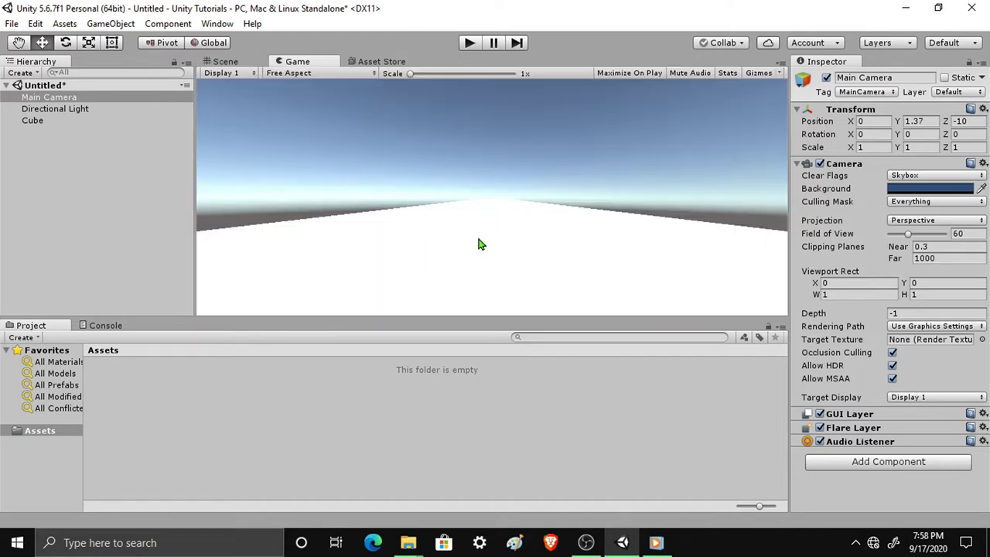
- Compare the Scene and Game views repeatedly, ending on the Game view
{"action": "key", "text": "ctrl+1"}
{"action": "left_click_drag", "start_coordinate": [526, 241], "coordinate": [612, 221], "text": "alt"}
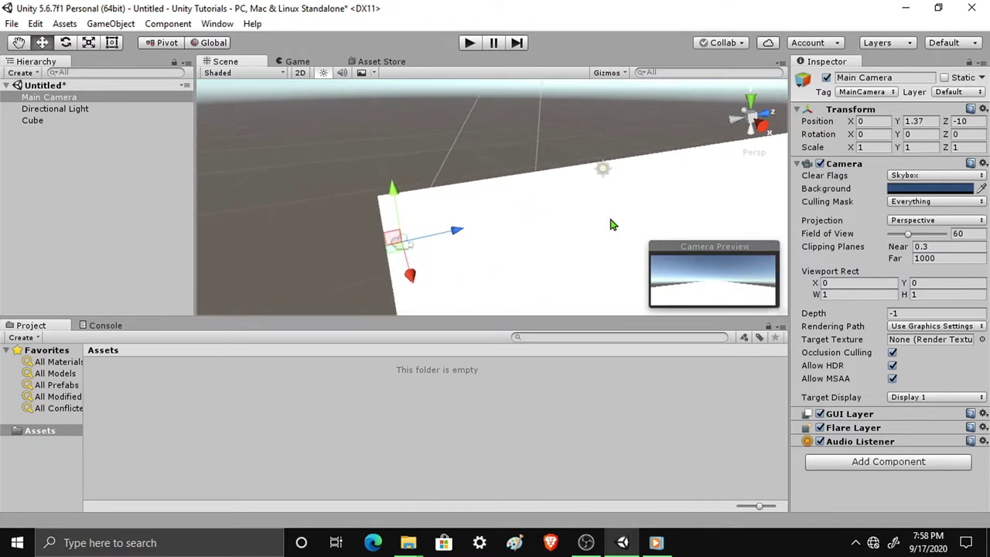
{"action": "left_click", "coordinate": [289, 63]}
{"action": "left_click", "coordinate": [234, 65]}
{"action": "left_click", "coordinate": [273, 63]}
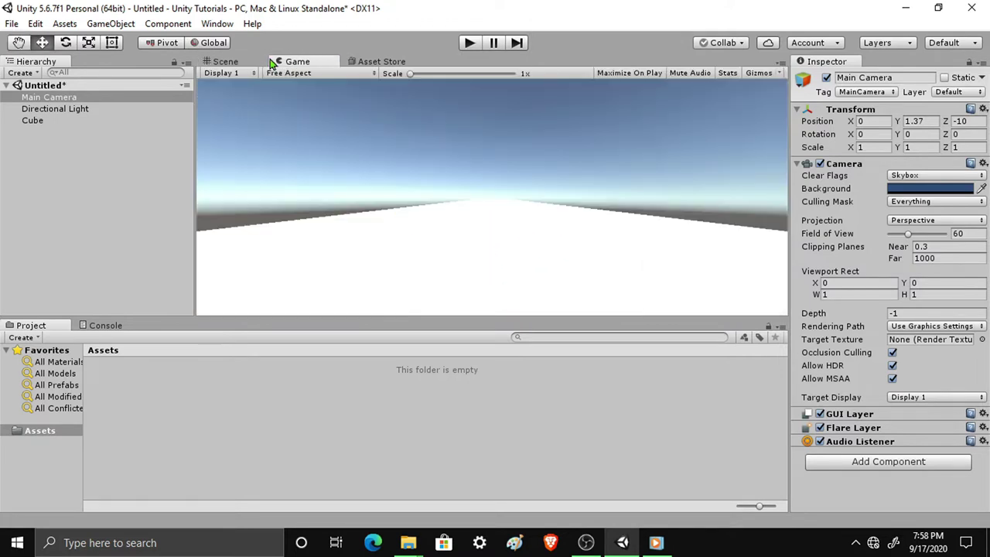
{"action": "left_click", "coordinate": [234, 68]}
{"action": "left_click", "coordinate": [301, 63]}
{"action": "left_click", "coordinate": [236, 66]}
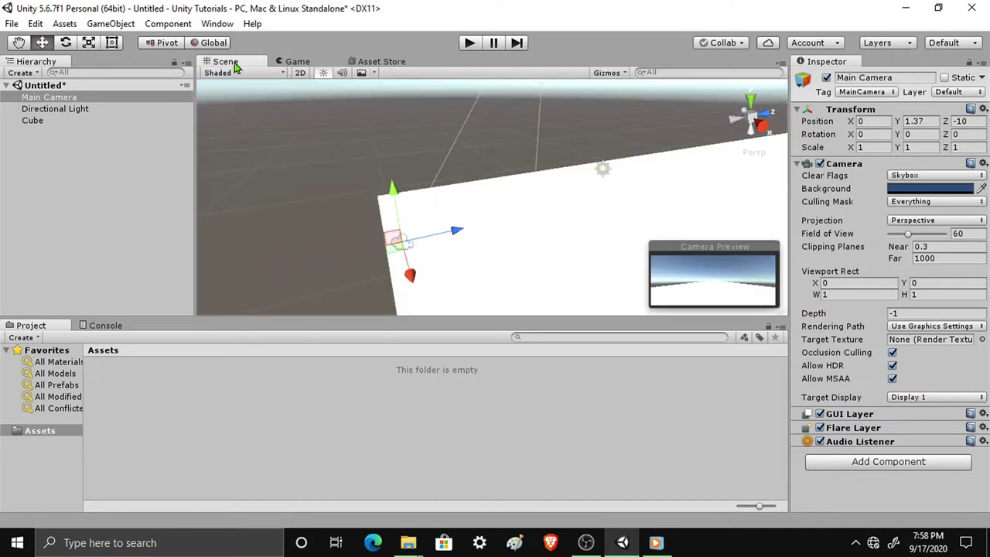
{"action": "left_click", "coordinate": [280, 66]}
{"action": "left_click", "coordinate": [236, 67]}
{"action": "left_click", "coordinate": [288, 66]}
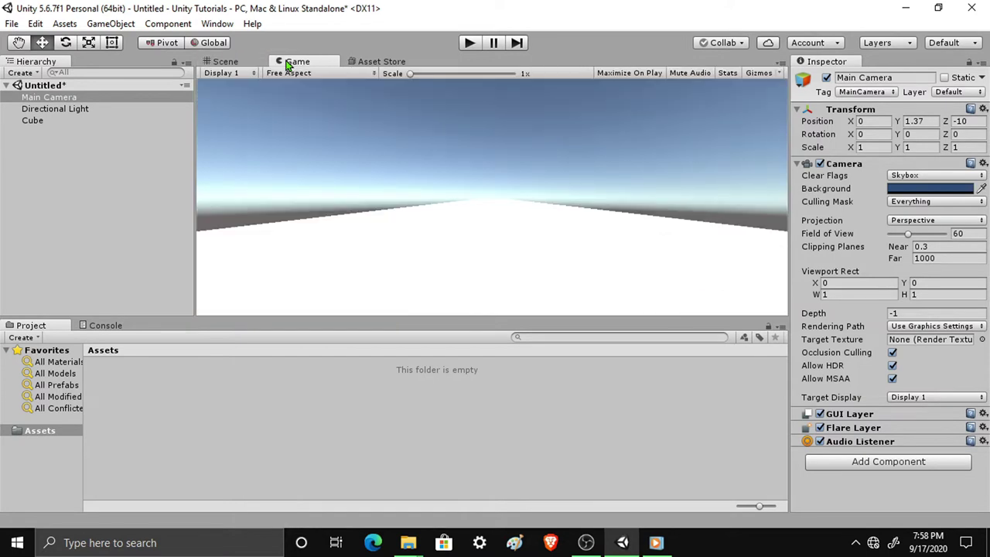
- Dock the Game view beside Scene and move the camera to Y 2.67, Z -9.85
{"action": "mouse_move", "coordinate": [288, 66]}
{"action": "left_mouse_down"}
{"action": "mouse_move", "coordinate": [648, 199]}
{"action": "mouse_move", "coordinate": [776, 266]}
{"action": "left_mouse_up"}
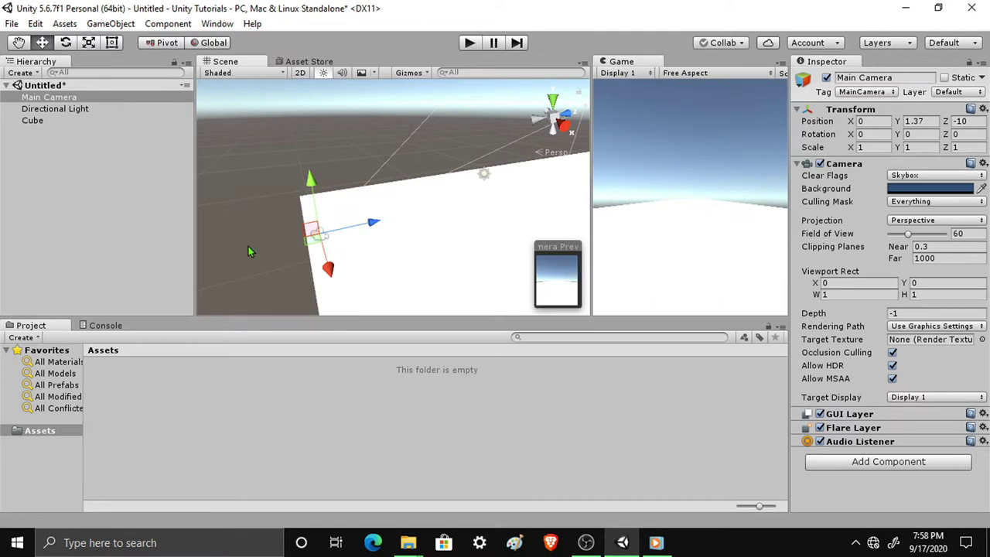
{"action": "mouse_move", "coordinate": [311, 192]}
{"action": "left_mouse_down"}
{"action": "mouse_move", "coordinate": [308, 145]}
{"action": "mouse_move", "coordinate": [310, 180]}
{"action": "left_mouse_up"}
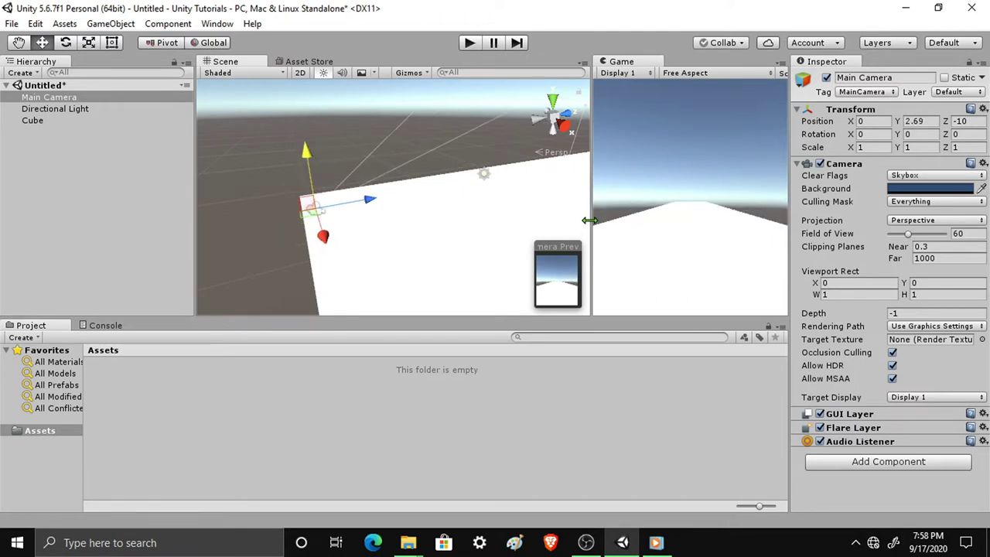
{"action": "left_click_drag", "start_coordinate": [595, 225], "coordinate": [576, 224]}
{"action": "left_click_drag", "start_coordinate": [365, 200], "coordinate": [378, 204]}
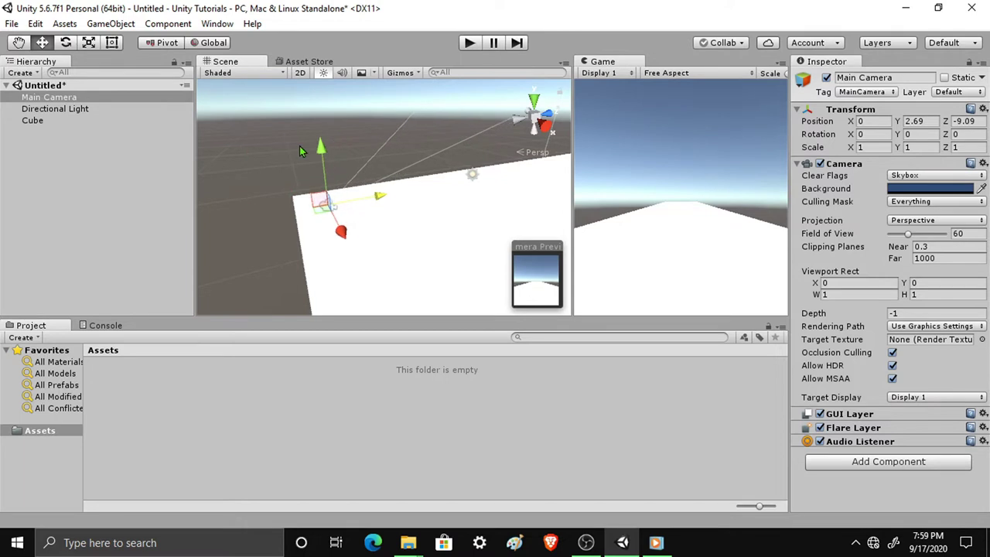
{"action": "left_click_drag", "start_coordinate": [323, 149], "coordinate": [303, 93]}
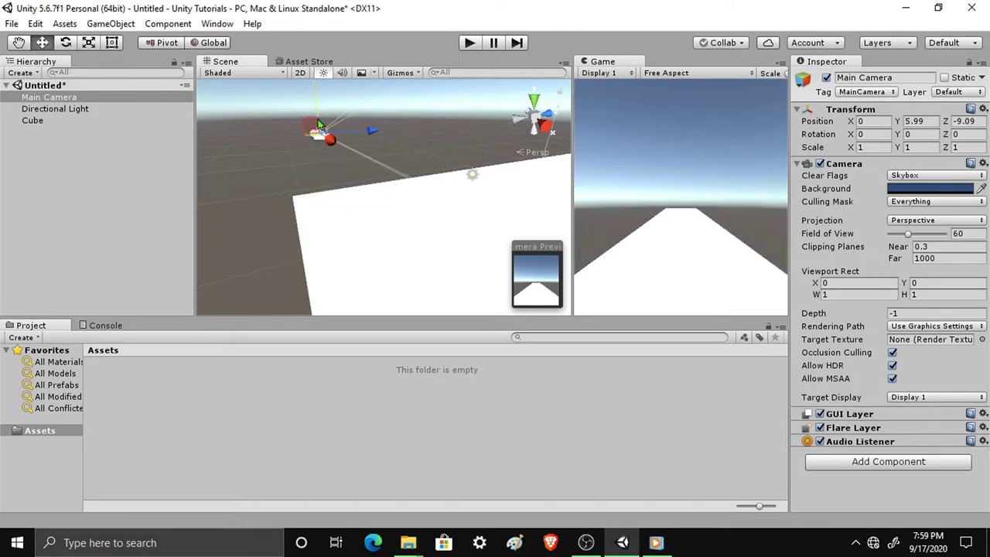
{"action": "left_click_drag", "start_coordinate": [319, 100], "coordinate": [334, 174]}
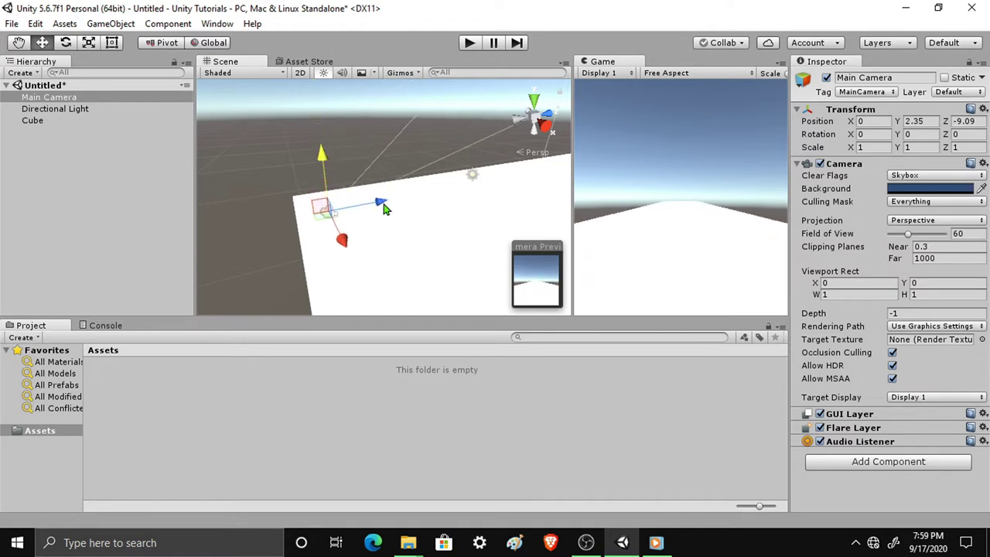
{"action": "left_click_drag", "start_coordinate": [387, 210], "coordinate": [367, 206]}
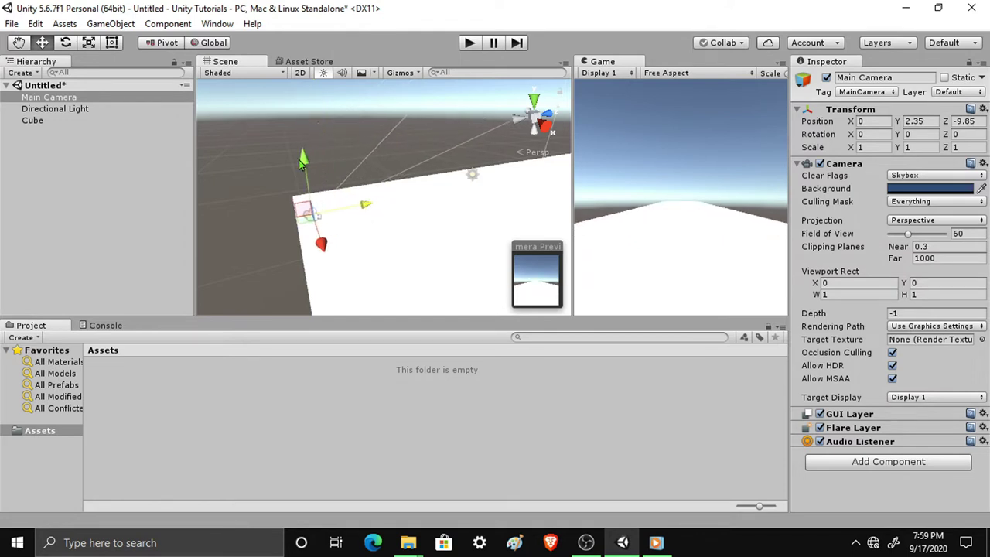
{"action": "left_click_drag", "start_coordinate": [303, 161], "coordinate": [303, 155]}
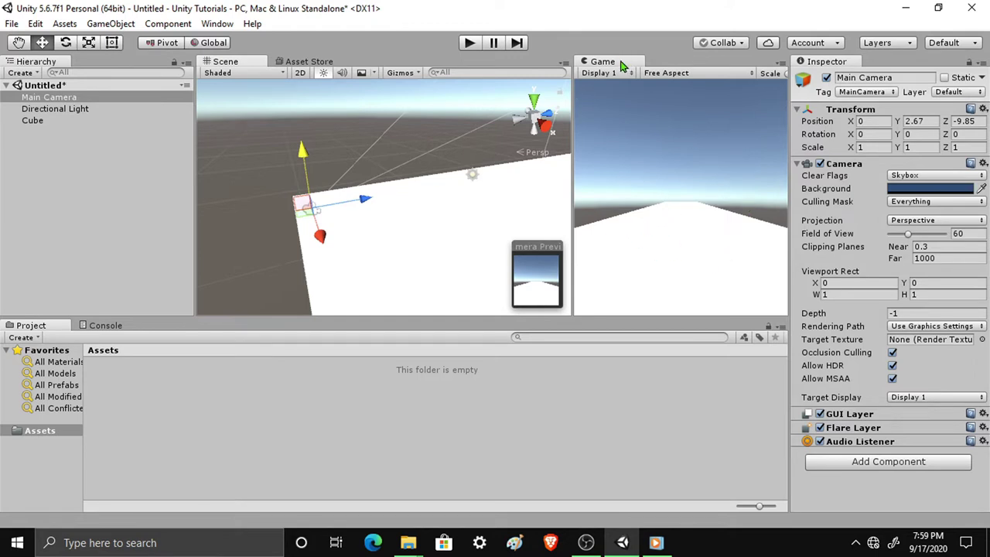
{"action": "left_click", "coordinate": [622, 65]}
- Rearrange the panels, then switch back to the Default layout with Scene in front
{"action": "left_click_drag", "start_coordinate": [622, 65], "coordinate": [358, 412]}
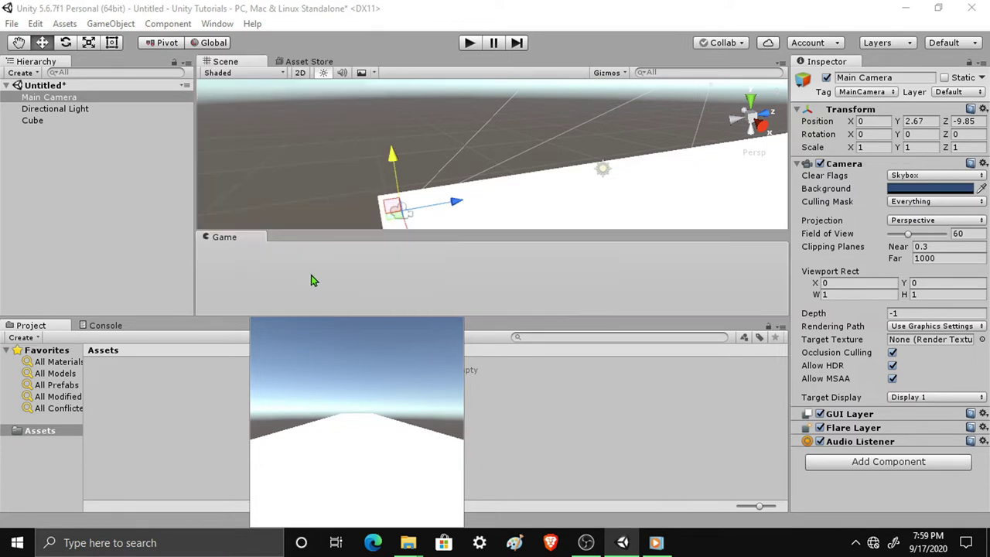
{"action": "left_click_drag", "start_coordinate": [285, 276], "coordinate": [311, 275]}
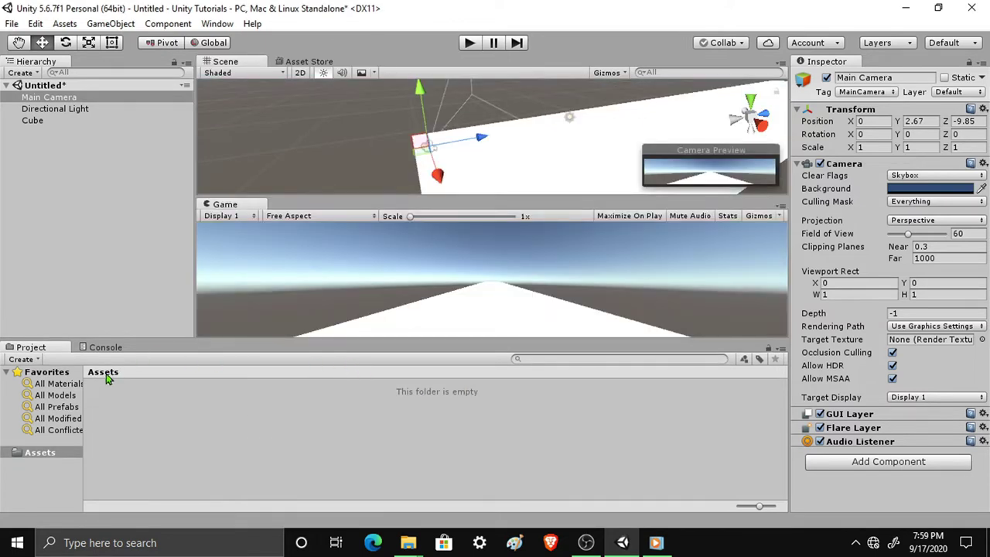
{"action": "mouse_move", "coordinate": [822, 61]}
{"action": "left_mouse_down"}
{"action": "mouse_move", "coordinate": [671, 277]}
{"action": "mouse_move", "coordinate": [662, 327]}
{"action": "left_mouse_up"}
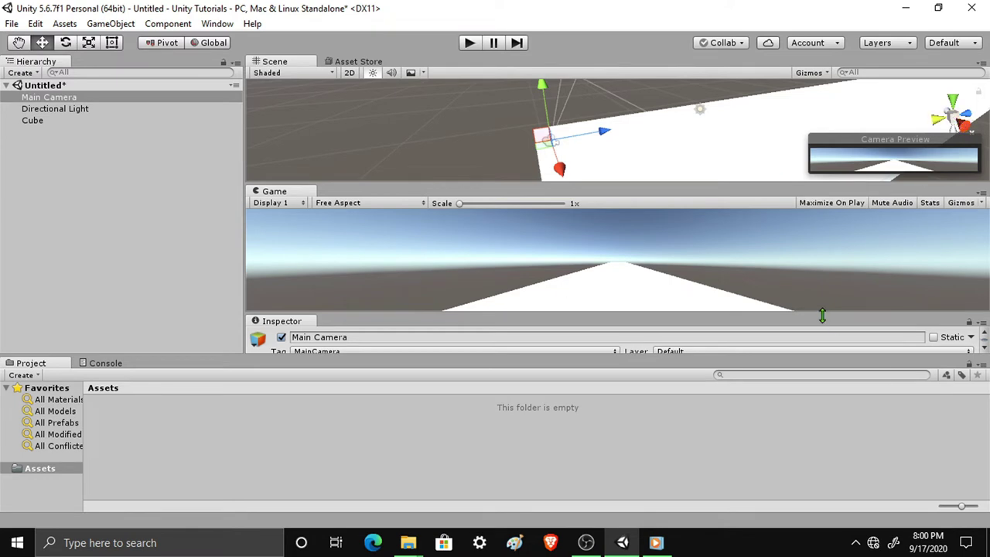
{"action": "left_click", "coordinate": [953, 43]}
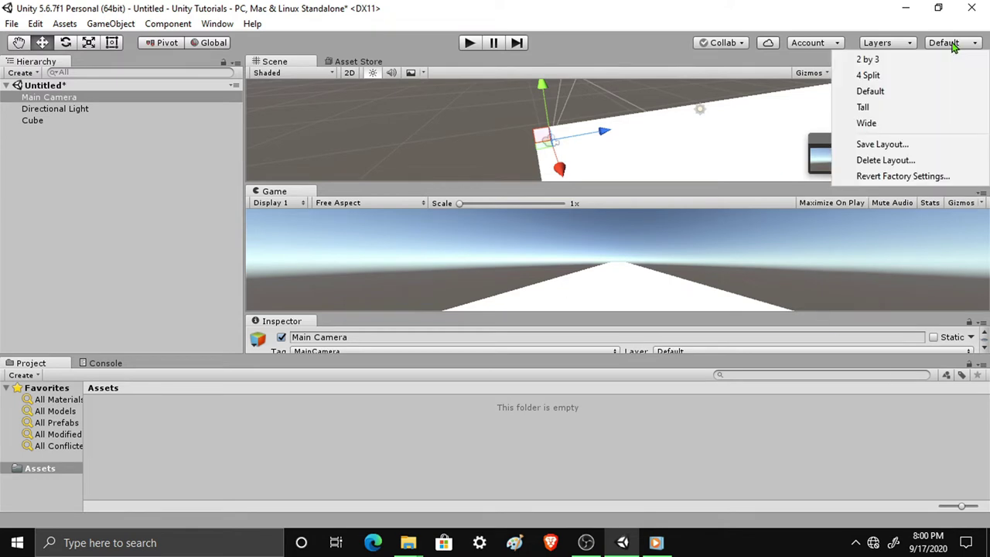
{"action": "left_click", "coordinate": [893, 91]}
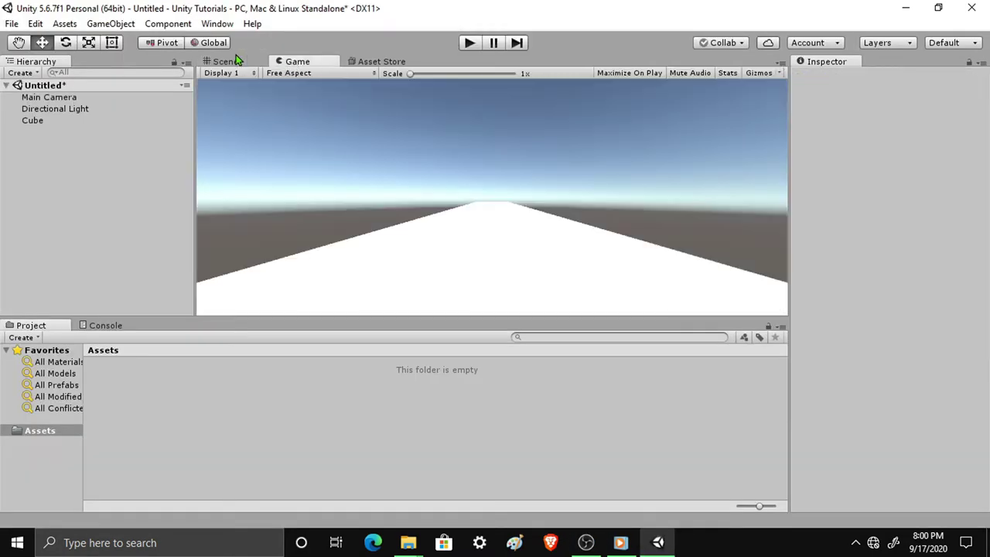
{"action": "left_click", "coordinate": [225, 61]}
- Select the floor slab Cube and rename it 'ground' in the Inspector
{"action": "left_click", "coordinate": [218, 25]}
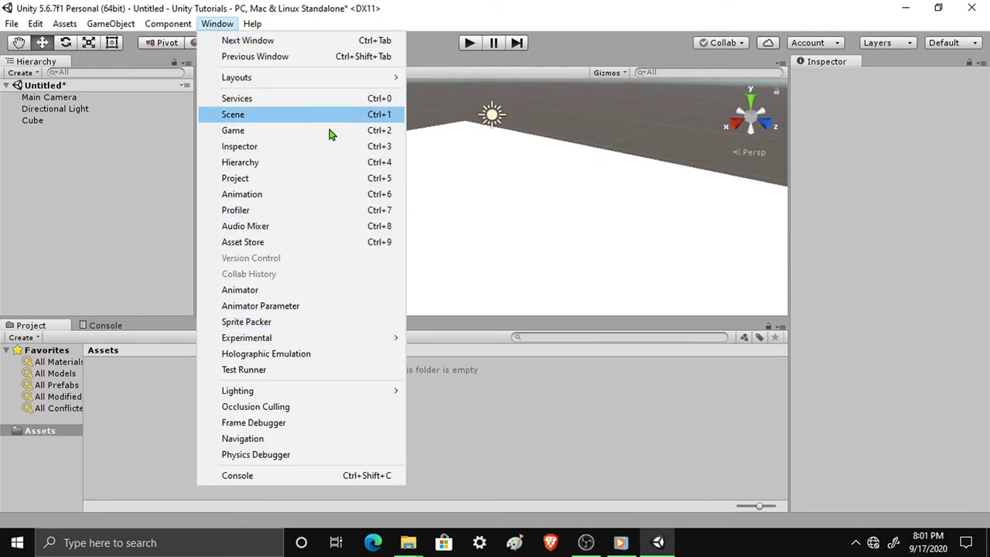
{"action": "mouse_move", "coordinate": [310, 178]}
{"action": "left_mouse_down", "text": "alt"}
{"action": "mouse_move", "coordinate": [436, 215]}
{"action": "mouse_move", "coordinate": [510, 220]}
{"action": "mouse_move", "coordinate": [532, 198]}
{"action": "left_mouse_up", "text": "alt"}
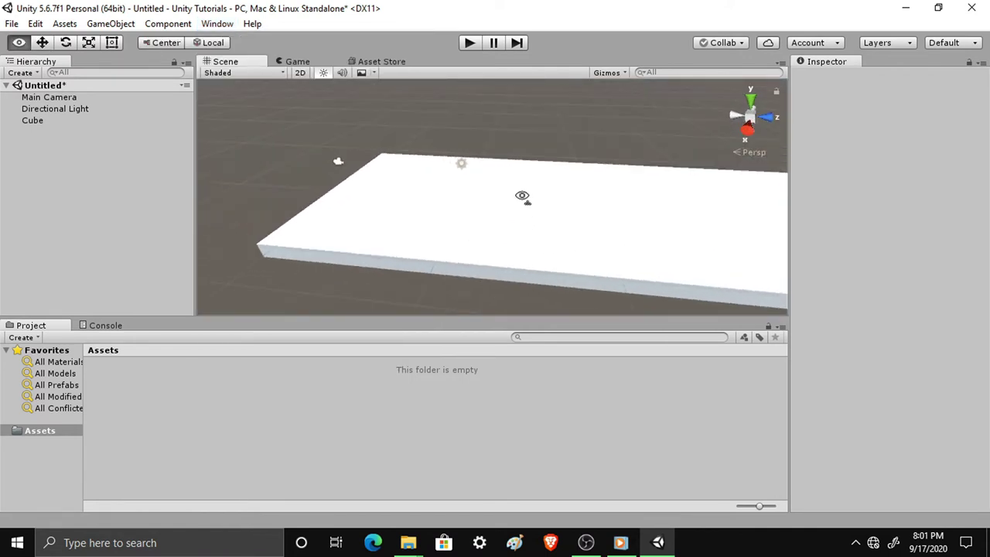
{"action": "left_click", "coordinate": [368, 242]}
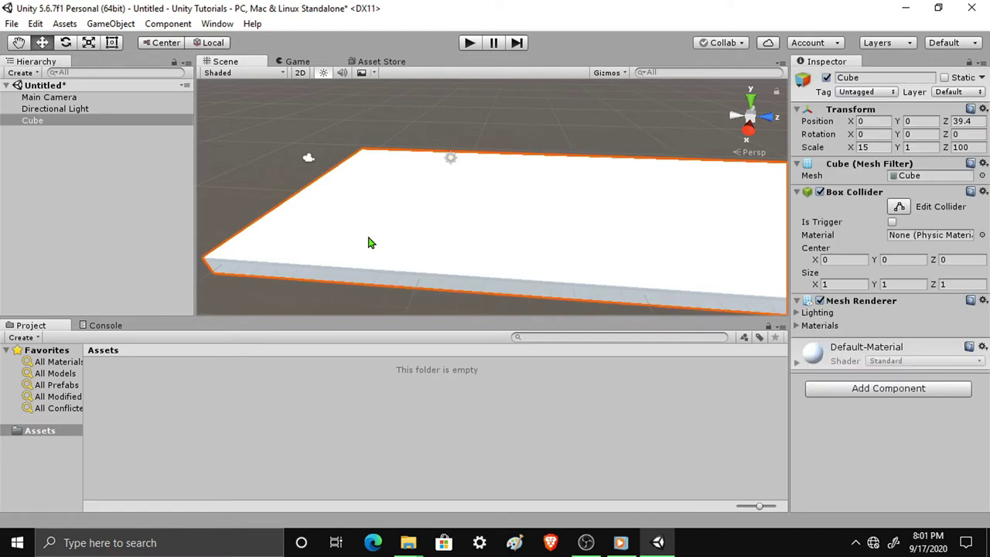
{"action": "left_click", "coordinate": [34, 122]}
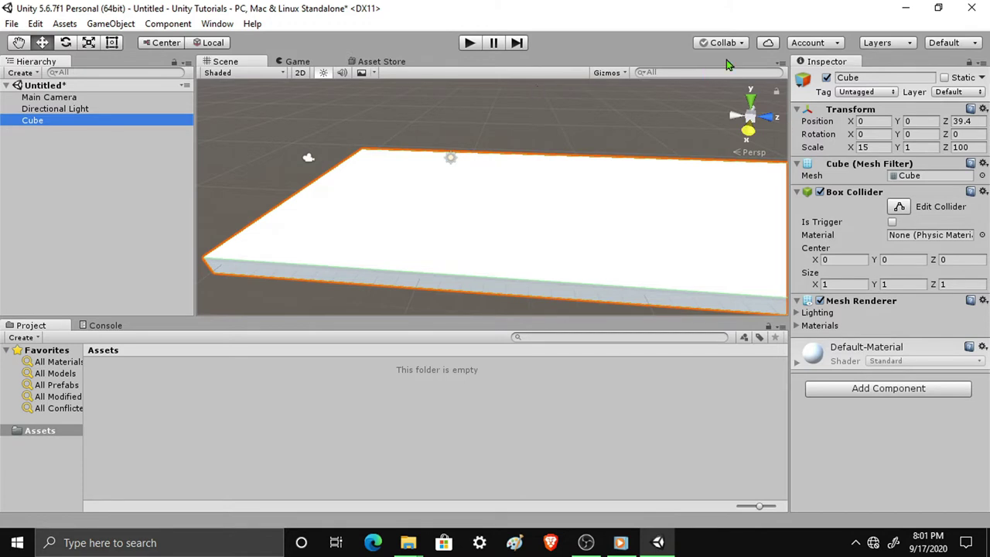
{"action": "left_click", "coordinate": [865, 78]}
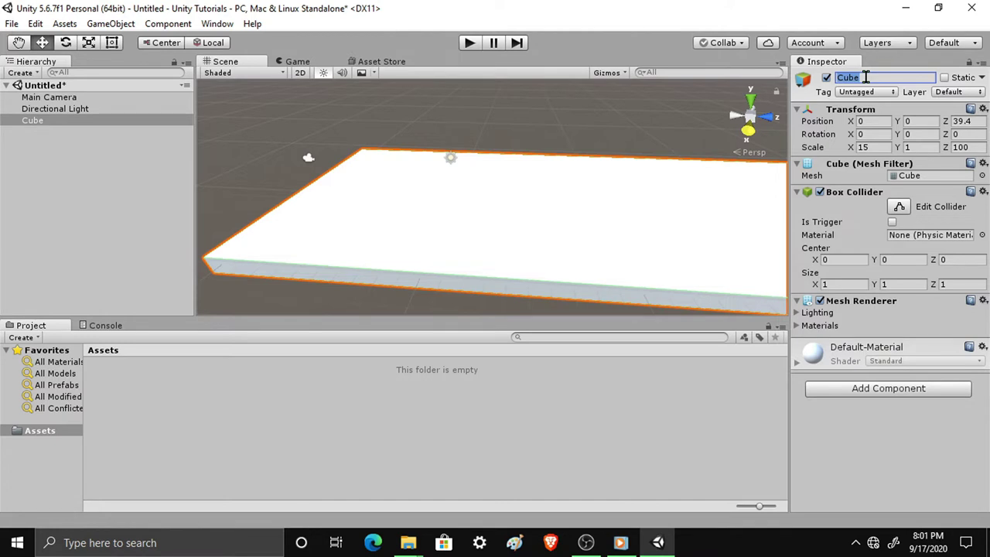
{"action": "type", "text": "ground"}
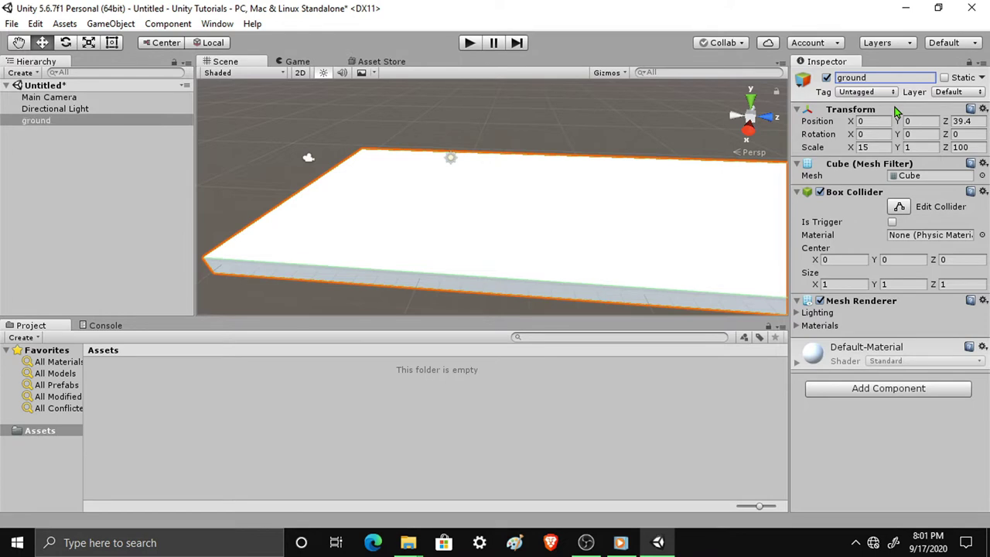
{"action": "left_click", "coordinate": [163, 199]}
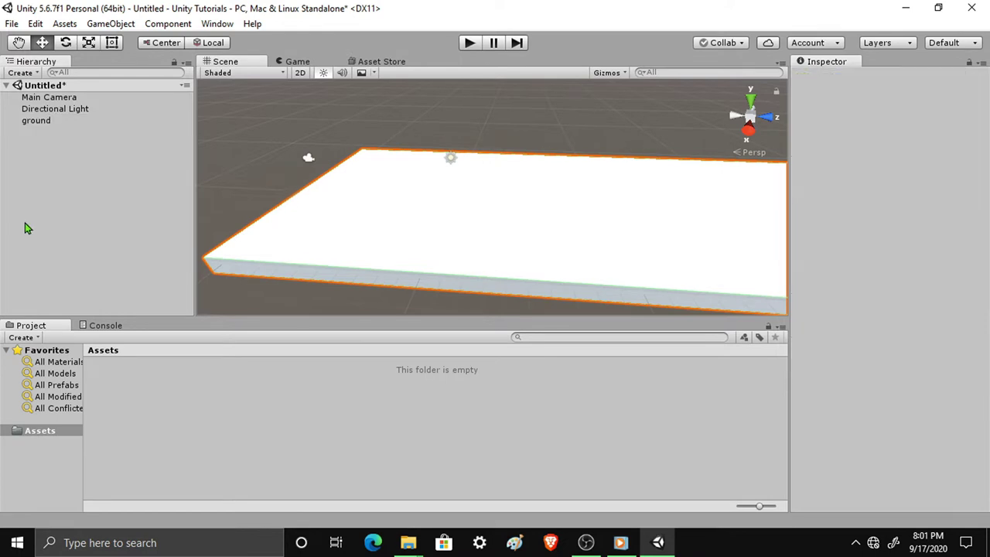
{"action": "left_click", "coordinate": [31, 122]}
- Add a new Cube from the Hierarchy's 3D Object menu
{"action": "left_click_drag", "start_coordinate": [447, 198], "coordinate": [557, 197], "text": "alt"}
{"action": "left_click", "coordinate": [36, 152]}
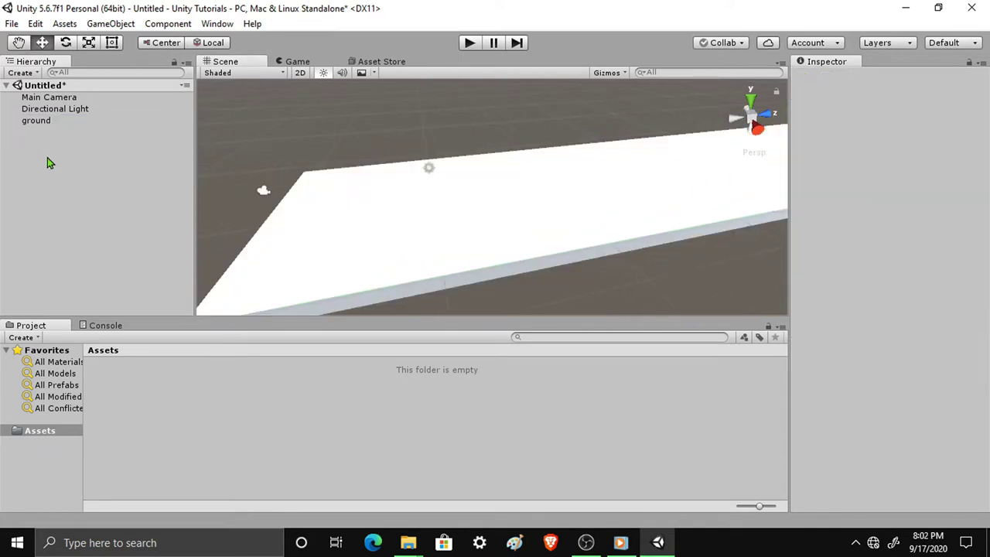
{"action": "right_click", "coordinate": [47, 159]}
{"action": "mouse_move", "coordinate": [99, 296]}
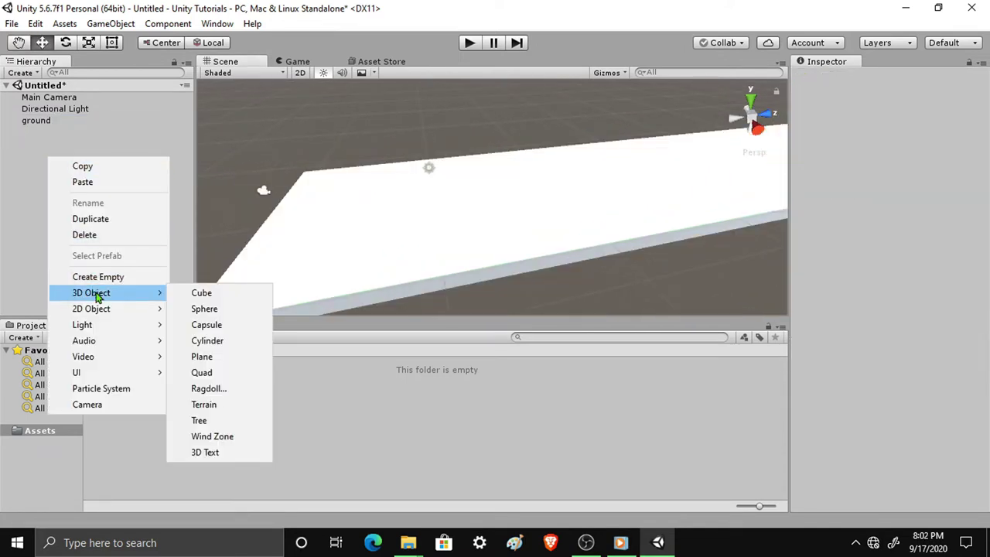
{"action": "left_click", "coordinate": [206, 293]}
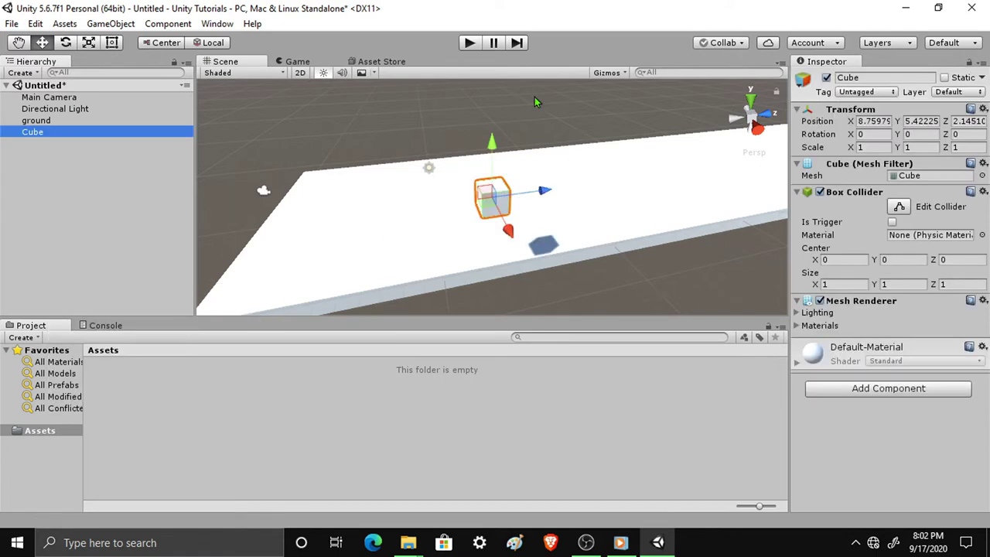
- Dock the Game view beside Scene and reset the new cube's Transform to the origin
{"action": "left_click_drag", "start_coordinate": [297, 66], "coordinate": [667, 171]}
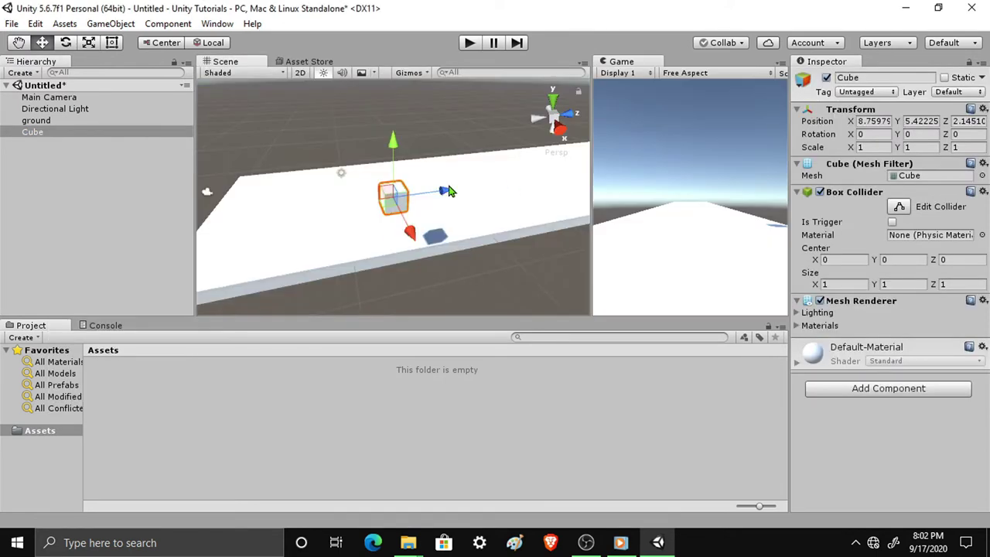
{"action": "left_click_drag", "start_coordinate": [450, 188], "coordinate": [425, 182], "text": "alt"}
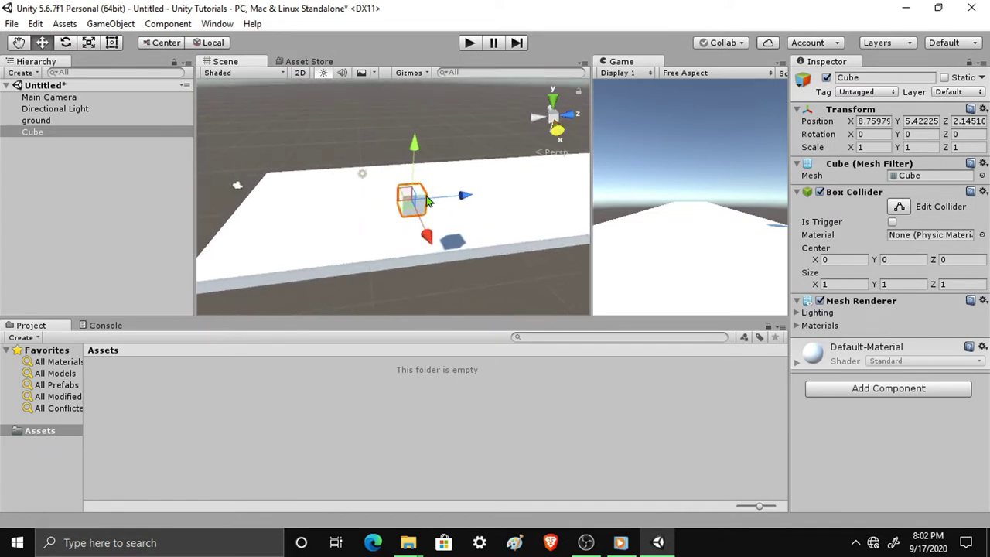
{"action": "right_click", "coordinate": [826, 111]}
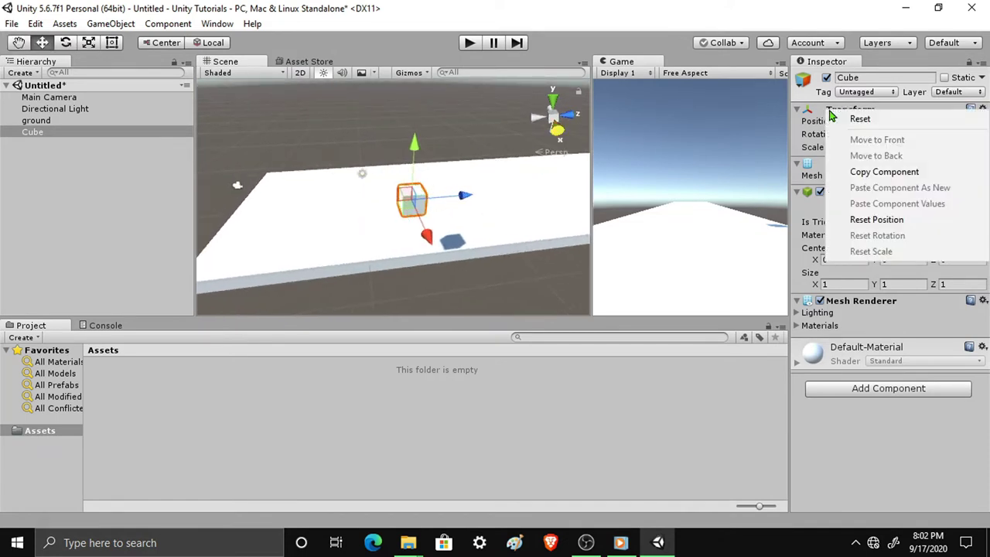
{"action": "left_click", "coordinate": [856, 116]}
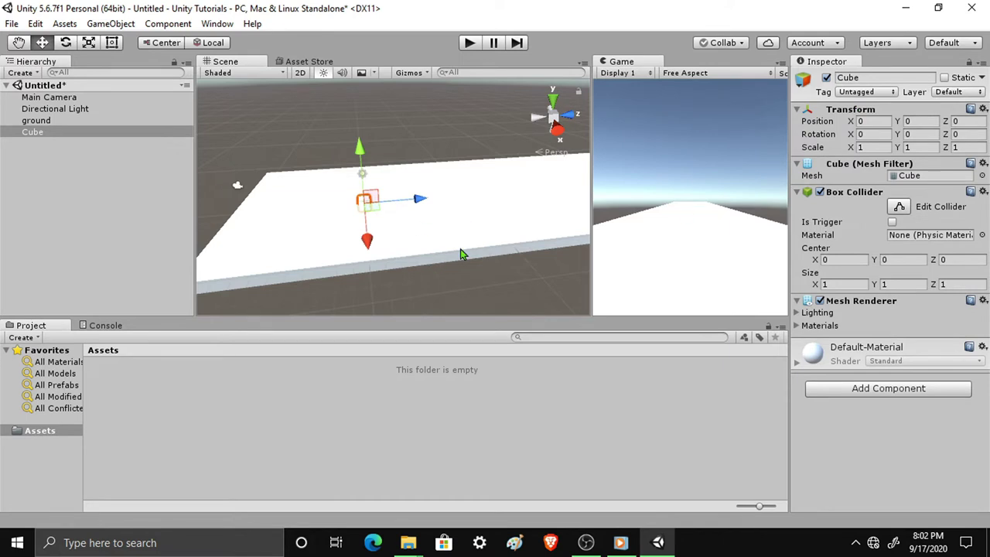
- Rename the new cube to 'player'
{"action": "left_click", "coordinate": [44, 138]}
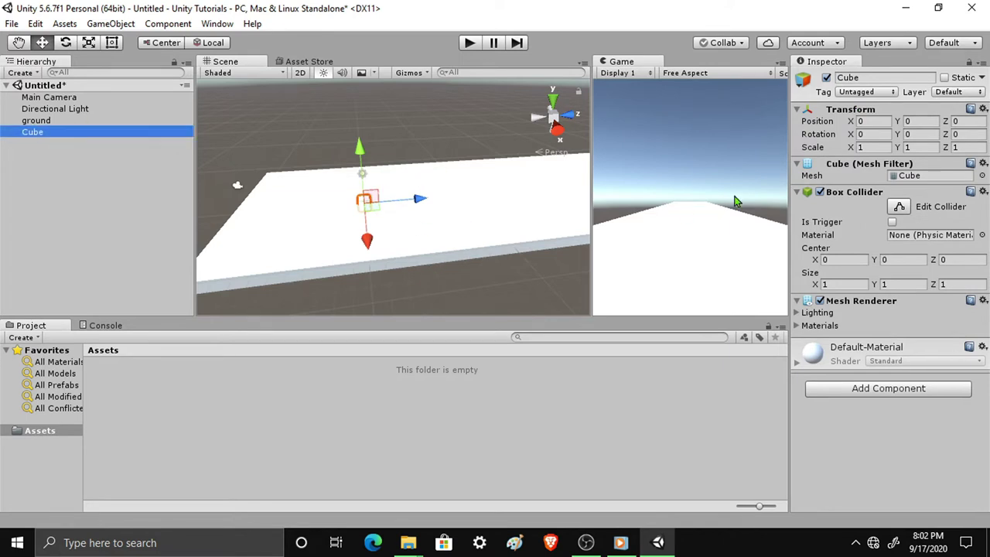
{"action": "left_click", "coordinate": [863, 77]}
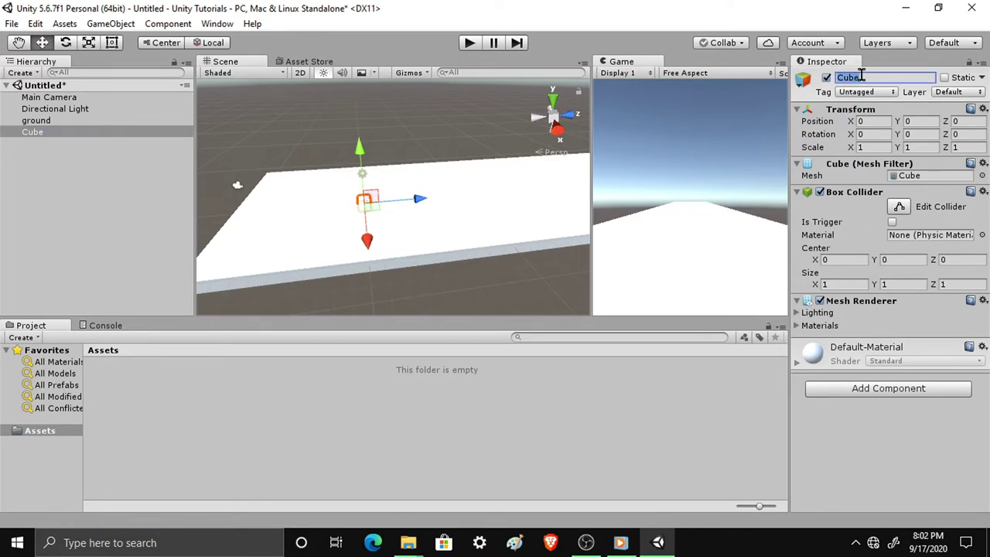
{"action": "key", "text": "BackSpace"}
{"action": "type", "text": "player"}
{"action": "left_click", "coordinate": [61, 137]}
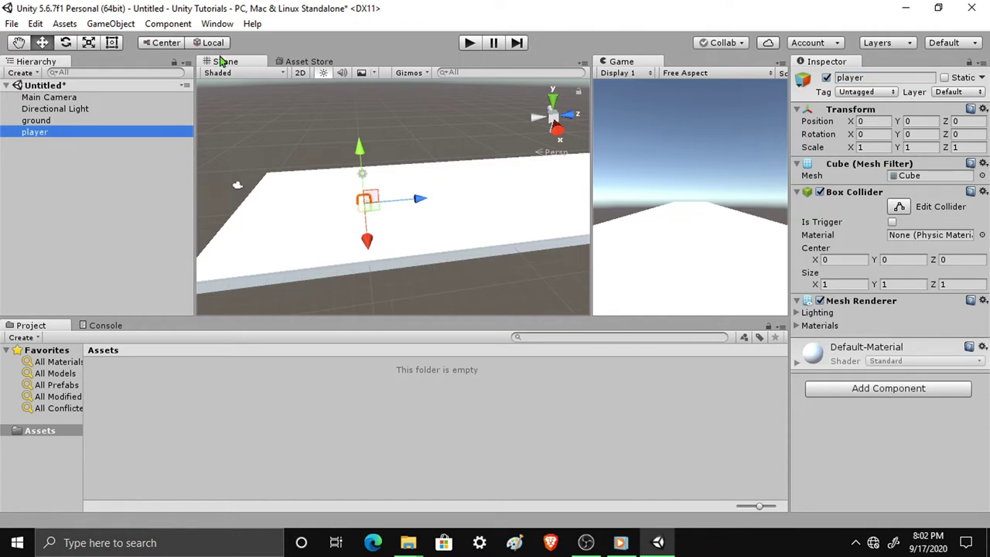
{"action": "left_click", "coordinate": [222, 62]}
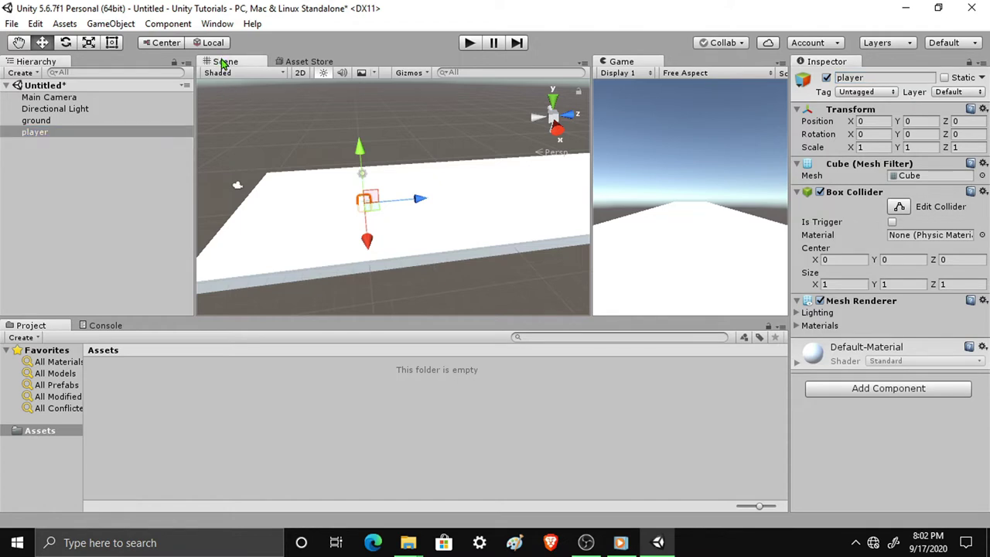
- Raise the player cube to Y 0.988 so it rests on the ground, and widen the Game view
{"action": "left_click", "coordinate": [51, 138]}
{"action": "key", "text": "f"}
{"action": "mouse_move", "coordinate": [307, 227]}
{"action": "left_mouse_down", "text": "alt"}
{"action": "mouse_move", "coordinate": [371, 224]}
{"action": "mouse_move", "coordinate": [371, 120]}
{"action": "left_mouse_up", "text": "alt"}
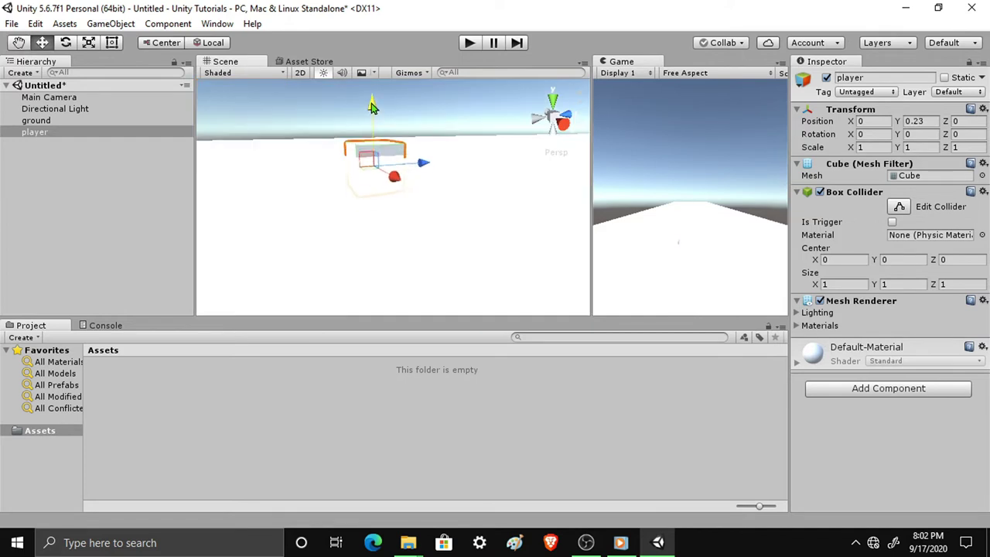
{"action": "left_click_drag", "start_coordinate": [372, 120], "coordinate": [370, 85]}
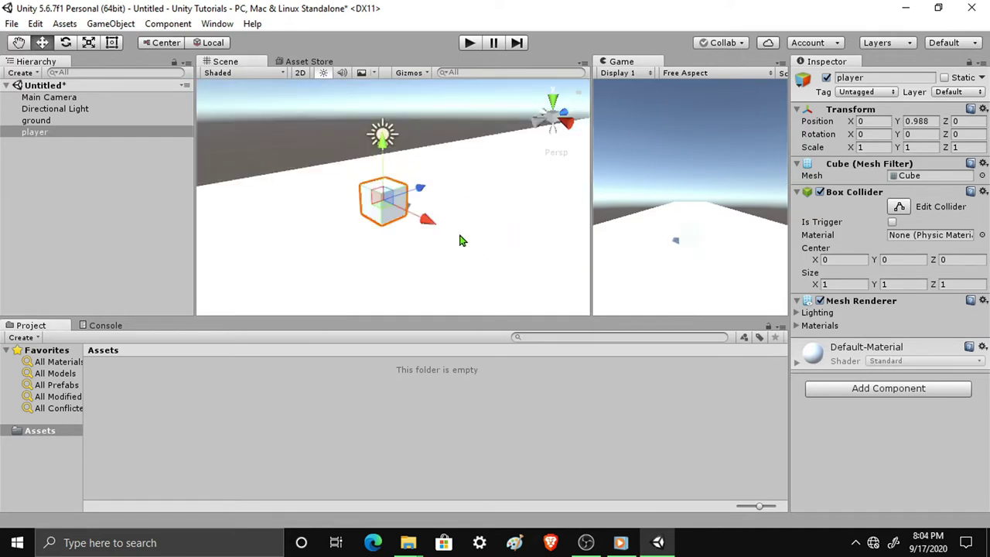
{"action": "left_click_drag", "start_coordinate": [589, 169], "coordinate": [456, 181]}
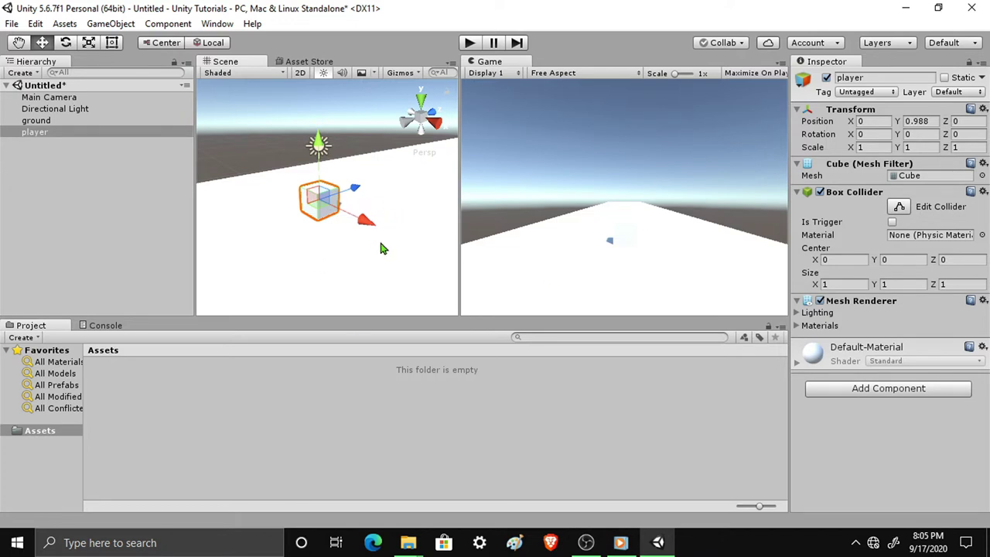
{"action": "left_click", "coordinate": [213, 396]}
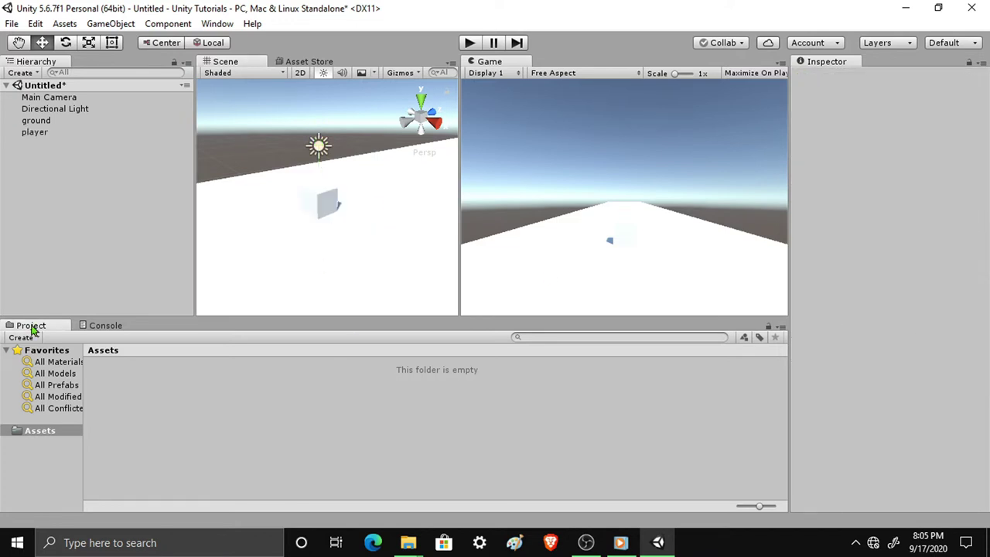
- Create a Material asset in the Assets folder and name it 'playermaterial'
{"action": "right_click", "coordinate": [124, 386]}
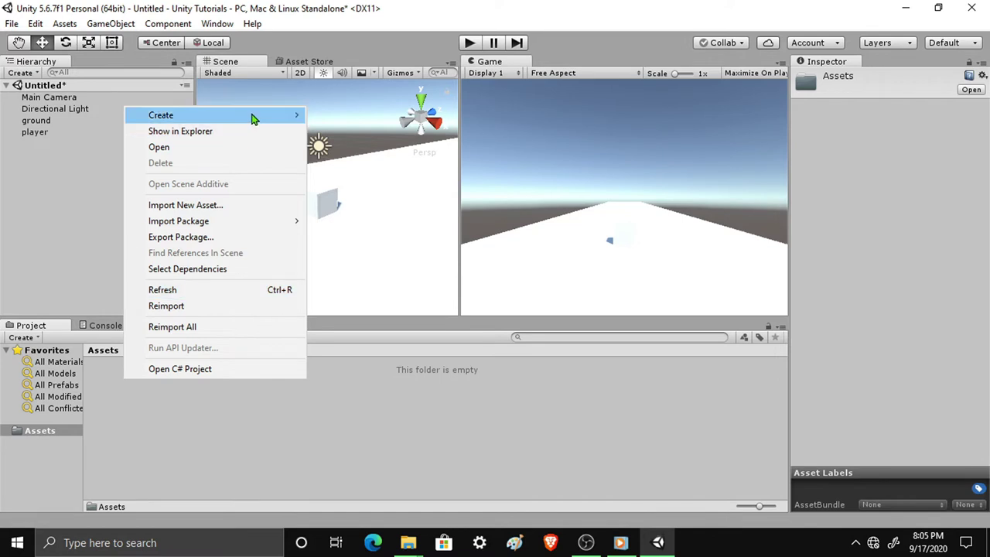
{"action": "mouse_move", "coordinate": [251, 118]}
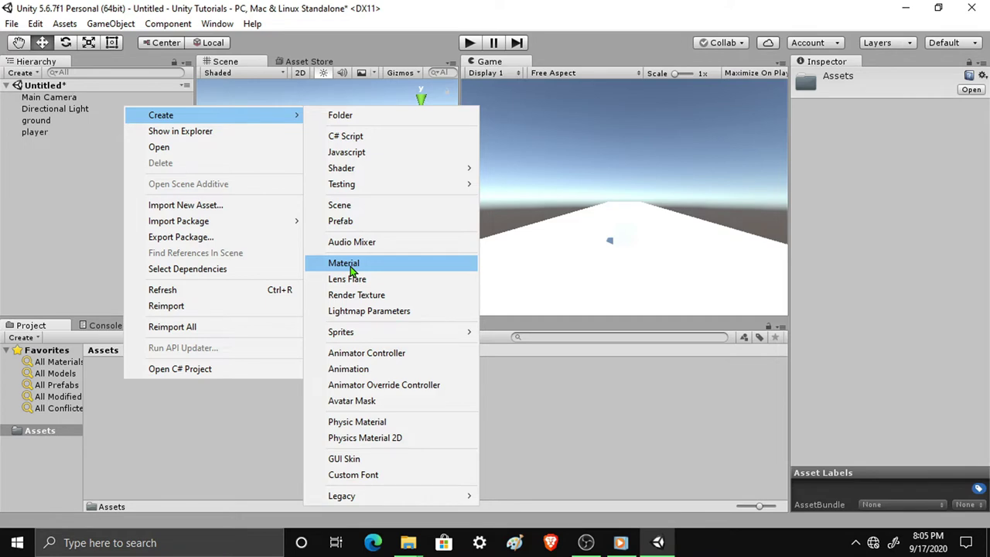
{"action": "left_click", "coordinate": [350, 264]}
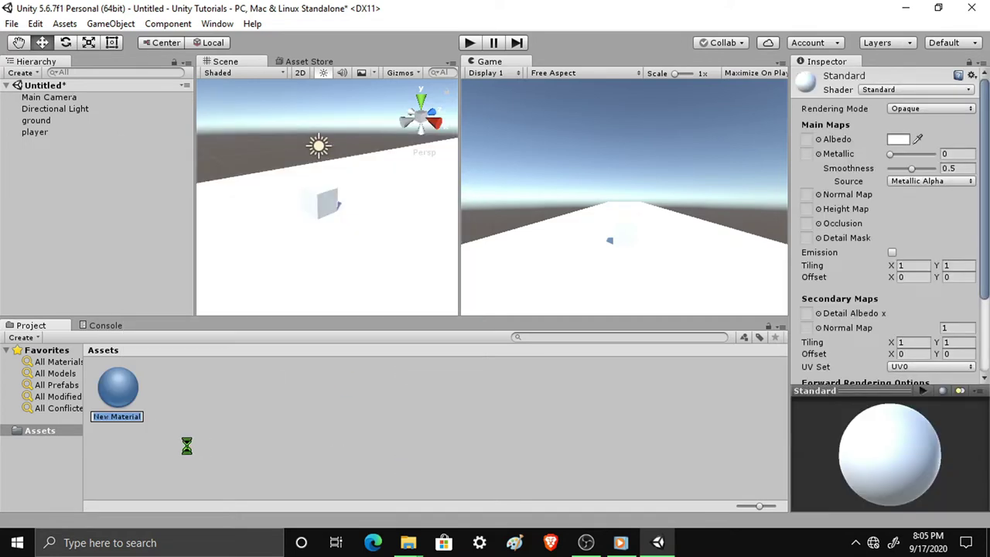
{"action": "left_click", "coordinate": [140, 418]}
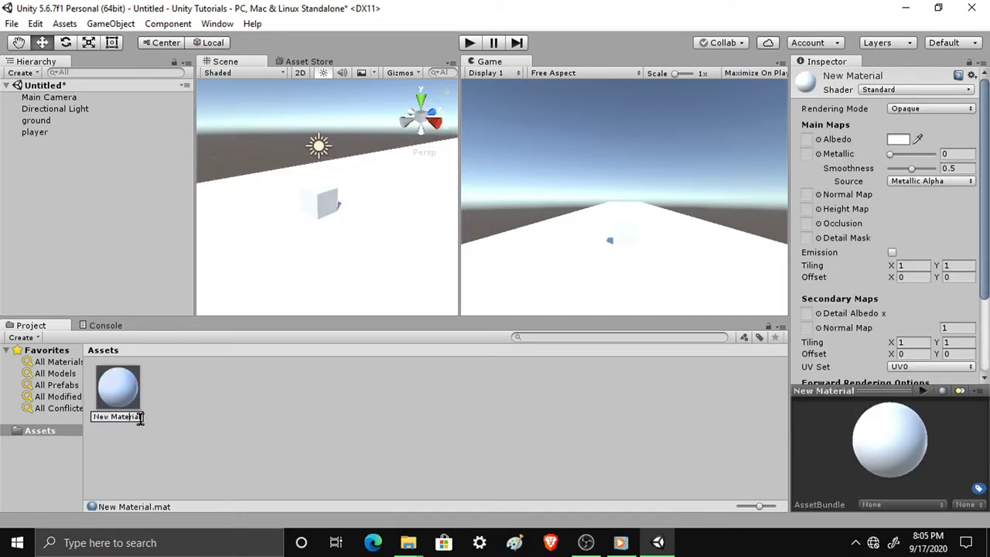
{"action": "left_click_drag", "start_coordinate": [141, 419], "coordinate": [93, 416]}
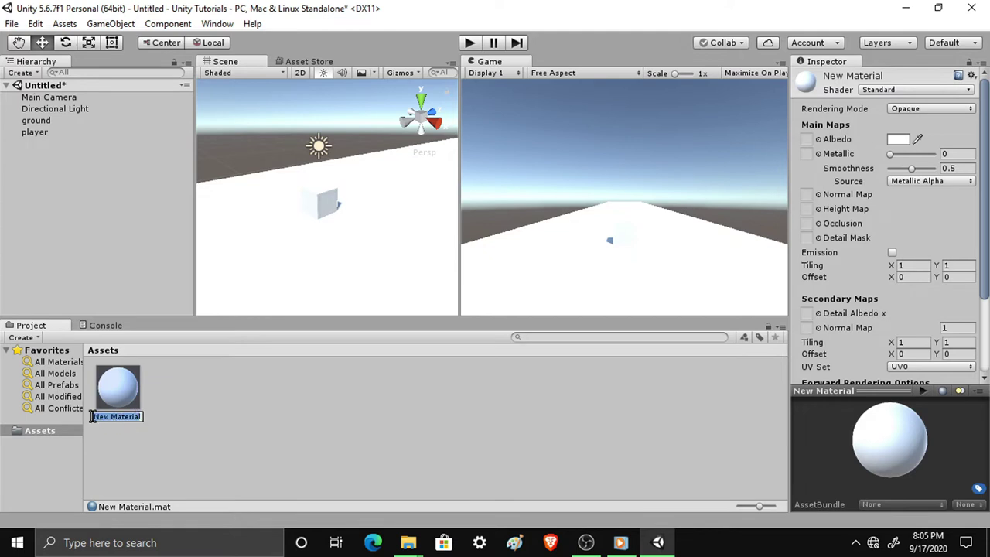
{"action": "type", "text": "player"}
{"action": "type", "text": "material"}
{"action": "key", "text": "Return"}
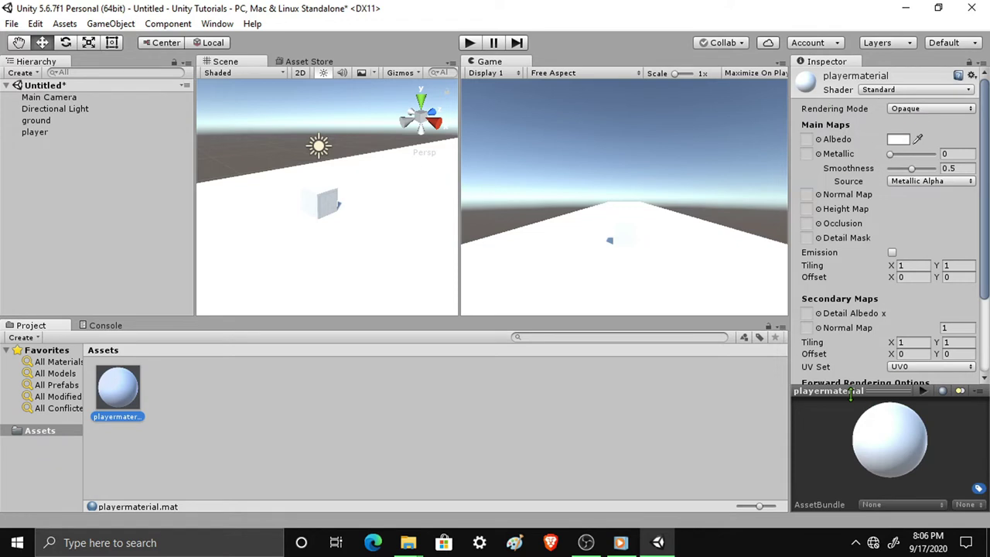
- Give playermaterial a purple Albedo colour
{"action": "left_click_drag", "start_coordinate": [851, 393], "coordinate": [851, 346]}
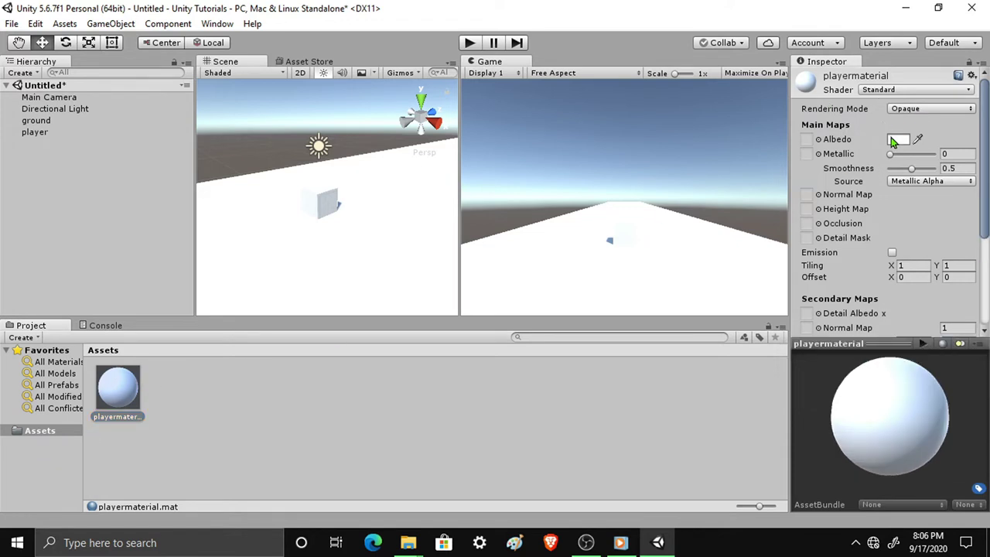
{"action": "mouse_move", "coordinate": [891, 154]}
{"action": "left_mouse_down"}
{"action": "mouse_move", "coordinate": [906, 156]}
{"action": "mouse_move", "coordinate": [889, 163]}
{"action": "mouse_move", "coordinate": [907, 170]}
{"action": "left_mouse_up"}
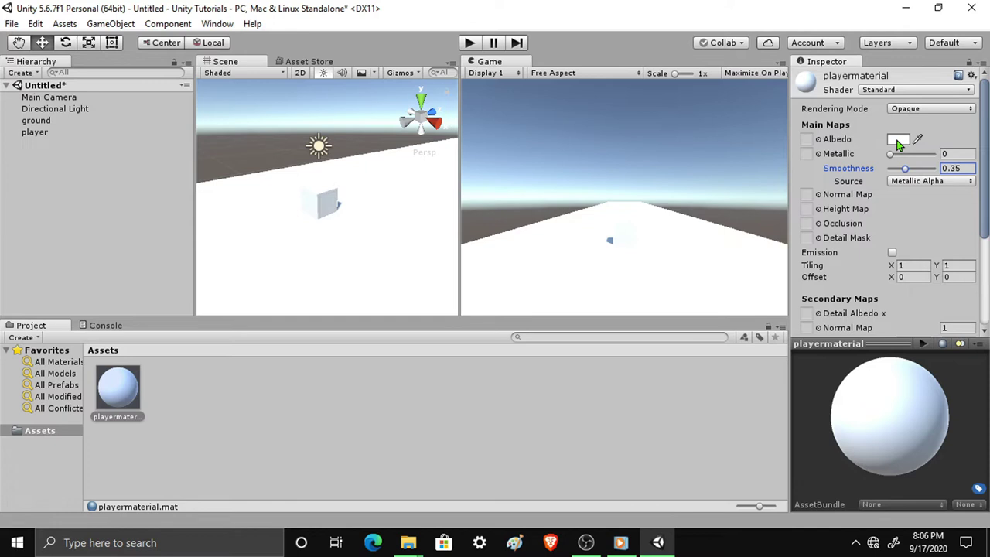
{"action": "left_click", "coordinate": [898, 142]}
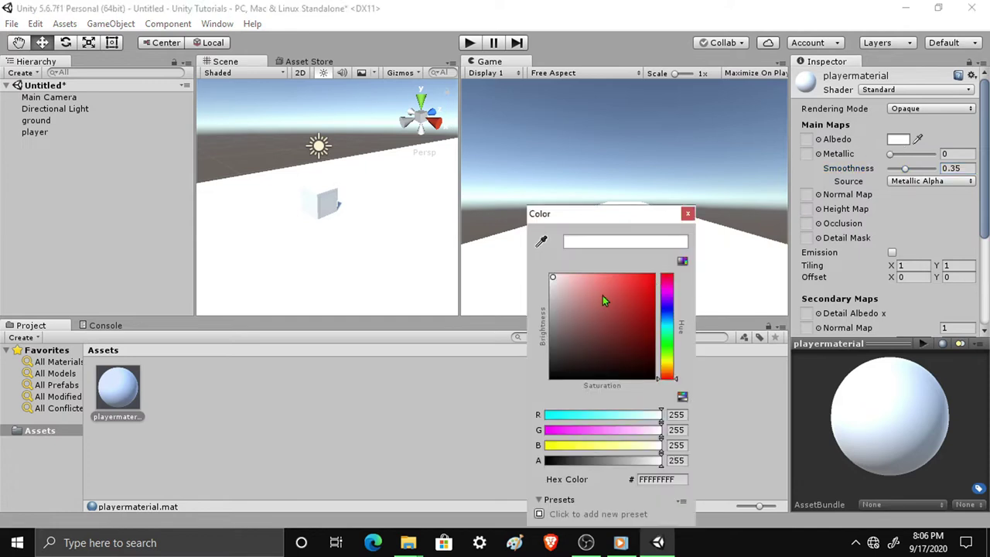
{"action": "left_click_drag", "start_coordinate": [628, 217], "coordinate": [710, 191]}
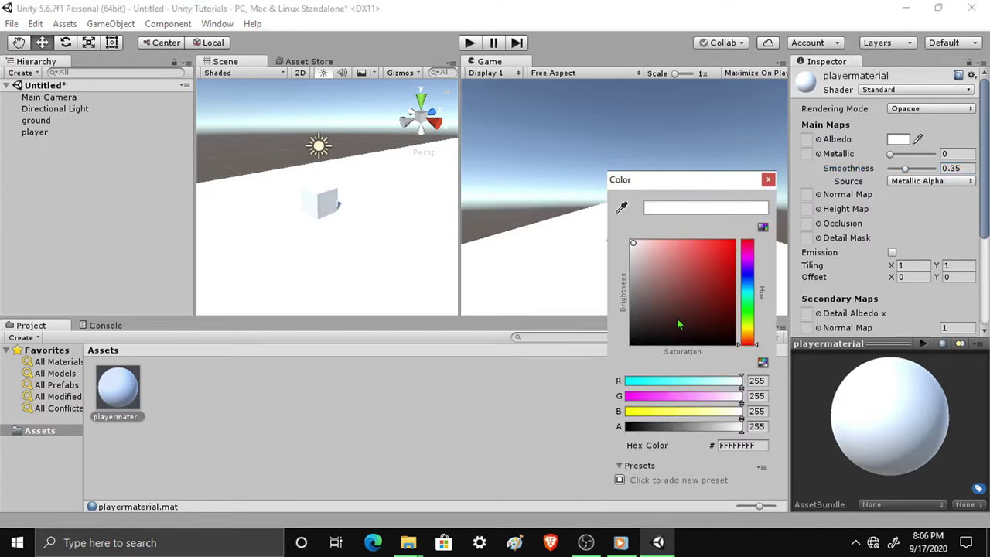
{"action": "mouse_move", "coordinate": [719, 261]}
{"action": "left_mouse_down"}
{"action": "mouse_move", "coordinate": [727, 248]}
{"action": "mouse_move", "coordinate": [748, 271]}
{"action": "mouse_move", "coordinate": [730, 250]}
{"action": "mouse_move", "coordinate": [725, 274]}
{"action": "mouse_move", "coordinate": [731, 255]}
{"action": "left_mouse_up"}
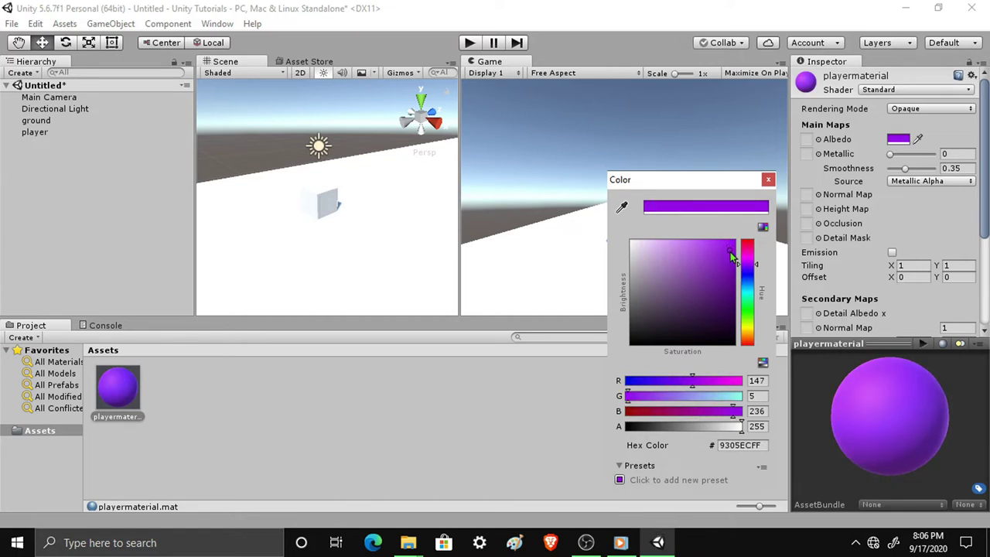
{"action": "left_click", "coordinate": [768, 179]}
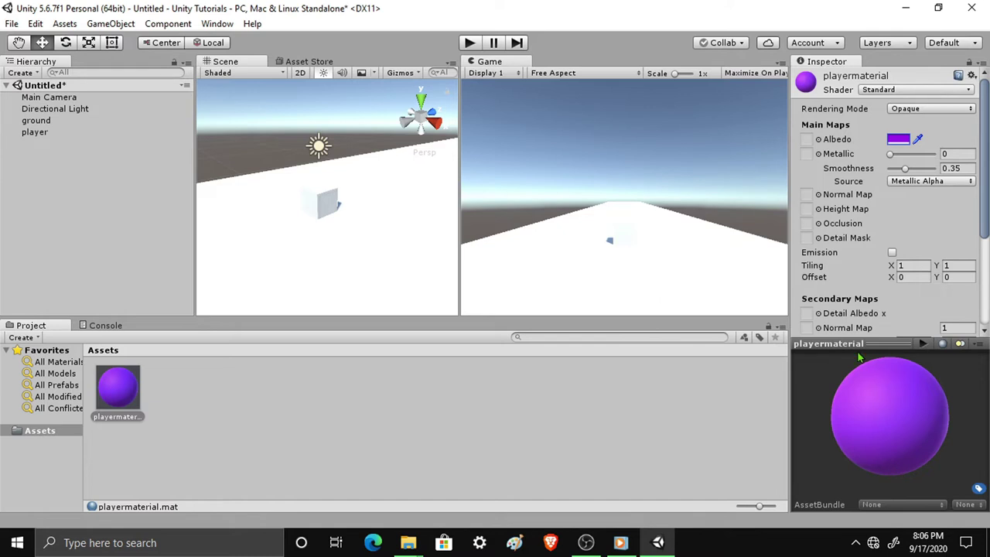
- Set playermaterial's Metallic to 1 and Smoothness to about 0.67
{"action": "left_click_drag", "start_coordinate": [849, 343], "coordinate": [849, 297]}
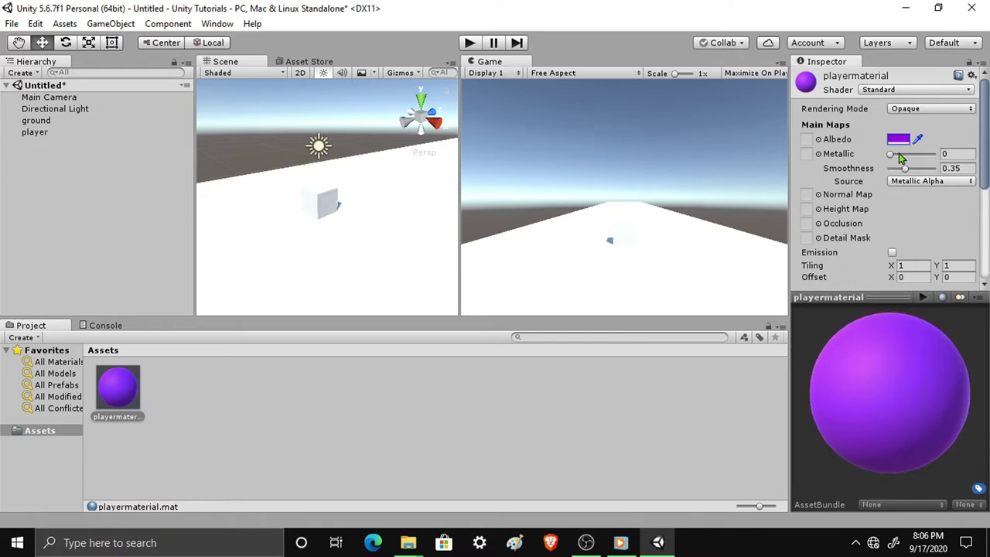
{"action": "mouse_move", "coordinate": [891, 154]}
{"action": "left_mouse_down"}
{"action": "mouse_move", "coordinate": [942, 156]}
{"action": "mouse_move", "coordinate": [924, 176]}
{"action": "left_mouse_up"}
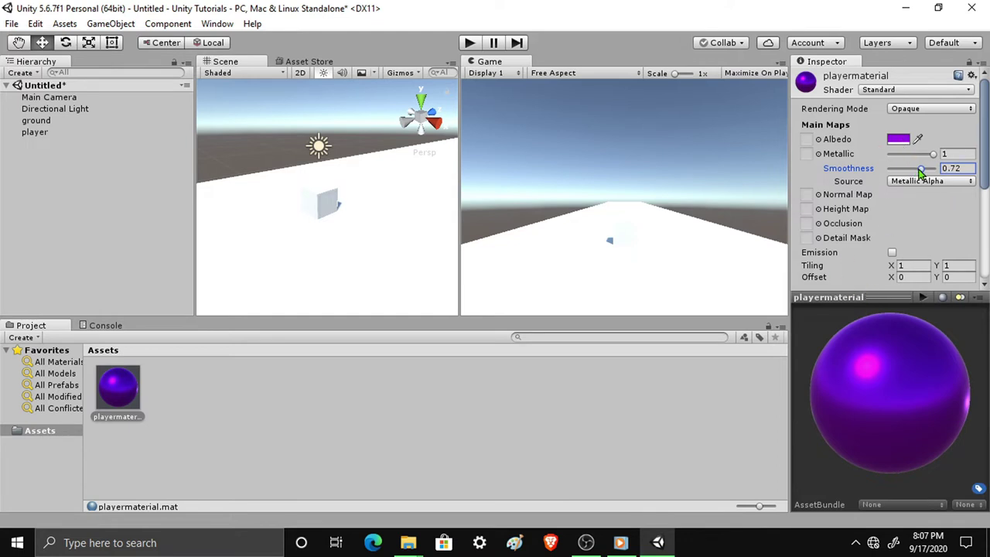
{"action": "left_click_drag", "start_coordinate": [919, 175], "coordinate": [913, 176]}
{"action": "left_click", "coordinate": [501, 423]}
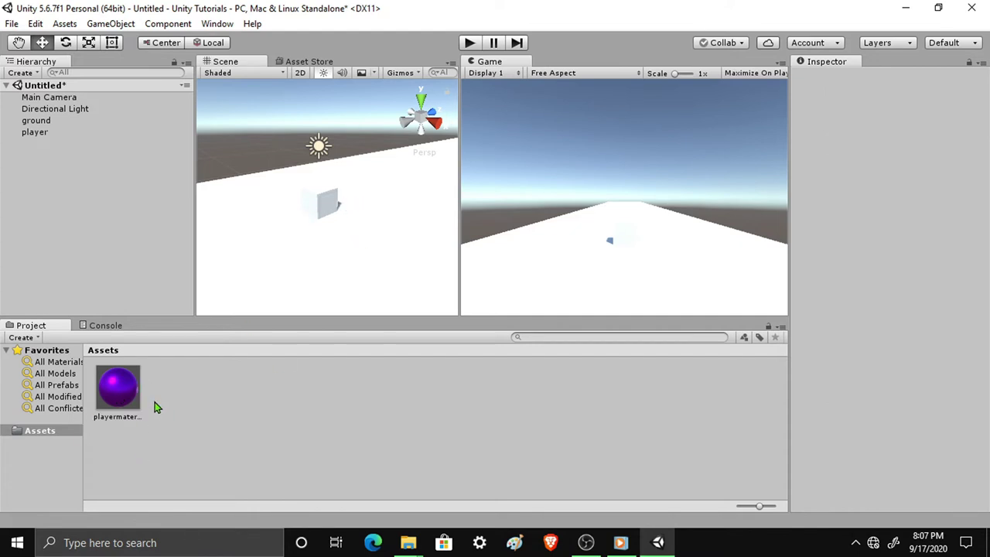
- Drop playermaterial onto the player cube, leaving the ground white
{"action": "left_click", "coordinate": [112, 403]}
{"action": "mouse_move", "coordinate": [112, 403]}
{"action": "left_mouse_down"}
{"action": "mouse_move", "coordinate": [282, 236]}
{"action": "mouse_move", "coordinate": [276, 261]}
{"action": "mouse_move", "coordinate": [320, 207]}
{"action": "left_mouse_up"}
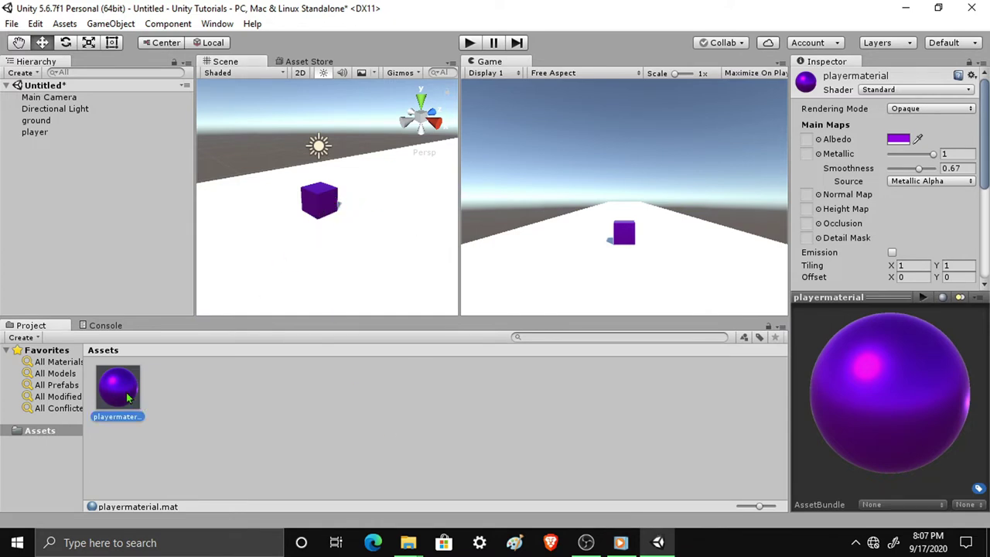
{"action": "left_click_drag", "start_coordinate": [129, 398], "coordinate": [250, 274]}
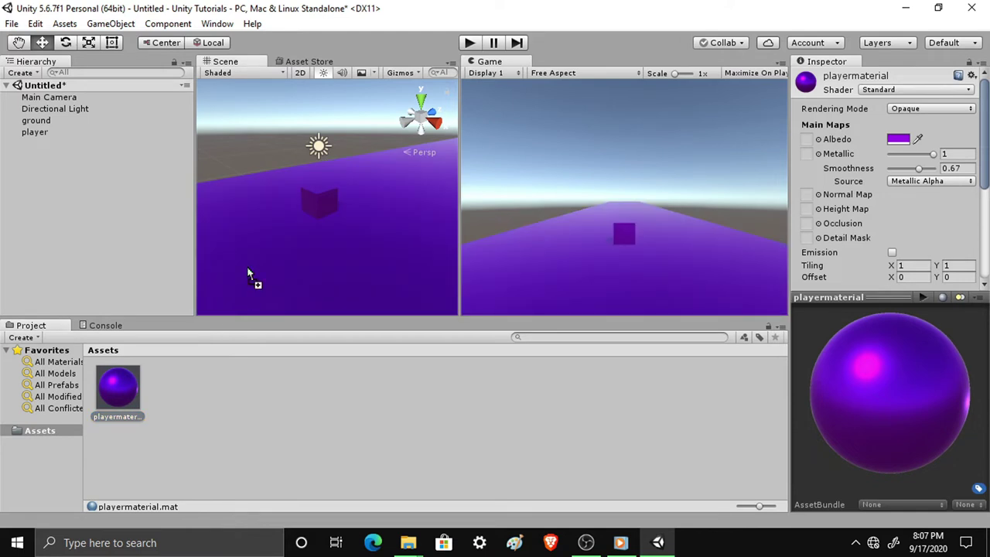
{"action": "left_click_drag", "start_coordinate": [249, 274], "coordinate": [211, 373]}
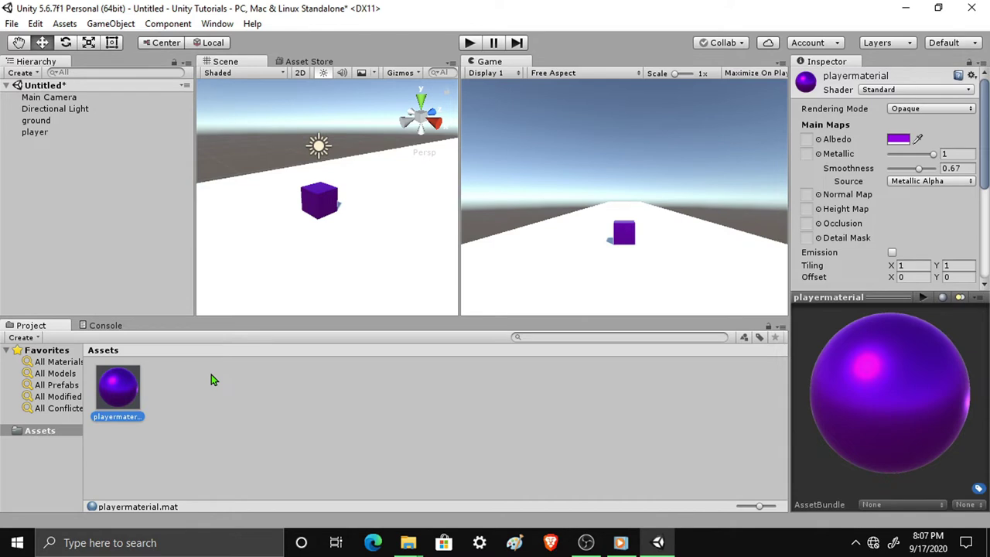
{"action": "right_click_drag", "start_coordinate": [360, 199], "coordinate": [232, 193]}
{"action": "left_click", "coordinate": [402, 405]}
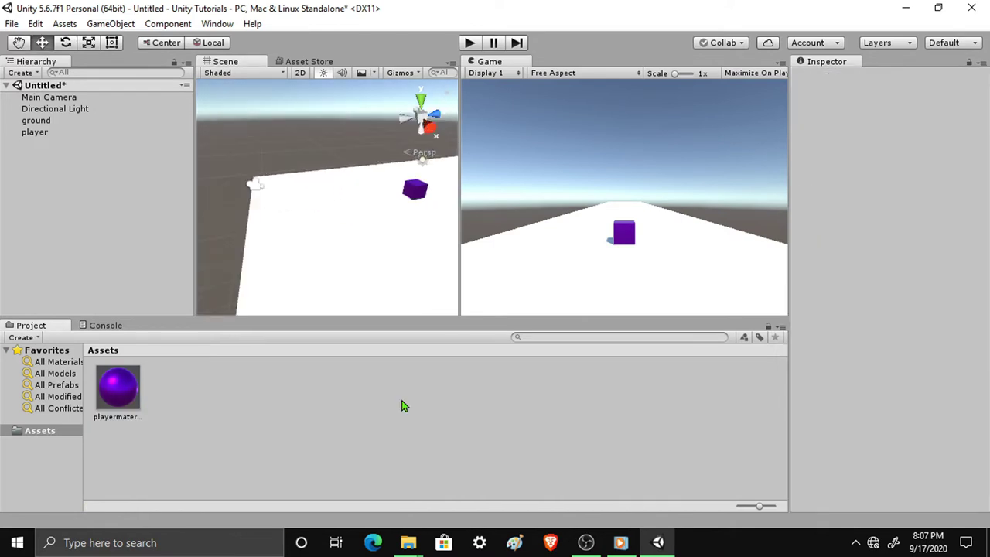
- Try blue and other hues on playermaterial's Albedo, ending on a similar purple
{"action": "left_click", "coordinate": [129, 397]}
{"action": "left_click", "coordinate": [898, 139]}
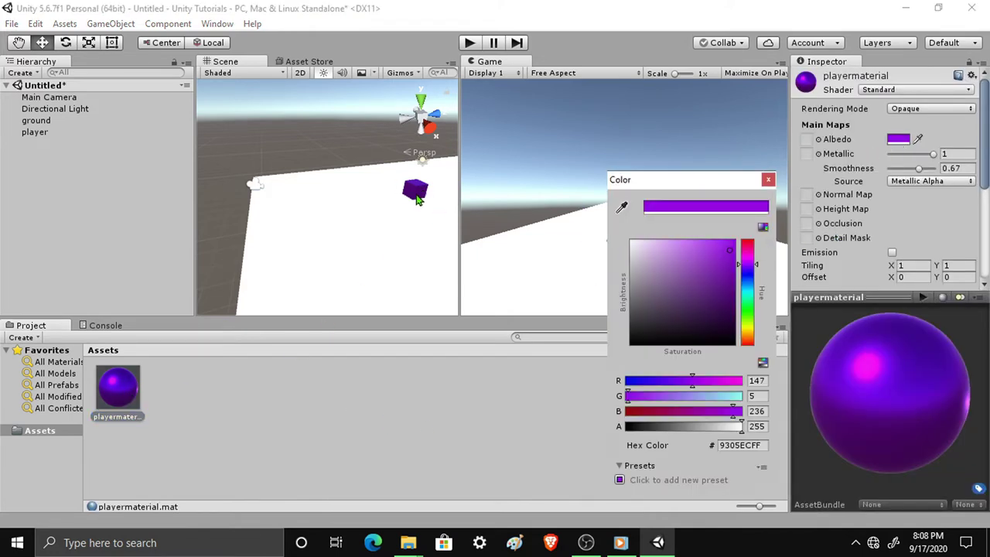
{"action": "left_click_drag", "start_coordinate": [706, 262], "coordinate": [727, 248]}
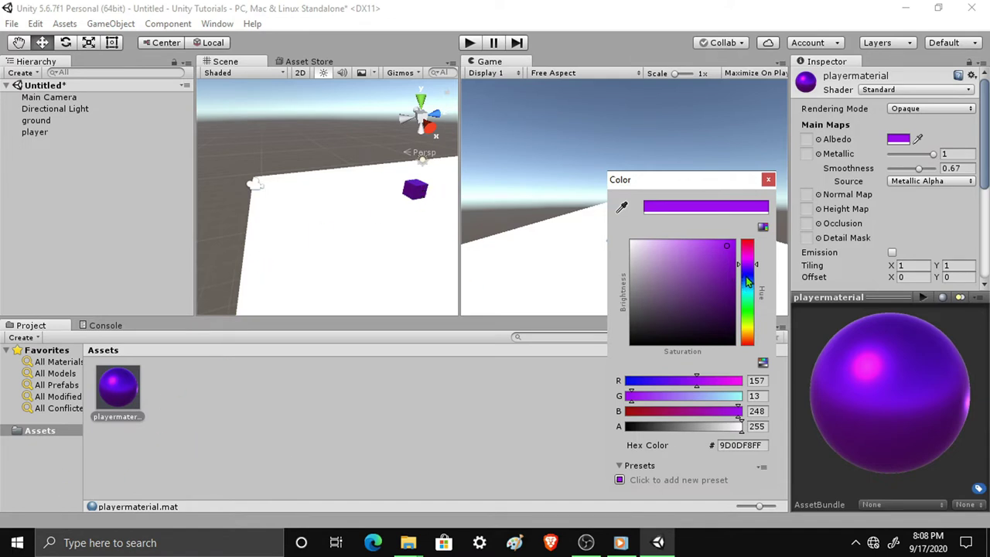
{"action": "left_click_drag", "start_coordinate": [747, 275], "coordinate": [747, 286]}
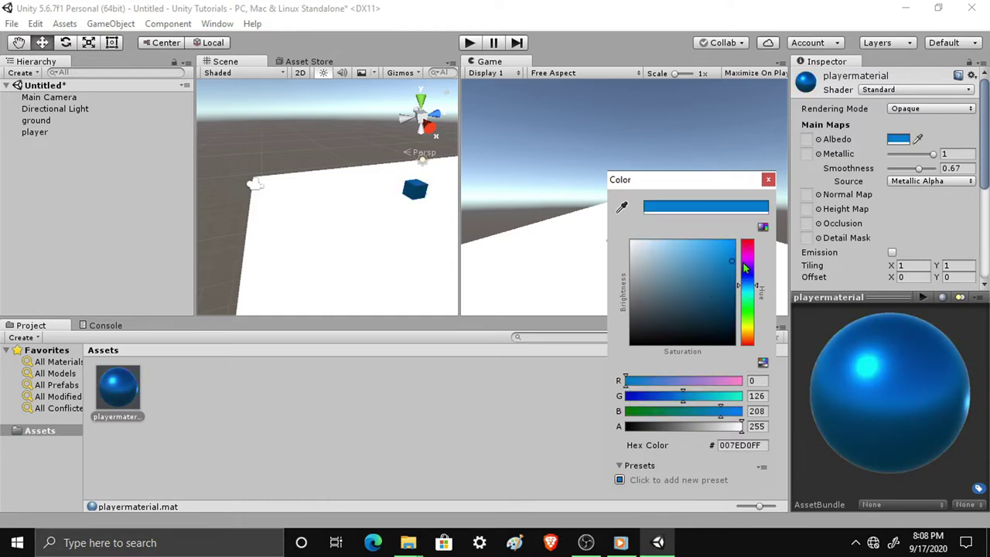
{"action": "mouse_move", "coordinate": [749, 280]}
{"action": "left_mouse_down"}
{"action": "mouse_move", "coordinate": [749, 256]}
{"action": "mouse_move", "coordinate": [735, 244]}
{"action": "left_mouse_up"}
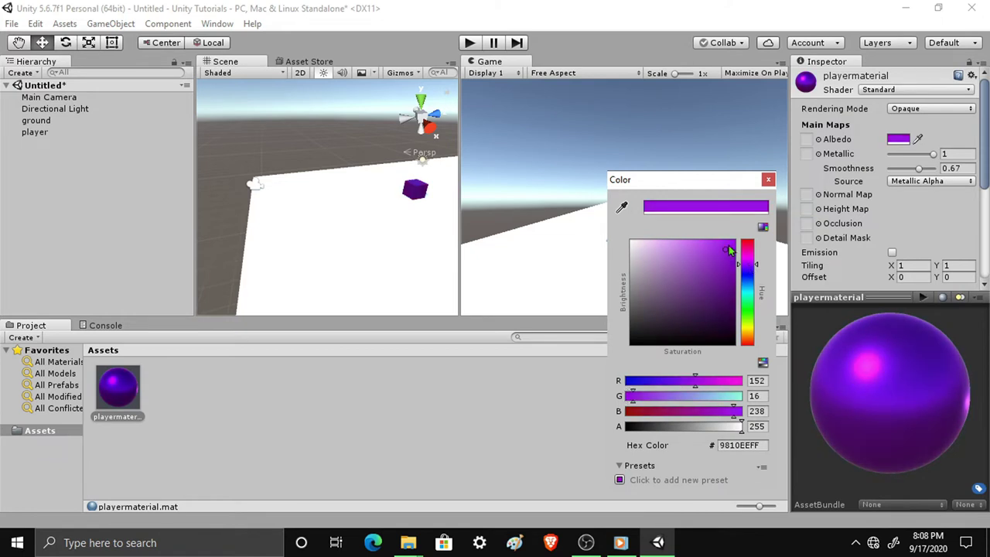
{"action": "left_click", "coordinate": [367, 230]}
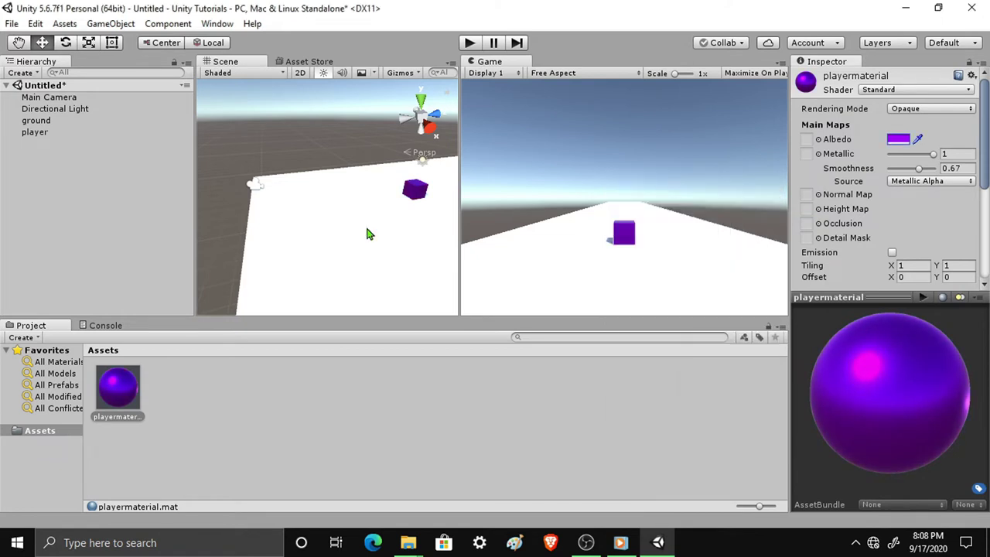
{"action": "left_click", "coordinate": [255, 187]}
- Frame the player cube and play-test the scene with a wider Game view
{"action": "mouse_move", "coordinate": [309, 186]}
{"action": "left_mouse_down"}
{"action": "mouse_move", "coordinate": [406, 176]}
{"action": "mouse_move", "coordinate": [347, 132]}
{"action": "mouse_move", "coordinate": [392, 183]}
{"action": "left_mouse_up"}
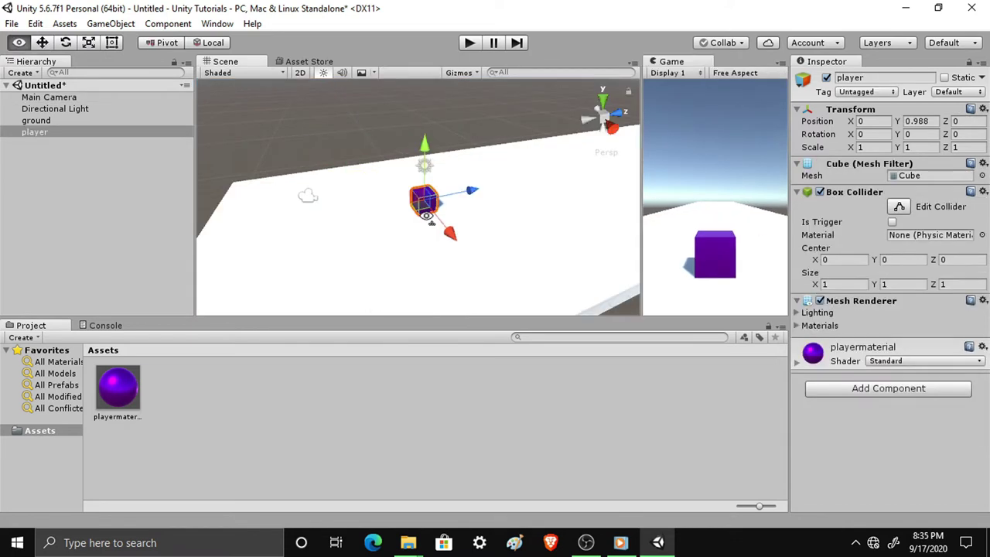
{"action": "key", "text": "f"}
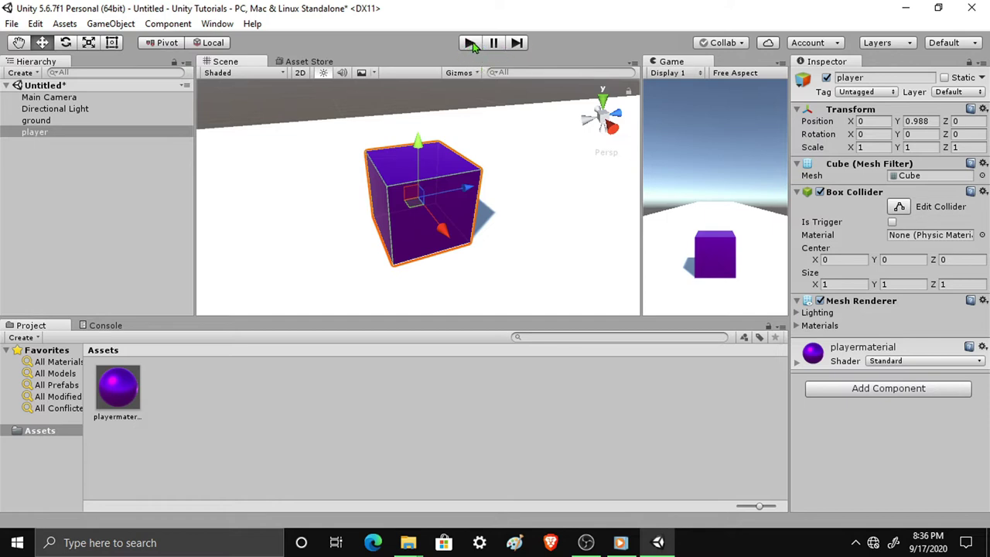
{"action": "left_click", "coordinate": [469, 44]}
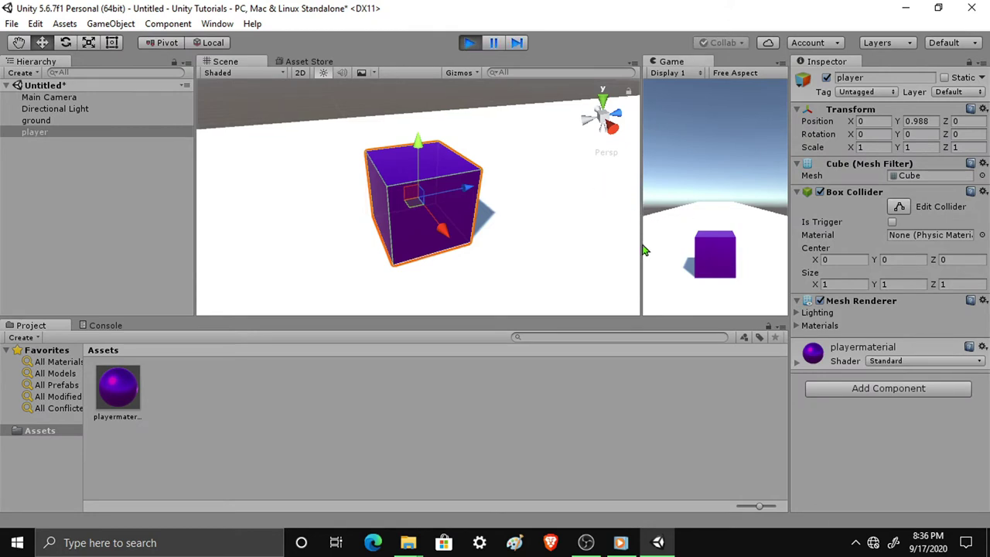
{"action": "left_click_drag", "start_coordinate": [642, 242], "coordinate": [495, 242]}
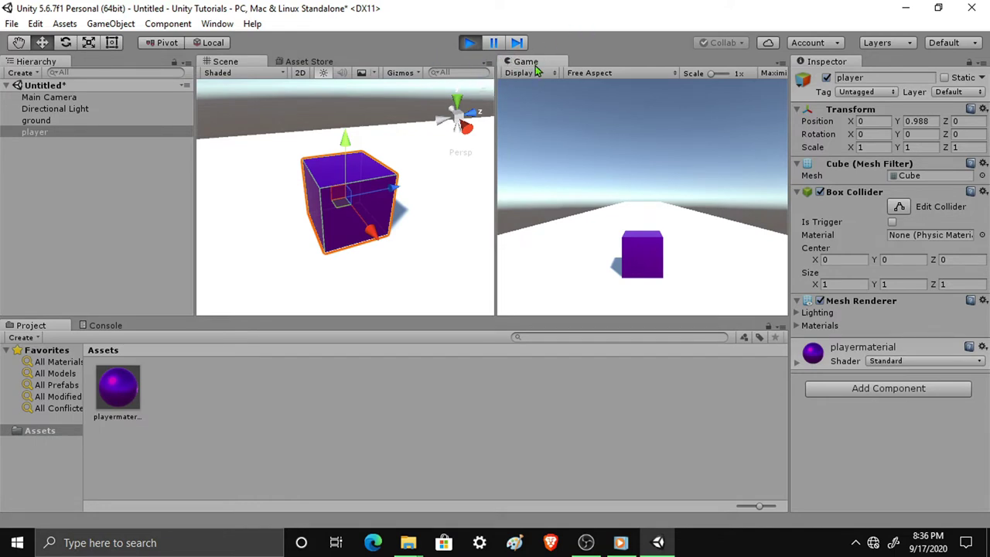
{"action": "left_click", "coordinate": [469, 44]}
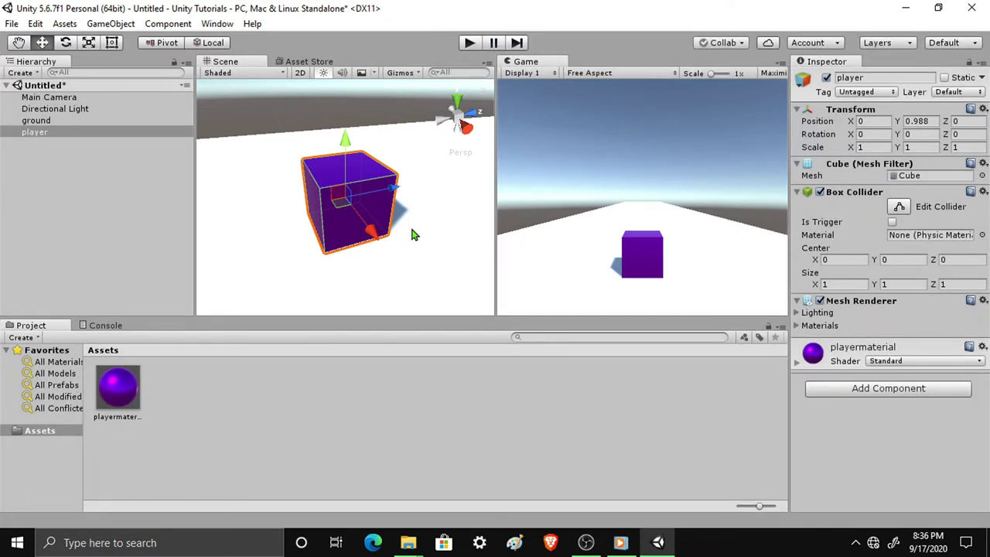
- Raise the player cube to Y 1.771 and play-test the scene again
{"action": "mouse_move", "coordinate": [412, 234]}
{"action": "left_mouse_down", "text": "alt"}
{"action": "mouse_move", "coordinate": [344, 126]}
{"action": "mouse_move", "coordinate": [351, 100]}
{"action": "left_mouse_up", "text": "alt"}
{"action": "left_click", "coordinate": [475, 46]}
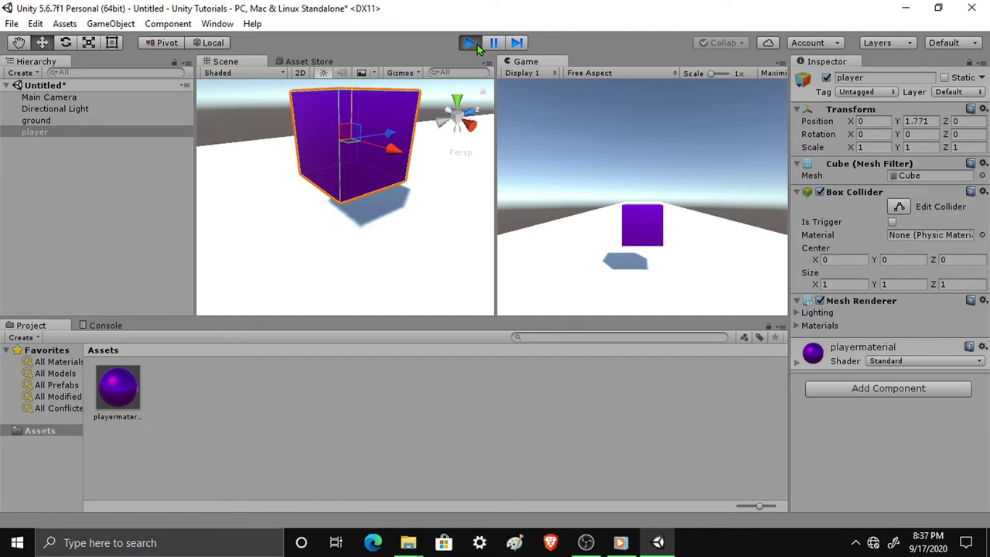
{"action": "left_click", "coordinate": [477, 44]}
{"action": "left_click_drag", "start_coordinate": [402, 232], "coordinate": [393, 236], "text": "alt"}
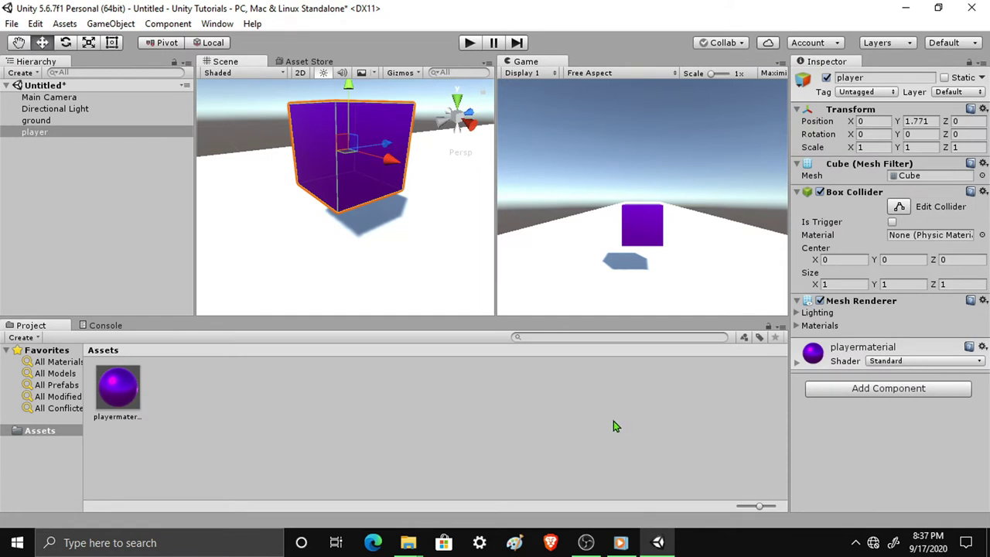
{"action": "left_click", "coordinate": [95, 240]}
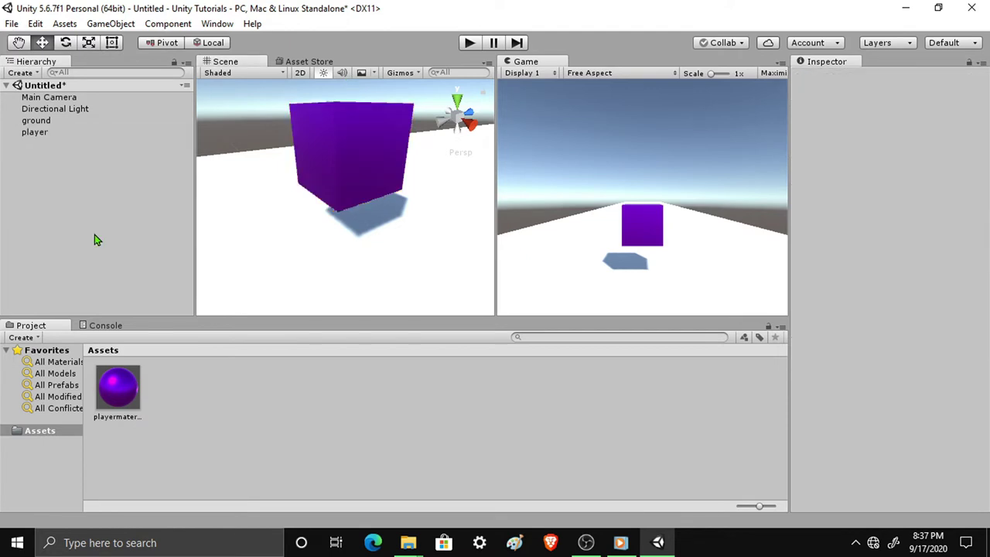
- Add a Physics > Rigidbody component to the player cube with Use Gravity enabled
{"action": "left_click", "coordinate": [34, 135]}
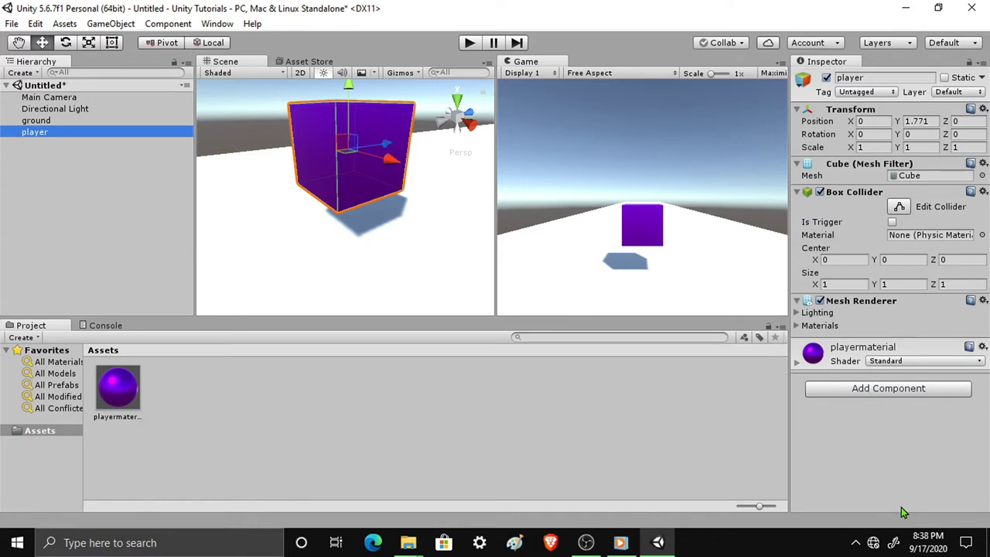
{"action": "left_click", "coordinate": [900, 397]}
{"action": "key", "text": "BackSpace"}
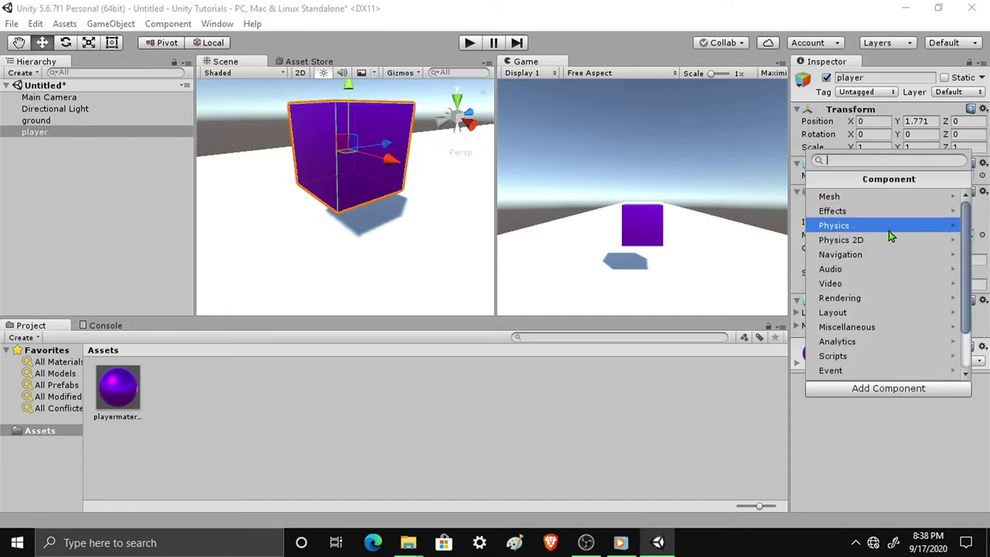
{"action": "left_click", "coordinate": [841, 225]}
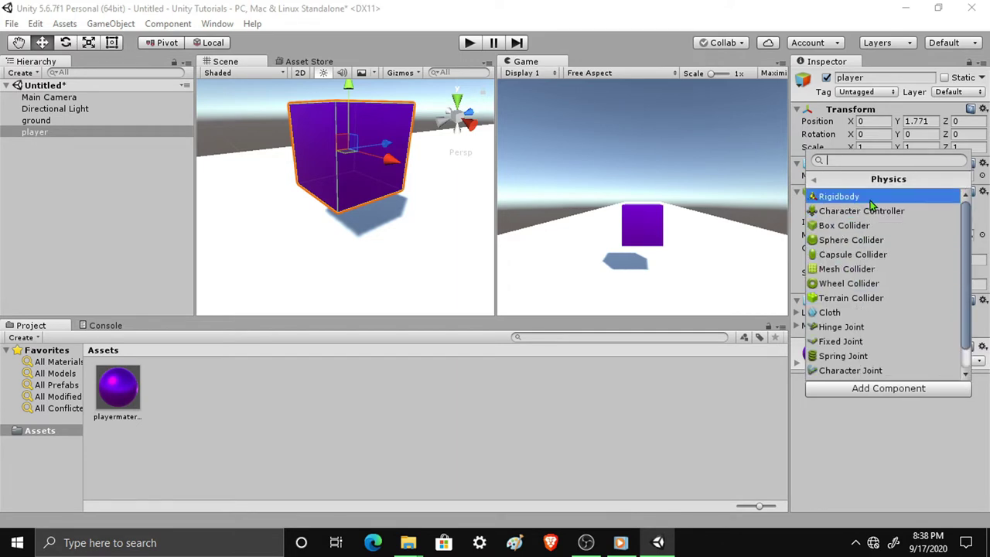
{"action": "left_click", "coordinate": [850, 198]}
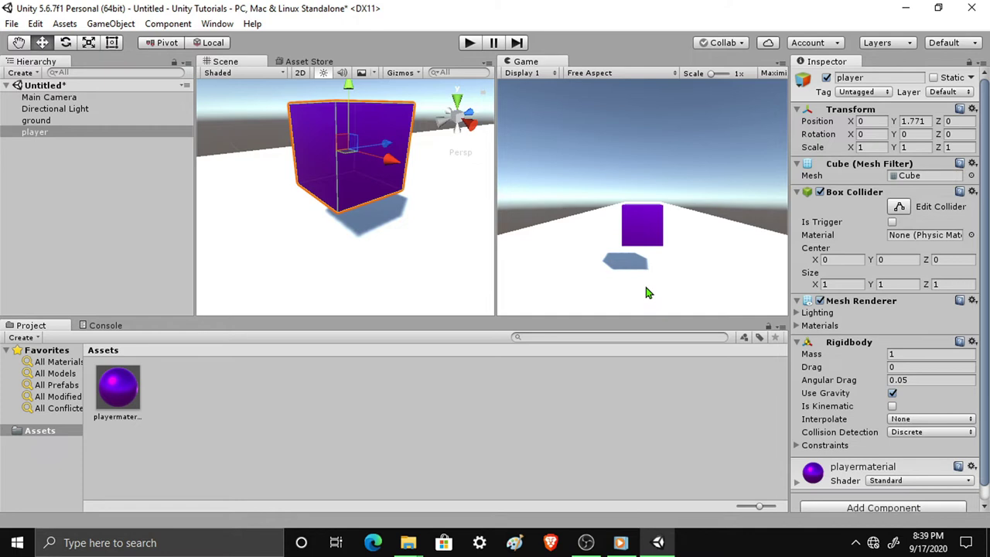
{"action": "left_click", "coordinate": [893, 395]}
{"action": "left_click", "coordinate": [893, 397]}
{"action": "left_click", "coordinate": [894, 396]}
- Play-test the cube's fall twice, stopping each run with Ctrl+P
{"action": "left_click", "coordinate": [797, 342]}
{"action": "left_click", "coordinate": [797, 342]}
{"action": "left_click", "coordinate": [472, 42]}
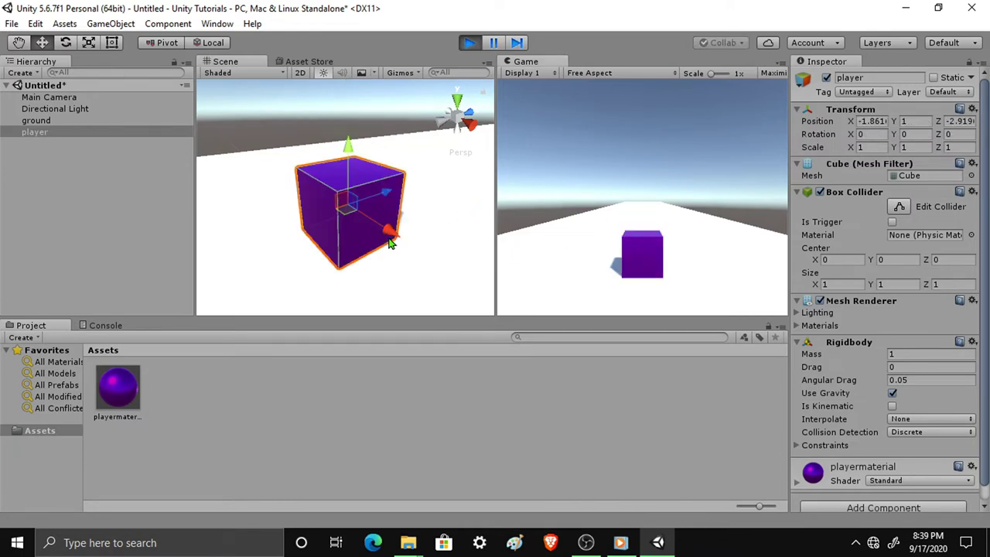
{"action": "key", "text": "ctrl+p"}
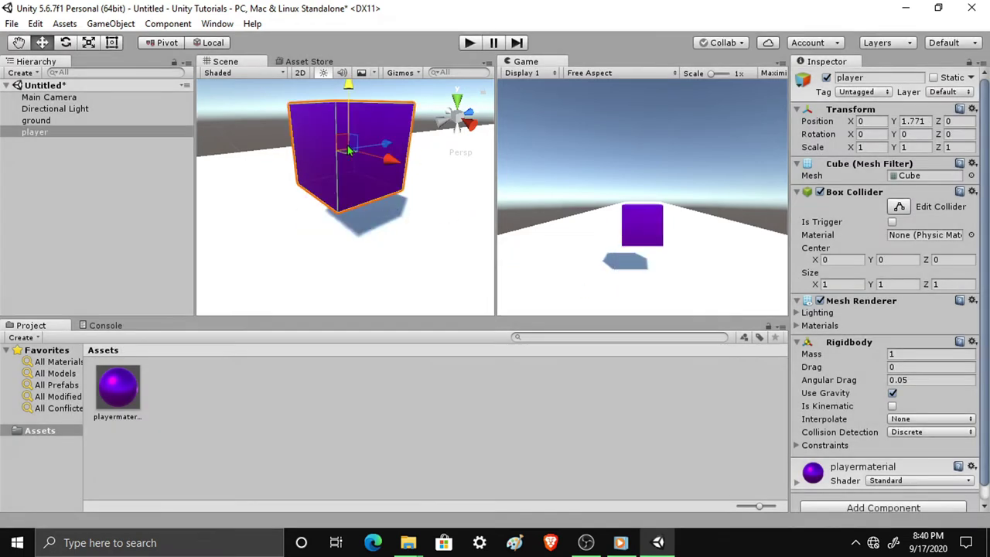
{"action": "mouse_move", "coordinate": [350, 92]}
{"action": "left_mouse_down", "text": "alt"}
{"action": "mouse_move", "coordinate": [340, 145]}
{"action": "mouse_move", "coordinate": [355, 82]}
{"action": "left_mouse_up", "text": "alt"}
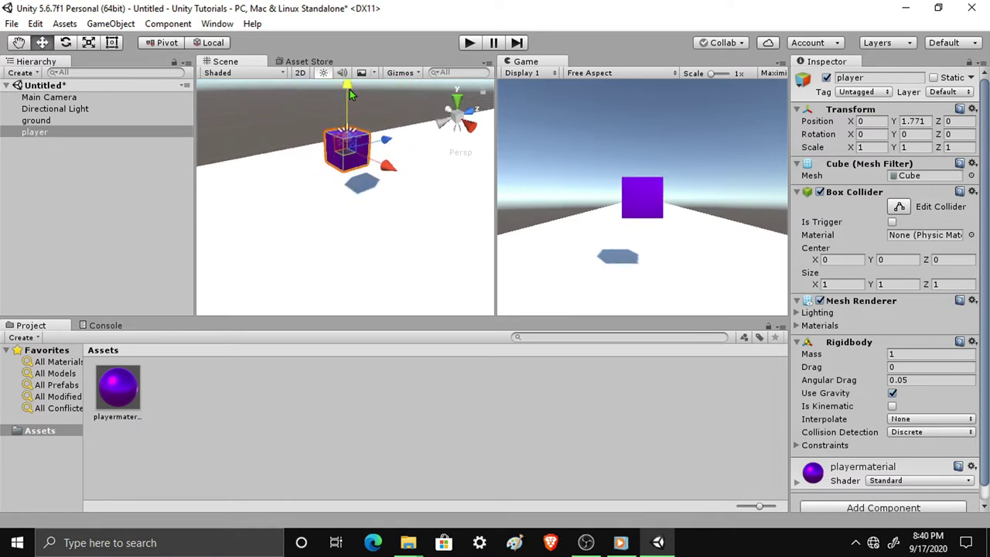
{"action": "left_click", "coordinate": [471, 43]}
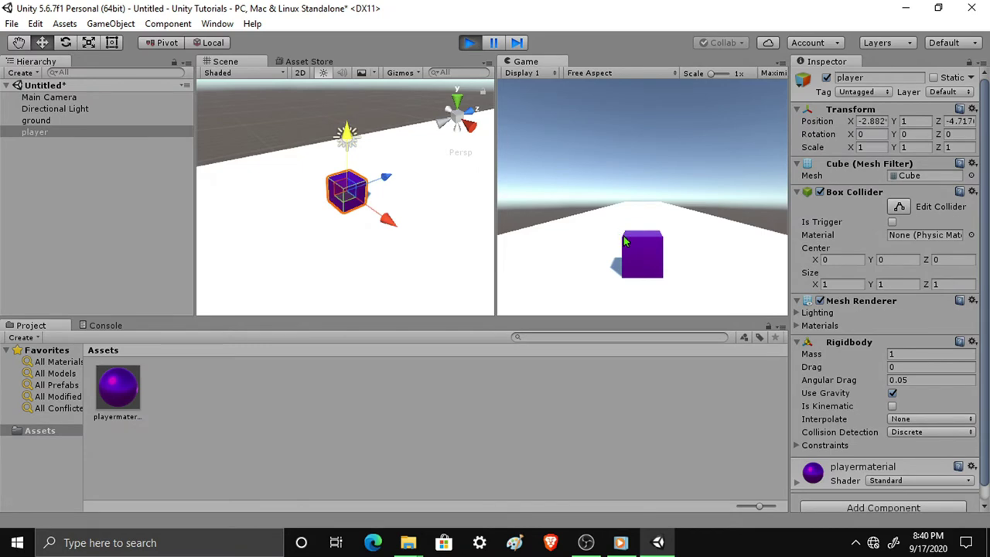
{"action": "key", "text": "ctrl+p"}
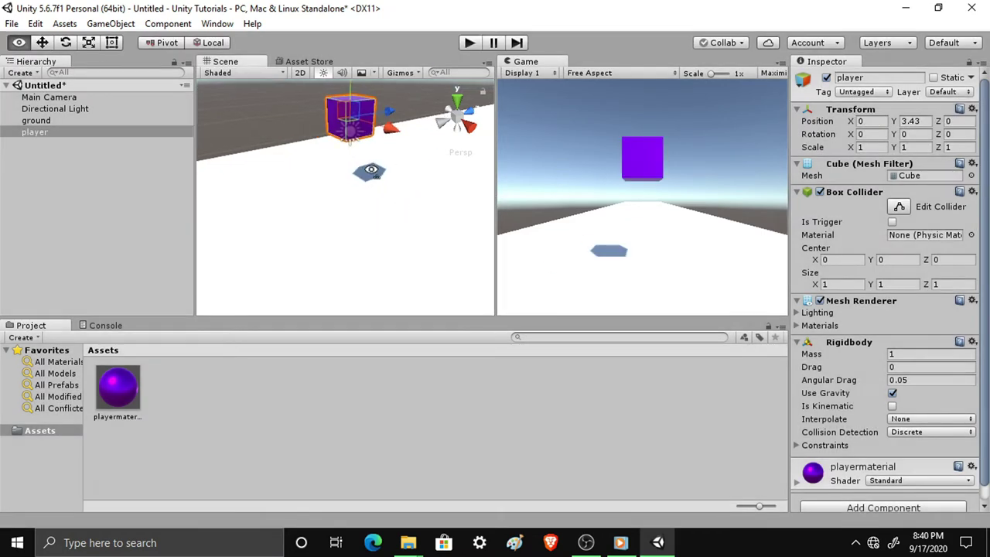
- Lower the player cube, then lift it to Y 2.061 above the ground
{"action": "left_click_drag", "start_coordinate": [357, 99], "coordinate": [356, 145]}
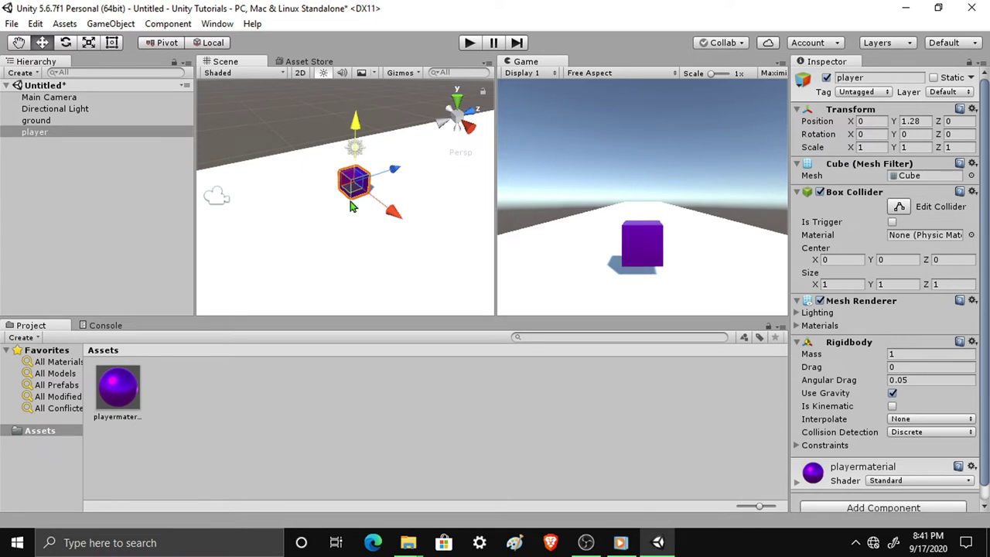
{"action": "scroll", "coordinate": [347, 181], "scroll_direction": "up", "scroll_amount": 5}
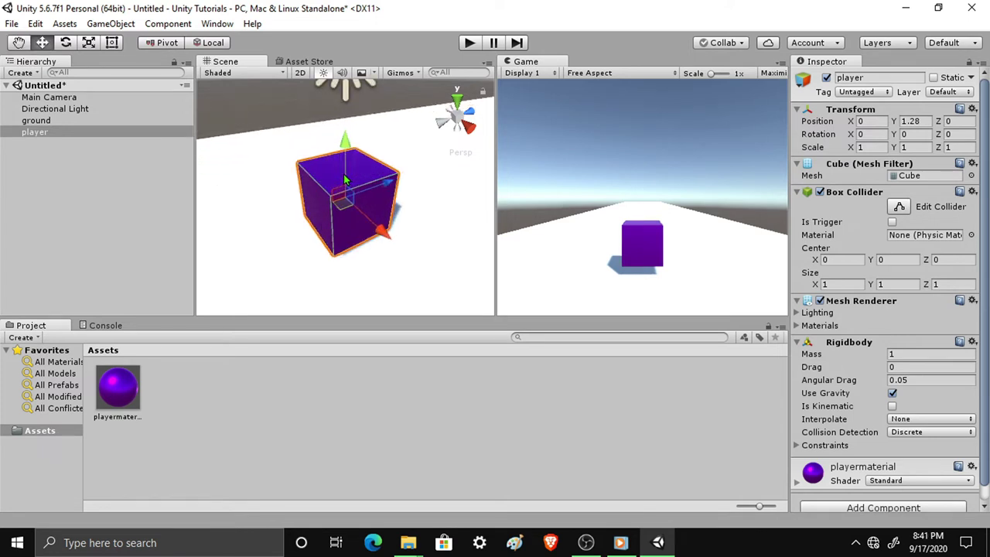
{"action": "left_click_drag", "start_coordinate": [346, 151], "coordinate": [350, 100]}
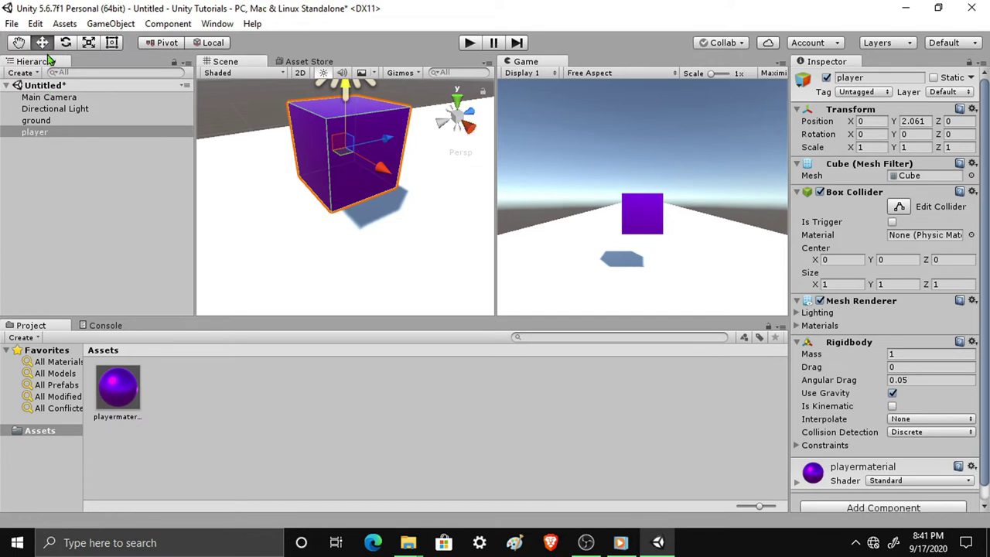
- Try a small X move and a 2.55 X stretch on the cube, undoing both
{"action": "left_click_drag", "start_coordinate": [384, 169], "coordinate": [391, 173]}
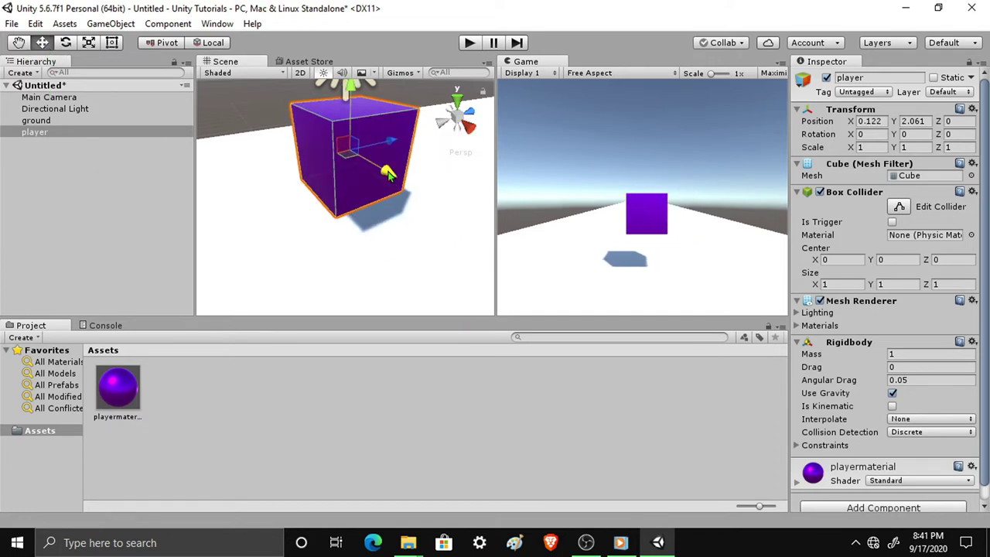
{"action": "key", "text": "ctrl+z"}
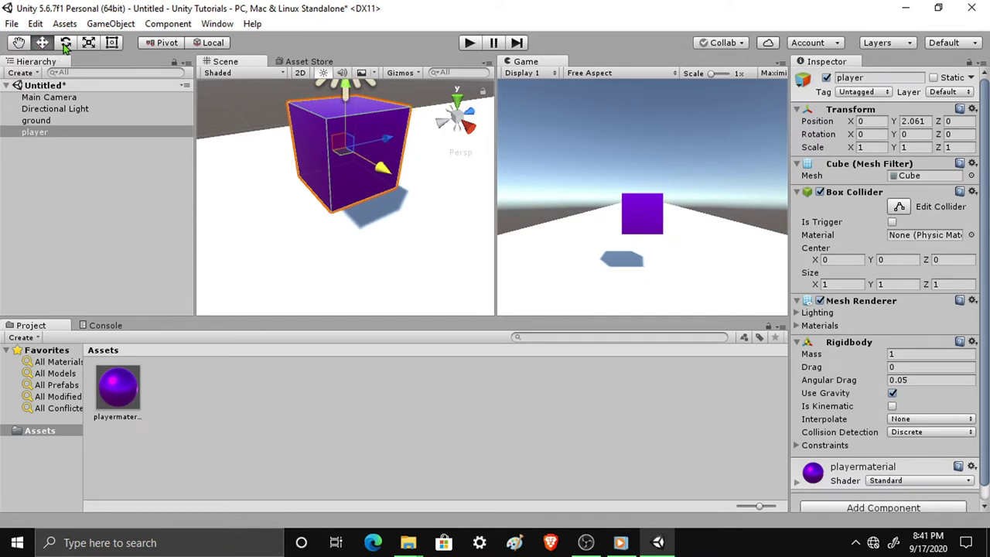
{"action": "left_click", "coordinate": [66, 44]}
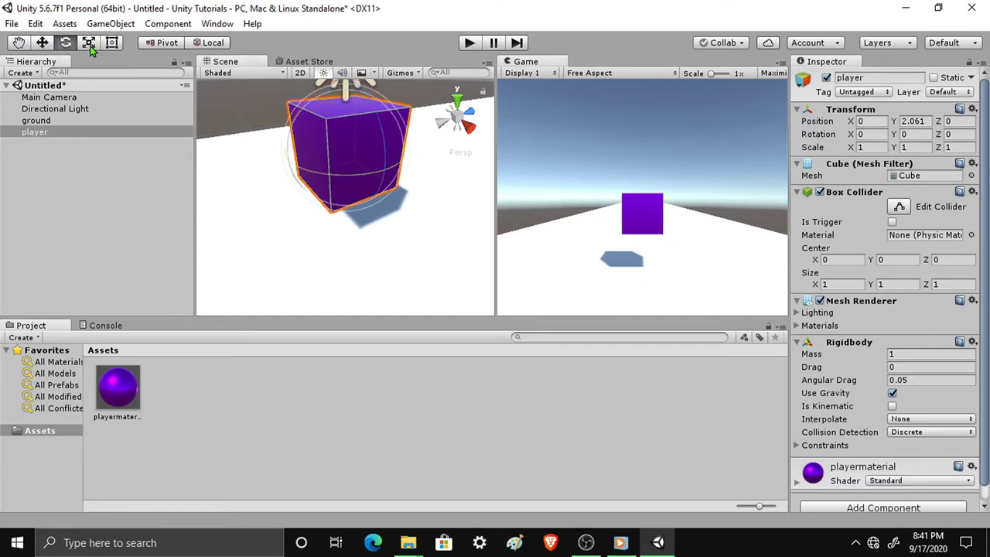
{"action": "left_click", "coordinate": [90, 44]}
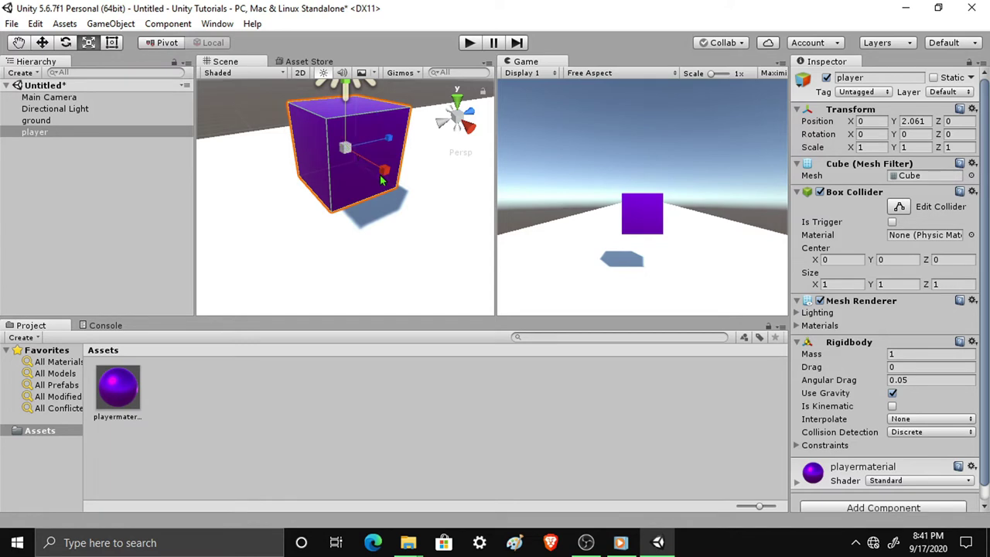
{"action": "left_click_drag", "start_coordinate": [401, 184], "coordinate": [416, 197]}
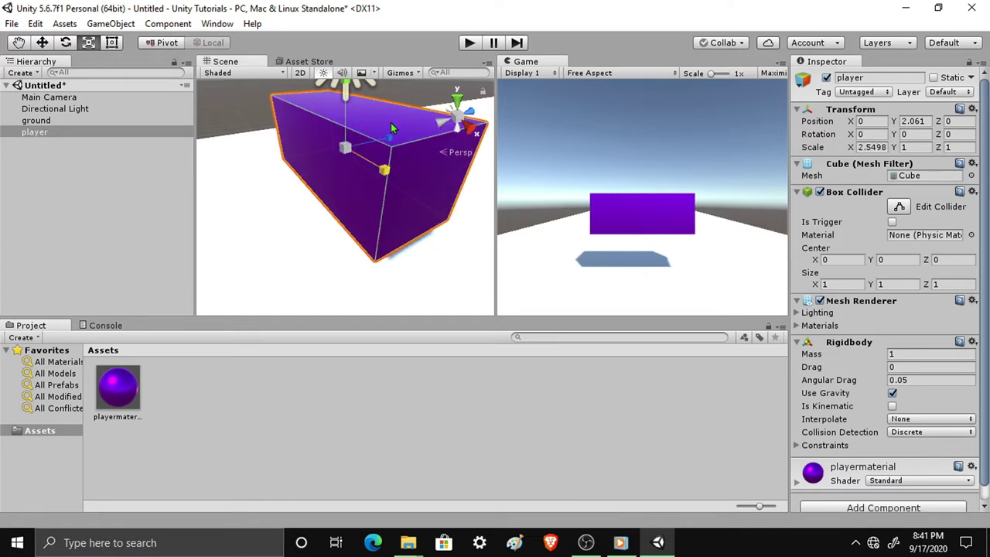
{"action": "key", "text": "ctrl+z"}
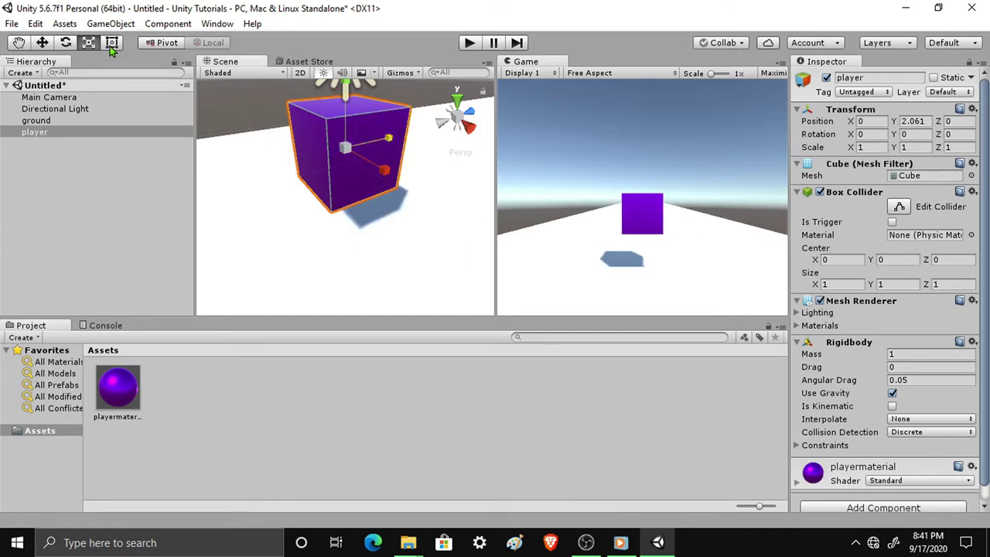
- Flatten the cube with the Rect tool, then undo back to a 1×1×1 cube at Y 1.67
{"action": "left_click", "coordinate": [112, 44]}
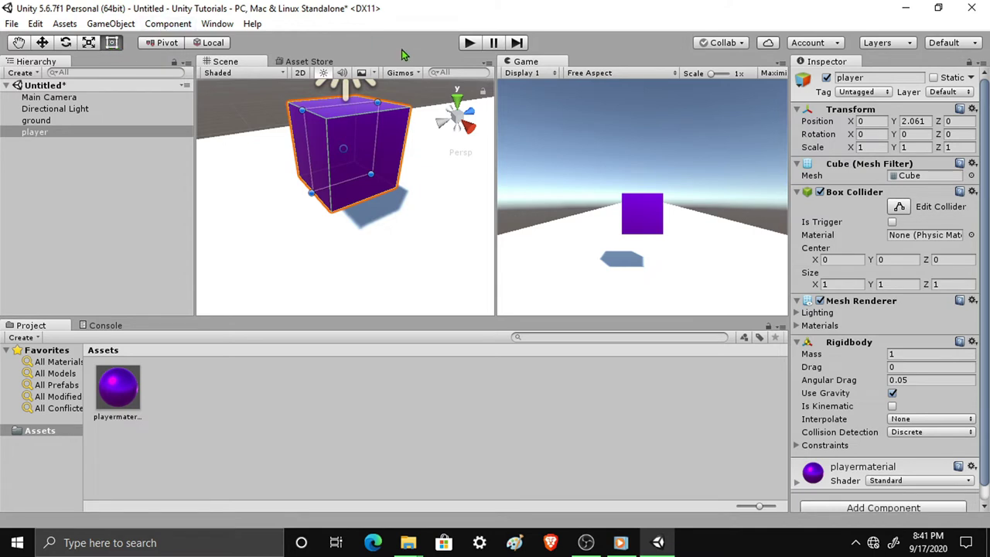
{"action": "mouse_move", "coordinate": [306, 109]}
{"action": "left_mouse_down"}
{"action": "mouse_move", "coordinate": [341, 172]}
{"action": "mouse_move", "coordinate": [296, 161]}
{"action": "left_mouse_up"}
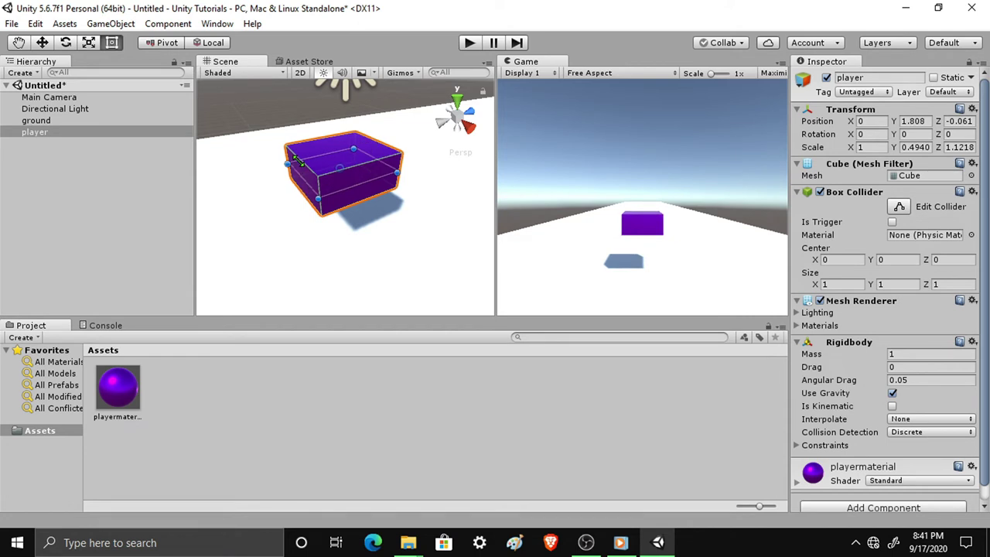
{"action": "key", "text": "ctrl+z"}
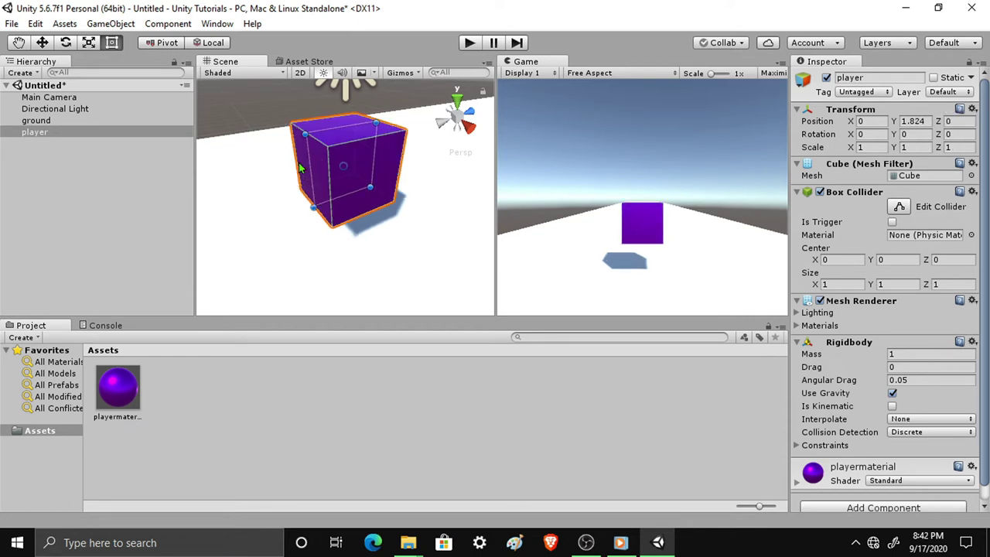
{"action": "key", "text": "ctrl+z"}
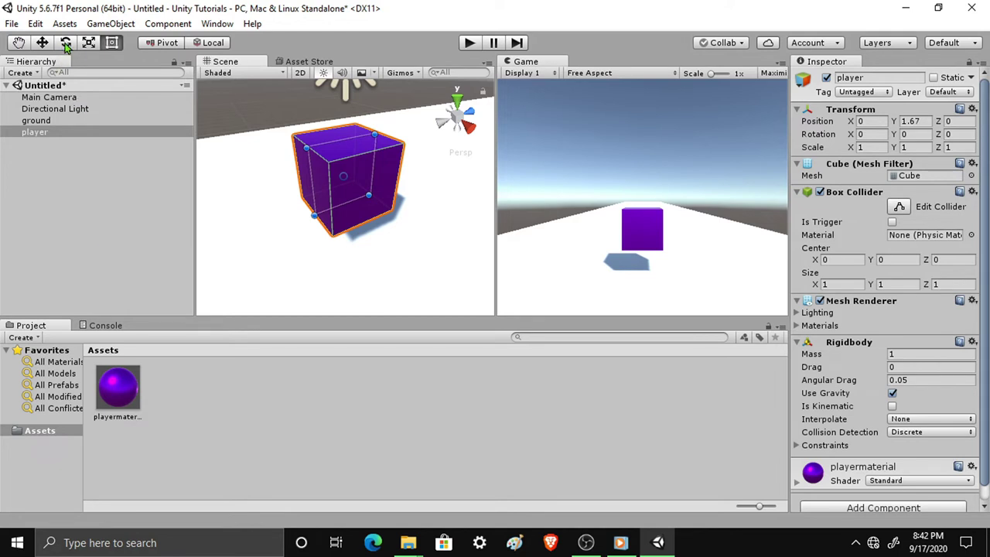
- Rotate the player cube to about X -39.5° and Z -115°, then zoom out to view it
{"action": "left_click", "coordinate": [66, 42]}
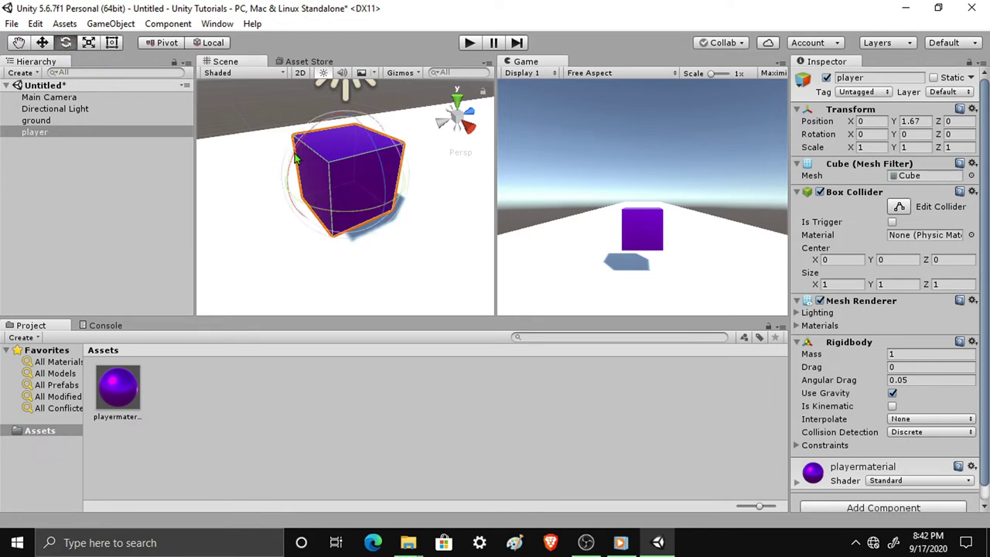
{"action": "mouse_move", "coordinate": [293, 155]}
{"action": "left_mouse_down"}
{"action": "mouse_move", "coordinate": [283, 179]}
{"action": "mouse_move", "coordinate": [285, 235]}
{"action": "left_mouse_up"}
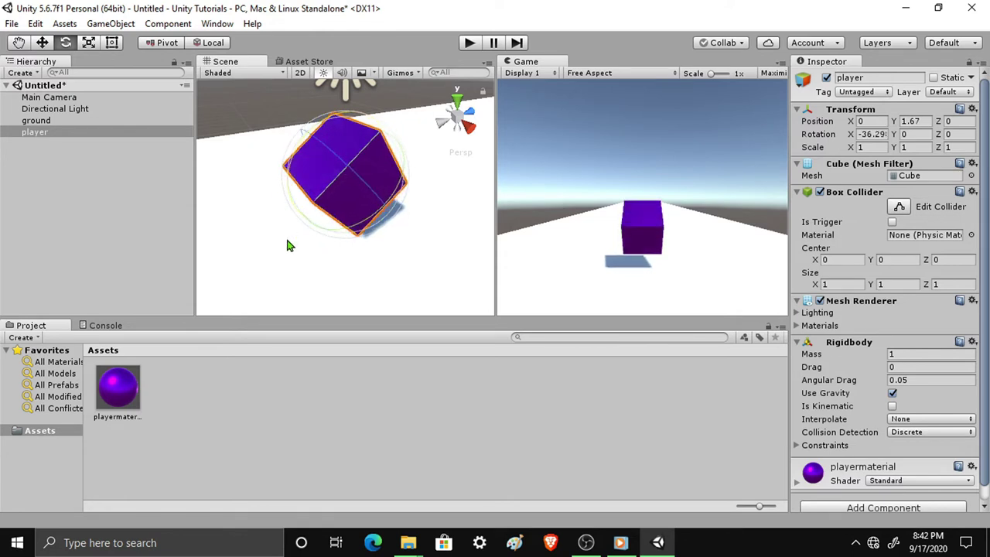
{"action": "mouse_move", "coordinate": [331, 149]}
{"action": "left_mouse_down"}
{"action": "mouse_move", "coordinate": [357, 174]}
{"action": "mouse_move", "coordinate": [331, 150]}
{"action": "mouse_move", "coordinate": [338, 147]}
{"action": "left_mouse_up"}
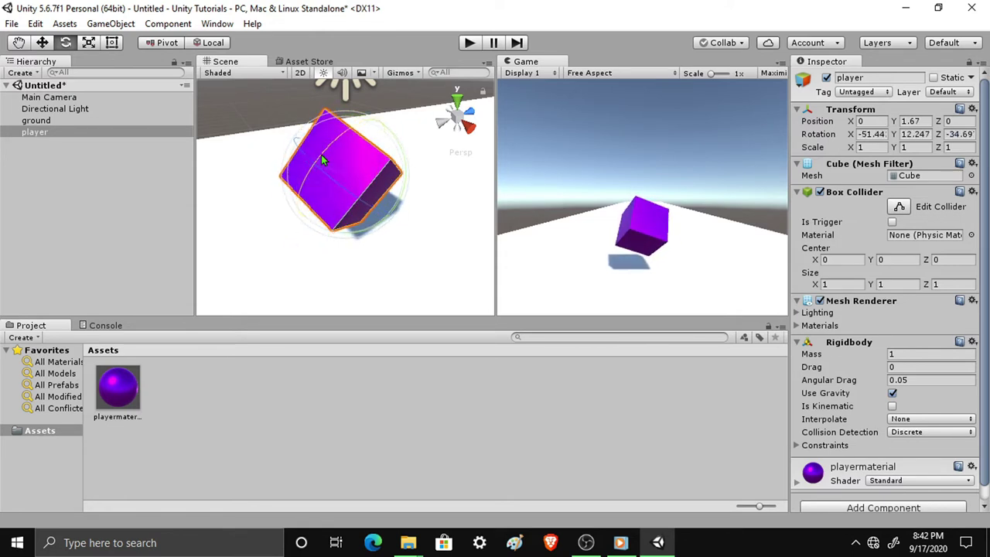
{"action": "left_click", "coordinate": [42, 42]}
{"action": "left_click", "coordinate": [67, 43]}
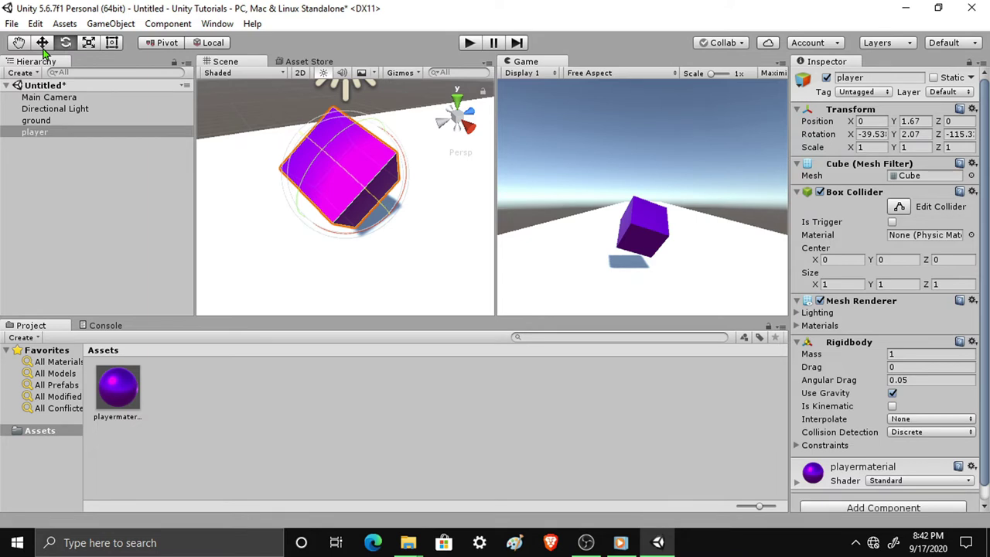
{"action": "left_click", "coordinate": [18, 44]}
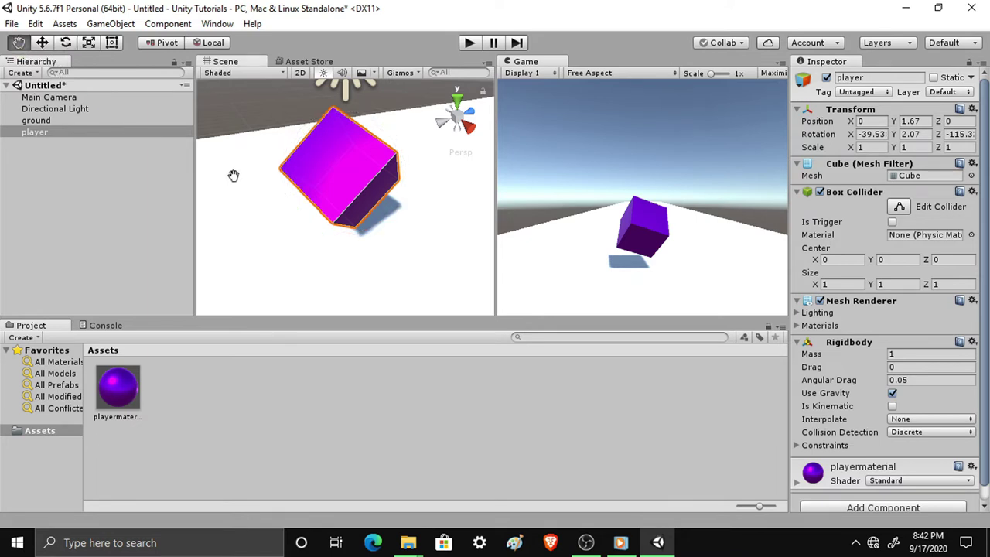
{"action": "mouse_move", "coordinate": [233, 176]}
{"action": "left_mouse_down", "text": "alt"}
{"action": "mouse_move", "coordinate": [349, 225]}
{"action": "mouse_move", "coordinate": [310, 179]}
{"action": "mouse_move", "coordinate": [261, 150]}
{"action": "mouse_move", "coordinate": [247, 159]}
{"action": "left_mouse_up", "text": "alt"}
{"action": "scroll", "coordinate": [212, 167], "scroll_direction": "down", "scroll_amount": 3}
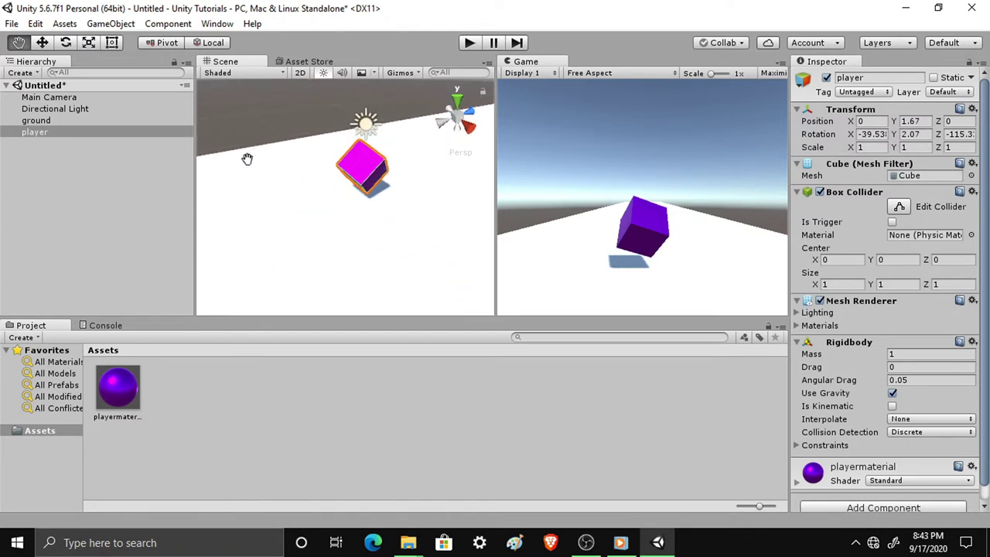
- Spin the player cube further about its Z axis with the Rotate tool
{"action": "key", "text": "w"}
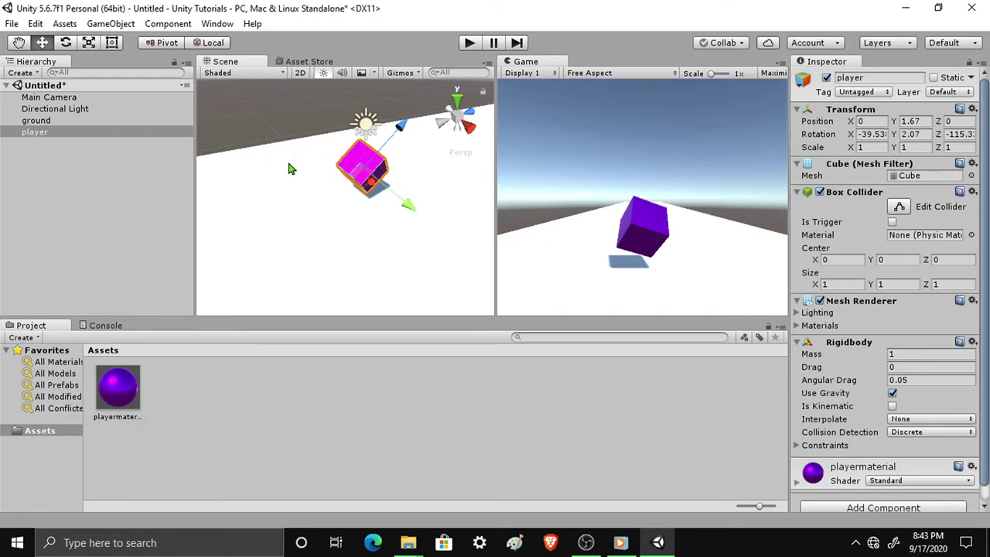
{"action": "key", "text": "e"}
{"action": "left_click_drag", "start_coordinate": [374, 164], "coordinate": [417, 180]}
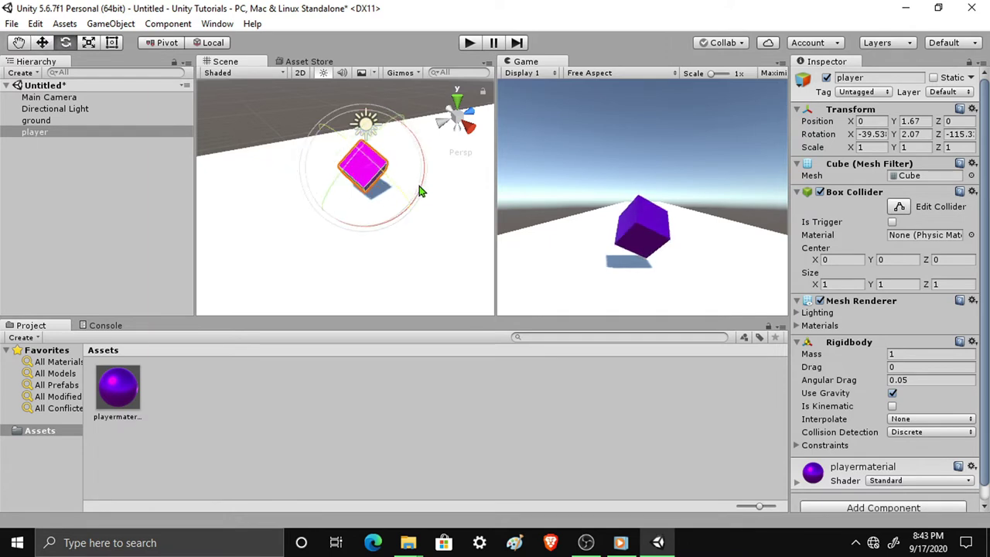
- Cycle through the Q/W/E/R/T transform tools, then tilt the cube to about X -48.93, Y 17.27, Z -152.8
{"action": "key", "text": "r"}
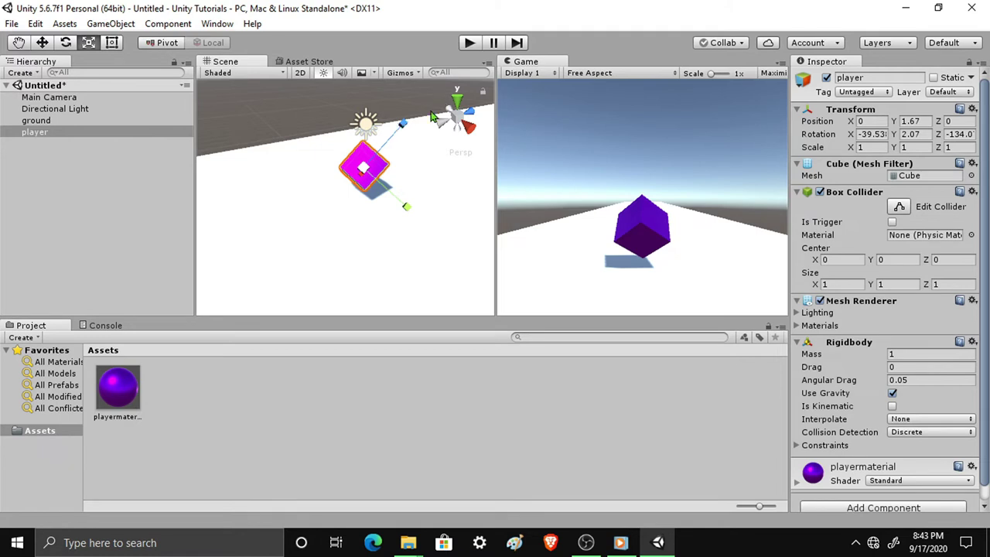
{"action": "key", "text": "t"}
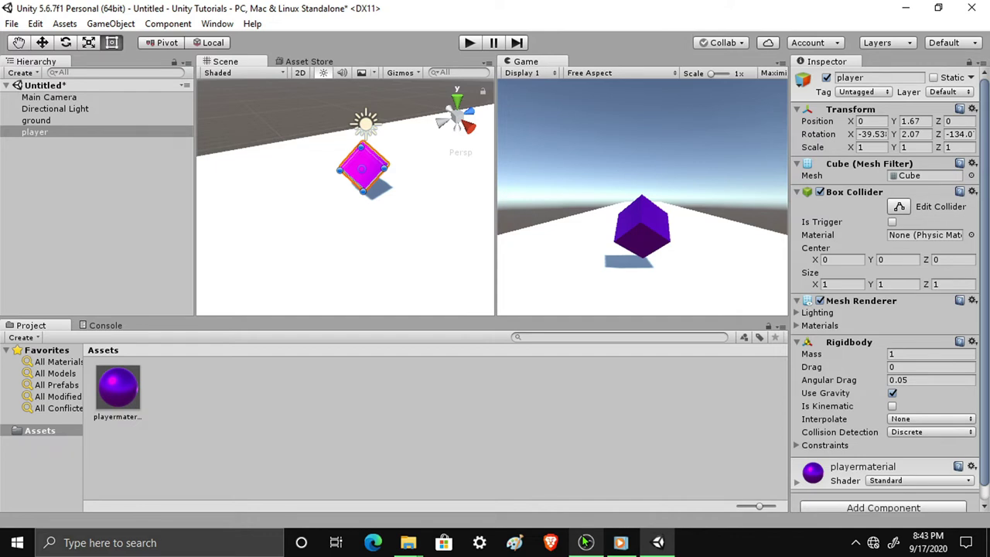
{"action": "key", "text": "q"}
{"action": "key", "text": "w"}
{"action": "key", "text": "e"}
{"action": "key", "text": "r"}
{"action": "key", "text": "t"}
{"action": "key", "text": "q"}
{"action": "key", "text": "w"}
{"action": "key", "text": "e"}
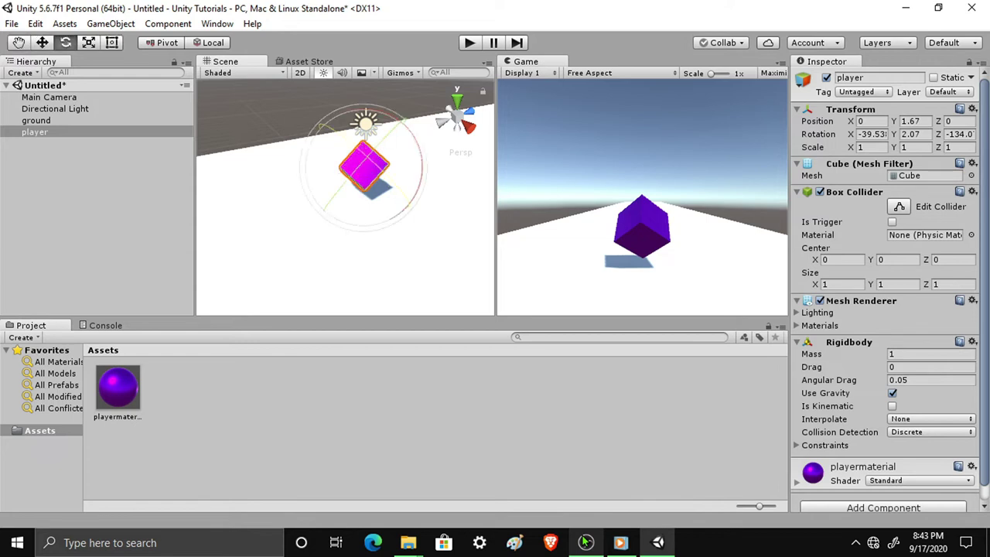
{"action": "key", "text": "r"}
{"action": "key", "text": "t"}
{"action": "key", "text": "w"}
{"action": "key", "text": "e"}
{"action": "key", "text": "r"}
{"action": "key", "text": "t"}
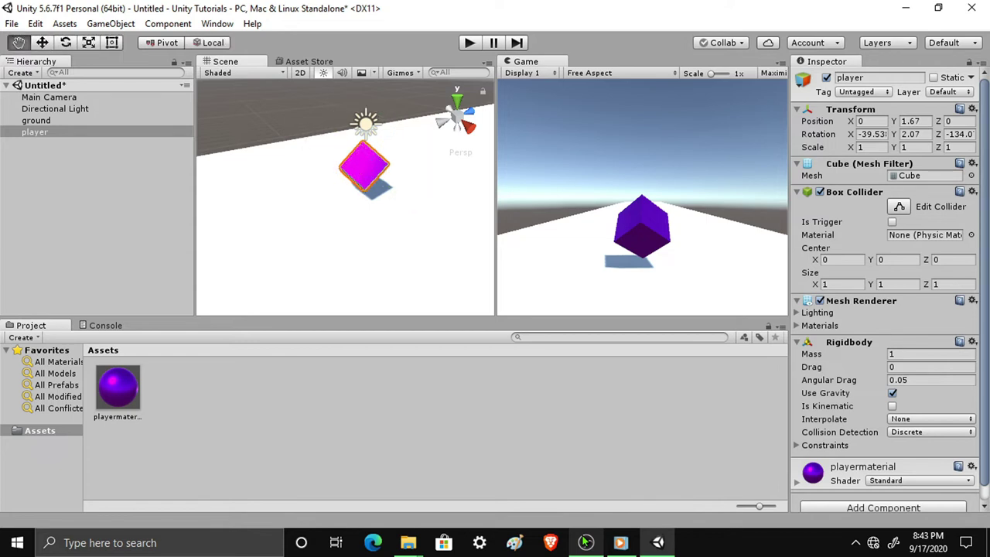
{"action": "key", "text": "q"}
{"action": "key", "text": "w"}
{"action": "key", "text": "e"}
{"action": "key", "text": "q"}
{"action": "key", "text": "w"}
{"action": "key", "text": "e"}
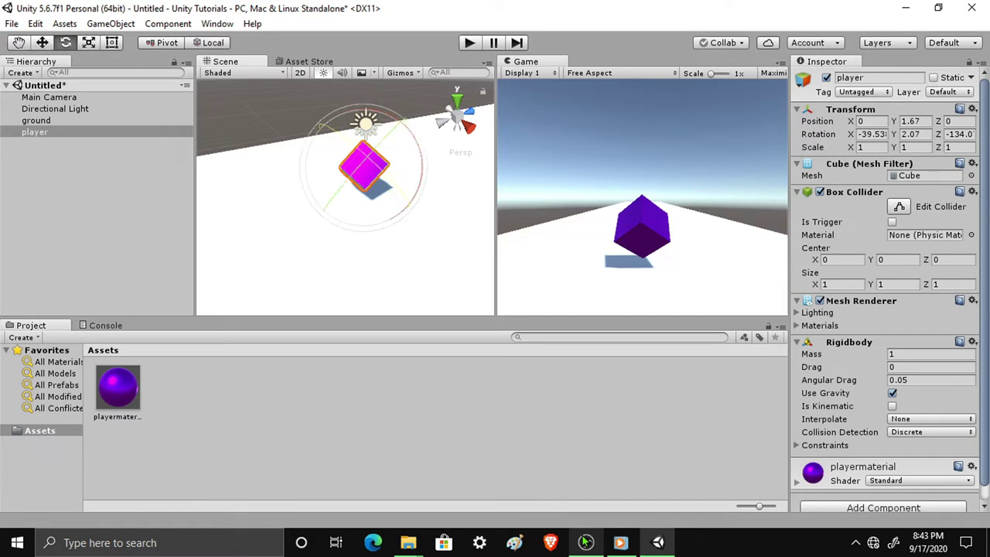
{"action": "key", "text": "r"}
{"action": "key", "text": "w"}
{"action": "key", "text": "q"}
{"action": "key", "text": "e"}
{"action": "key", "text": "q"}
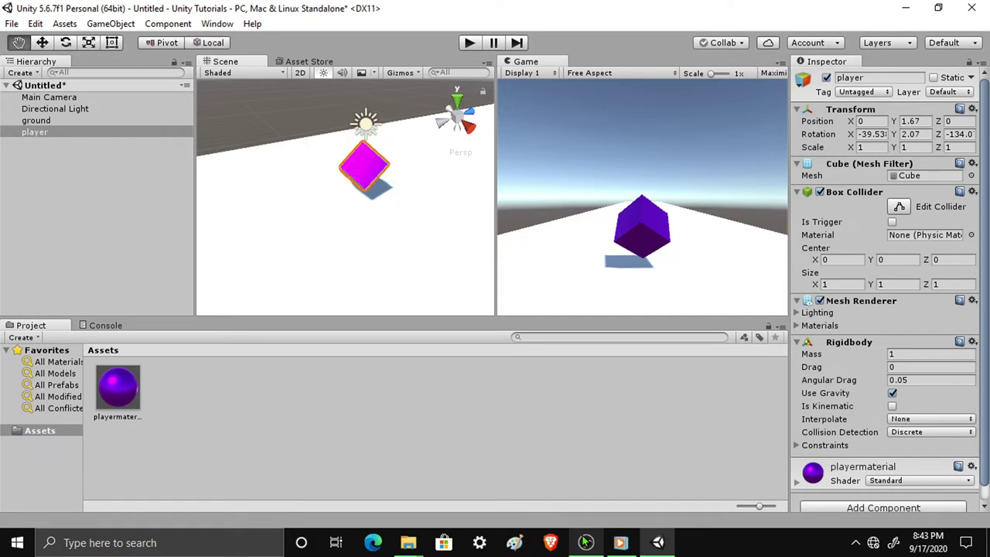
{"action": "key", "text": "e"}
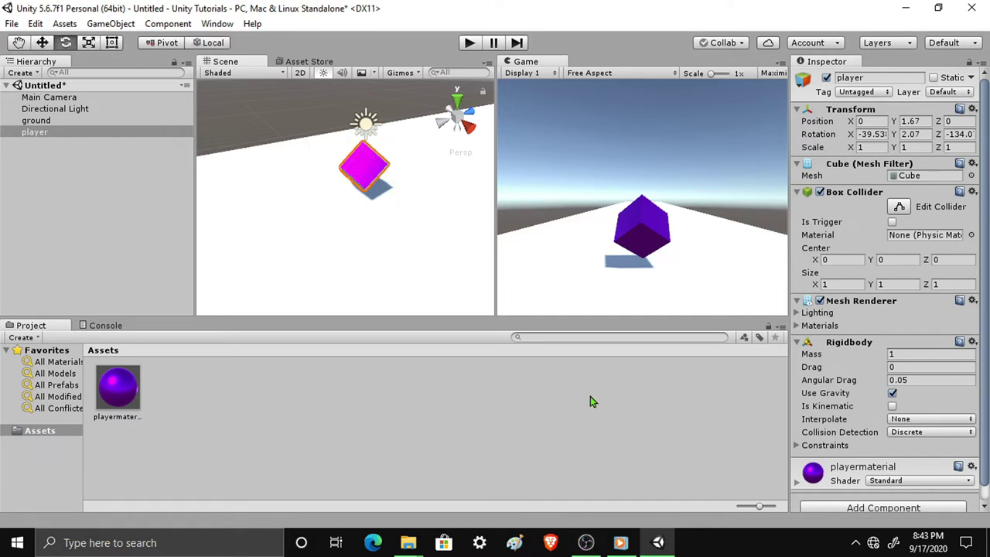
{"action": "mouse_move", "coordinate": [369, 154]}
{"action": "left_mouse_down"}
{"action": "mouse_move", "coordinate": [379, 174]}
{"action": "mouse_move", "coordinate": [318, 120]}
{"action": "mouse_move", "coordinate": [308, 134]}
{"action": "mouse_move", "coordinate": [329, 166]}
{"action": "left_mouse_up"}
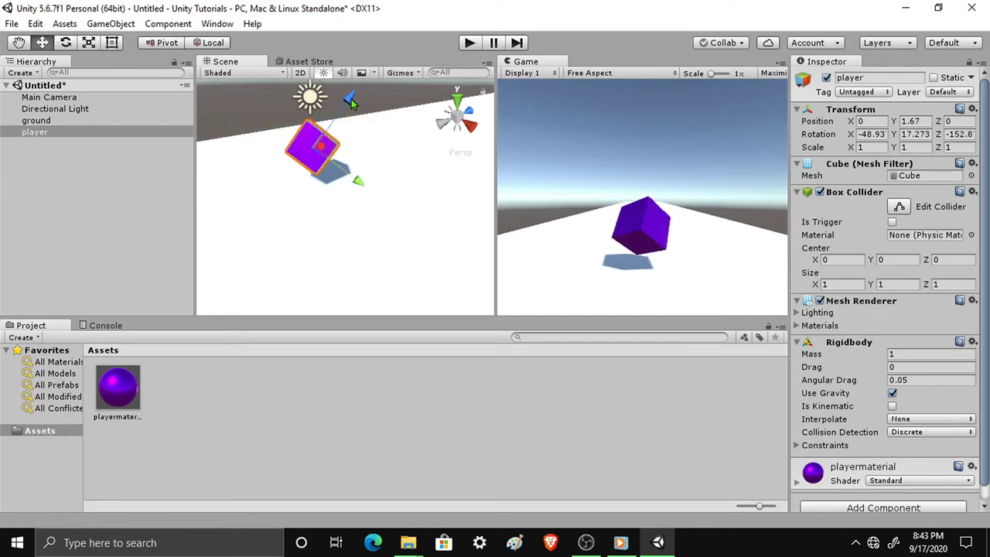
- Raise the cube using Global move handles and test-play the scene to watch it fall
{"action": "key", "text": "w"}
{"action": "left_click", "coordinate": [215, 43]}
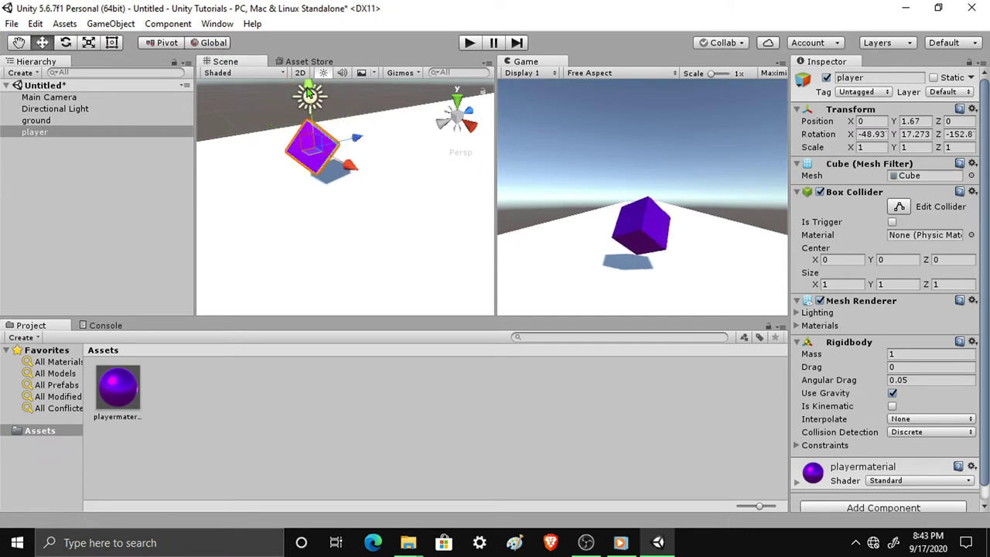
{"action": "left_click_drag", "start_coordinate": [309, 91], "coordinate": [311, 56]}
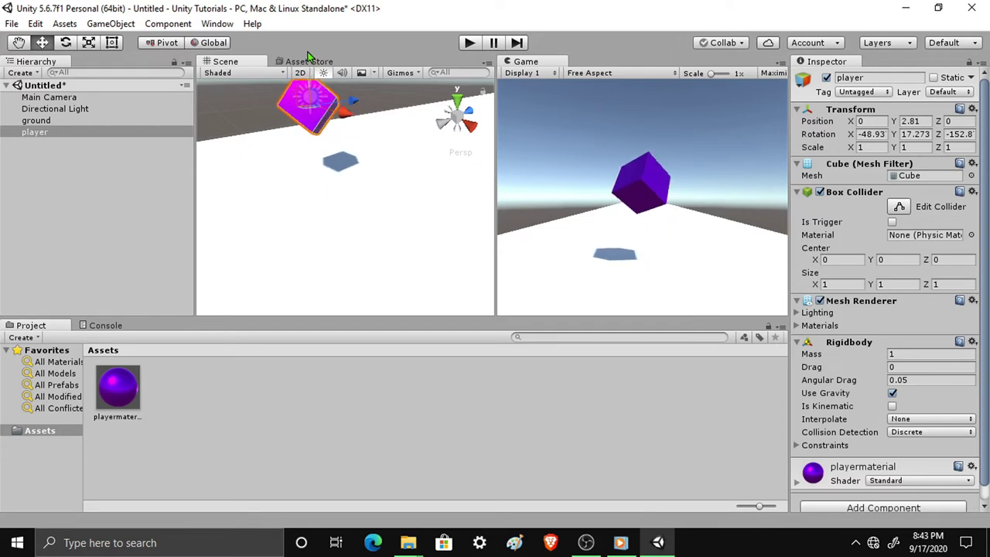
{"action": "left_click_drag", "start_coordinate": [307, 124], "coordinate": [340, 116], "text": "alt"}
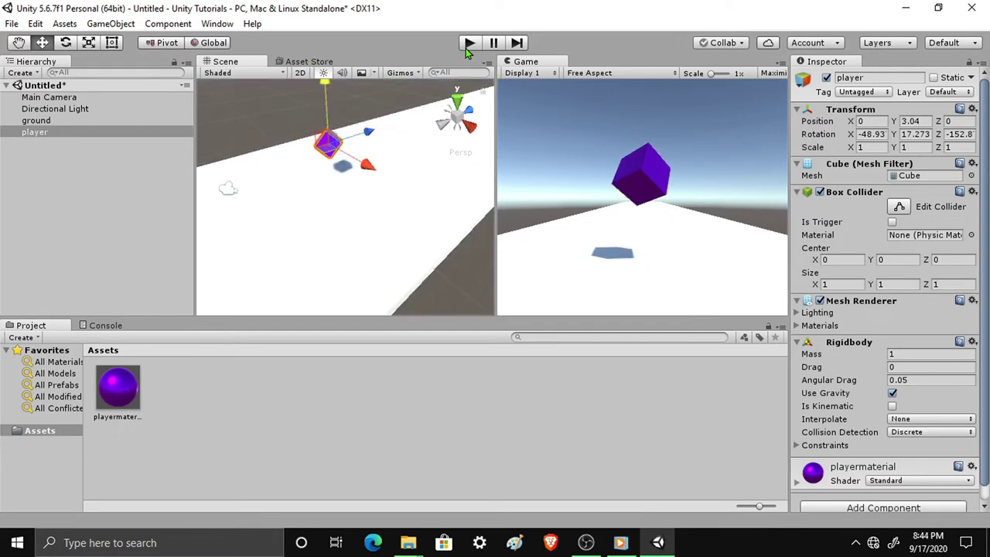
{"action": "left_click", "coordinate": [468, 45]}
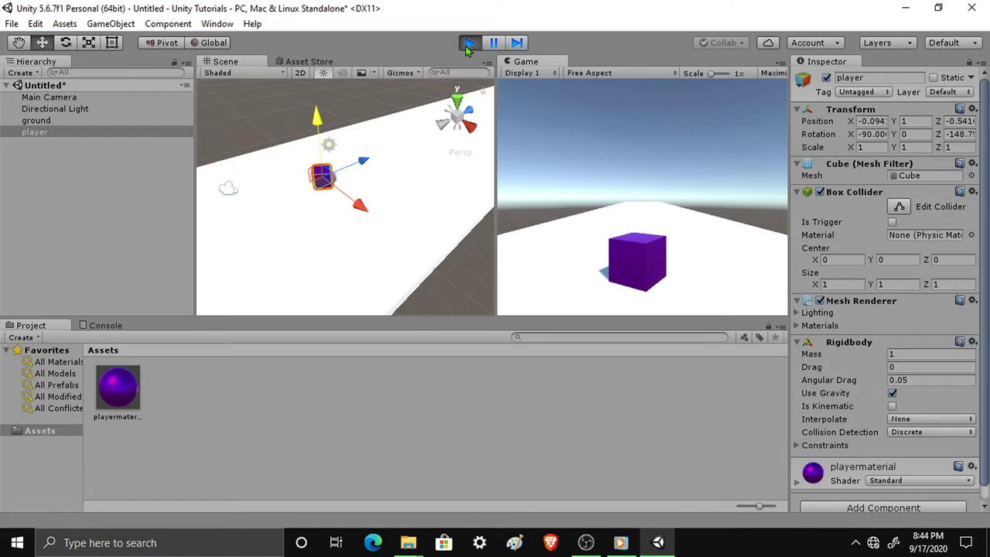
{"action": "left_click", "coordinate": [467, 44]}
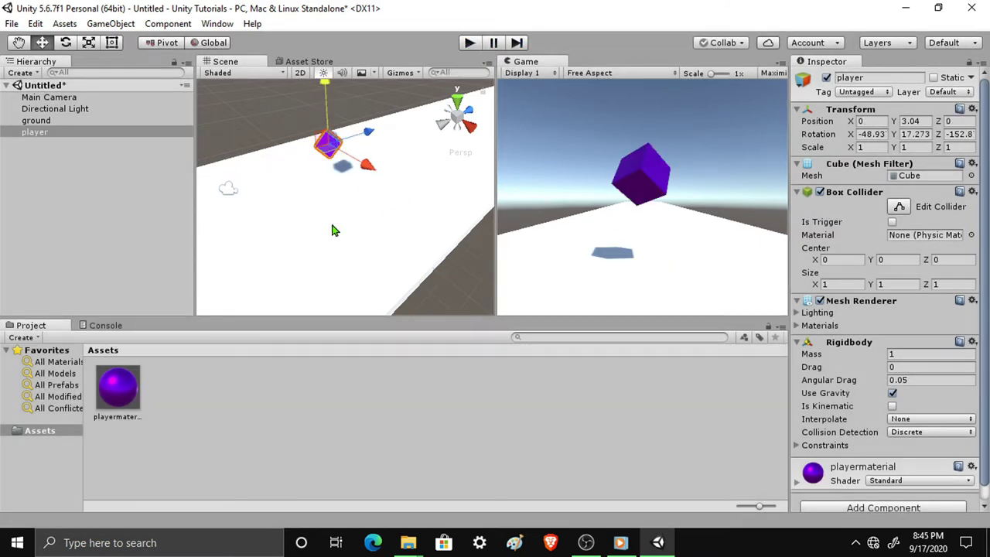
- Undo the cube back to rotation 0 and settle it at Y 1.17
{"action": "key", "text": "ctrl+z"}
{"action": "key", "text": "ctrl+z"}
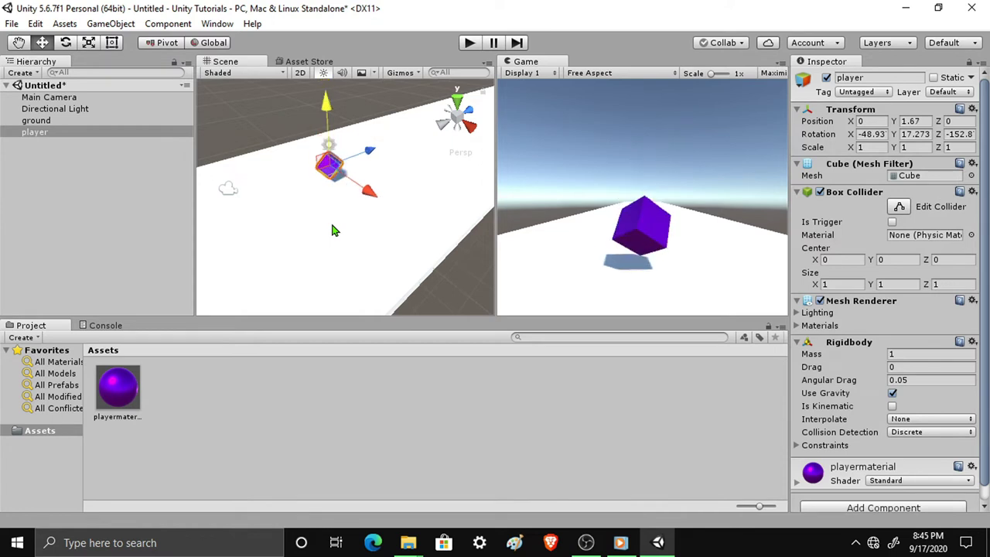
{"action": "key", "text": "ctrl+z"}
{"action": "key", "text": "ctrl+z"}
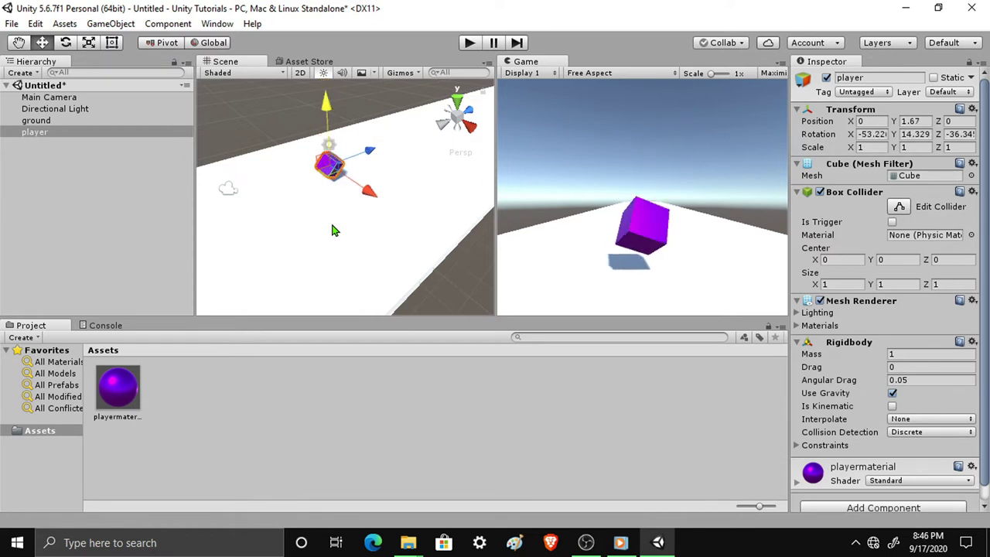
{"action": "key", "text": "ctrl+z"}
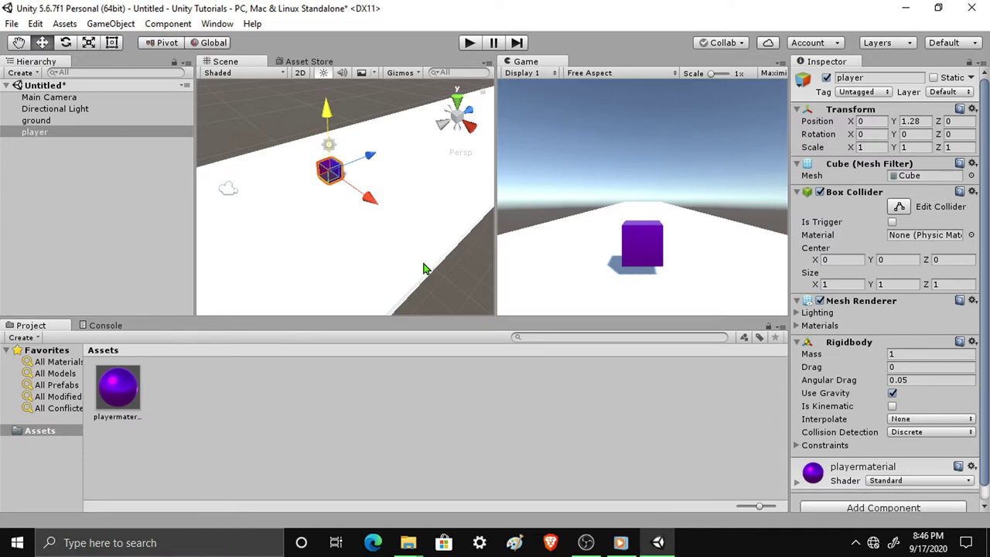
{"action": "key", "text": "ctrl+y"}
{"action": "key", "text": "ctrl+y"}
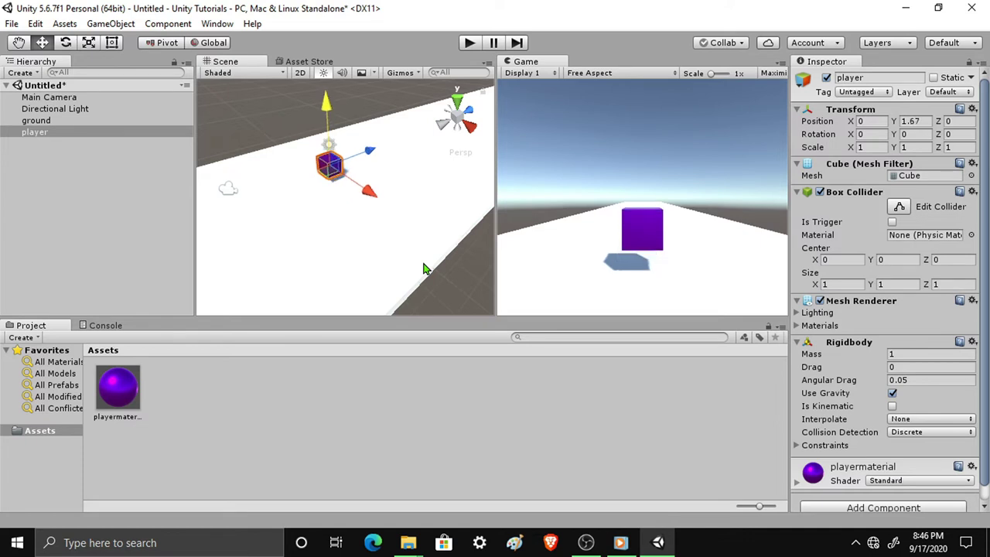
{"action": "key", "text": "ctrl+z"}
{"action": "left_click_drag", "start_coordinate": [328, 111], "coordinate": [328, 114]}
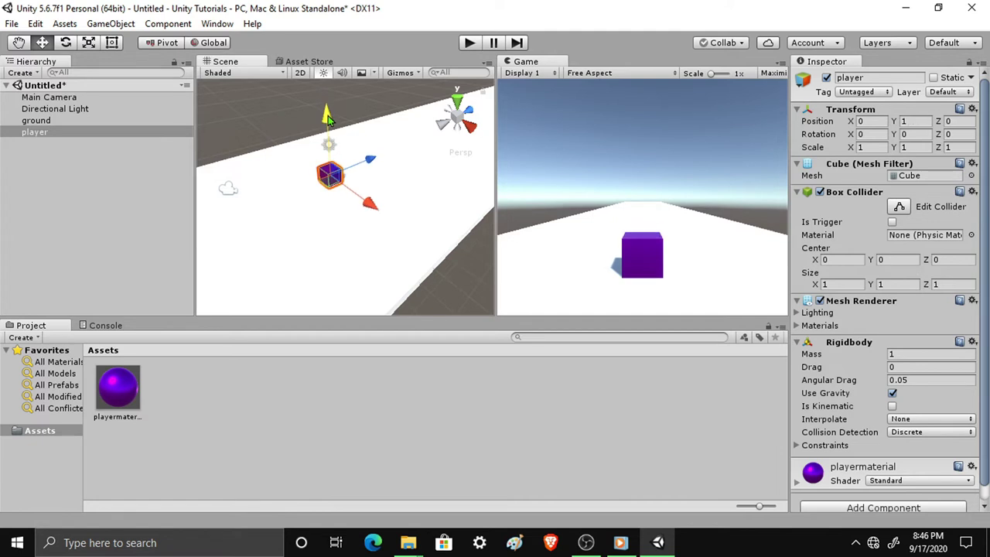
{"action": "key", "text": "ctrl+z"}
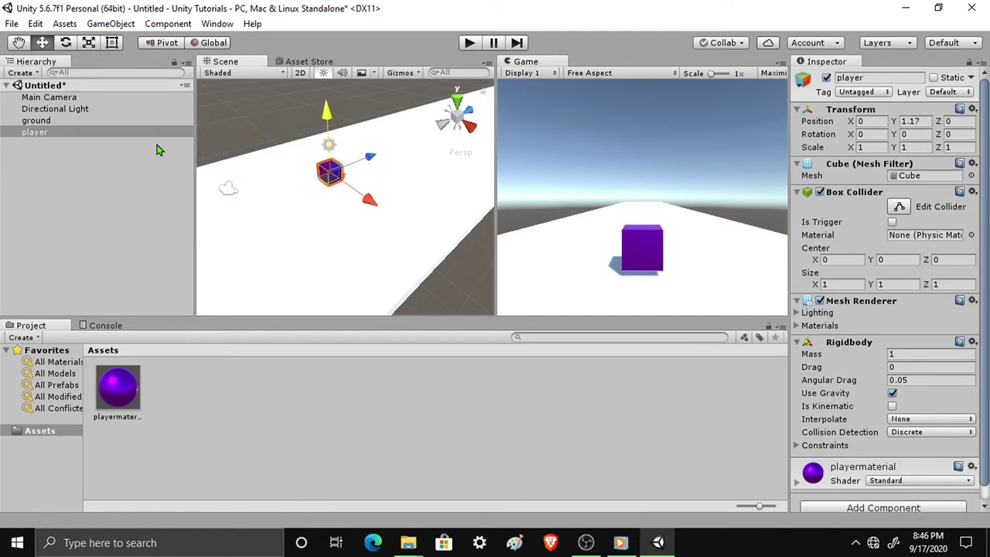
- Reselect the player cube and duplicate it as 'player (1)'
{"action": "left_click", "coordinate": [65, 154]}
{"action": "key", "text": "ctrl+z"}
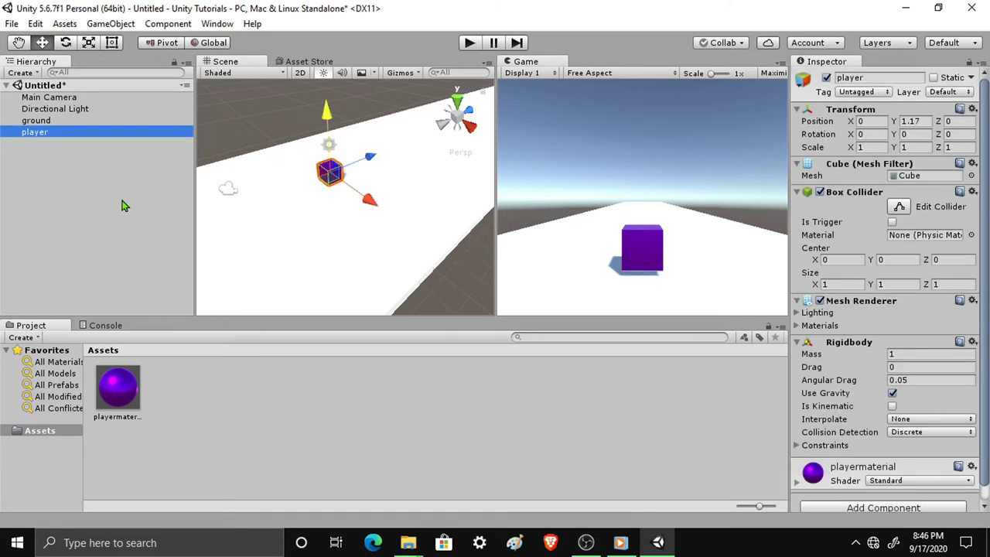
{"action": "key", "text": "ctrl+d"}
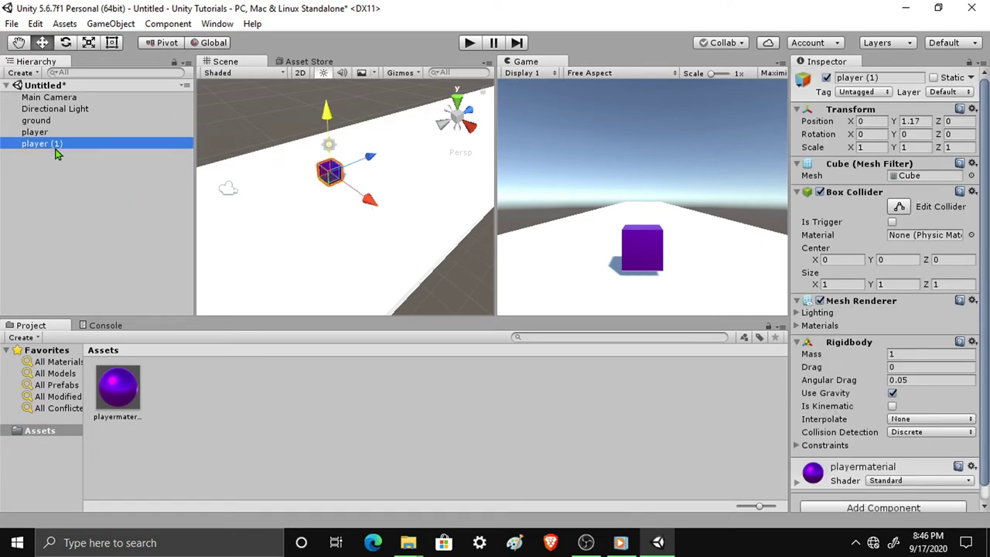
- Lift the player (1) duplicate above the original and nudge it sideways
{"action": "left_click", "coordinate": [99, 152]}
{"action": "left_click", "coordinate": [117, 148]}
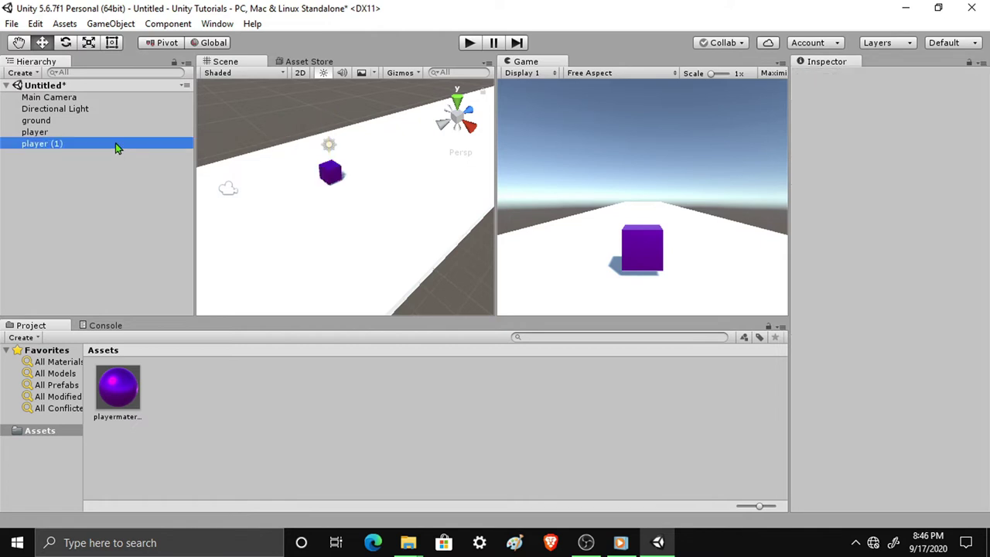
{"action": "left_click_drag", "start_coordinate": [330, 124], "coordinate": [329, 95]}
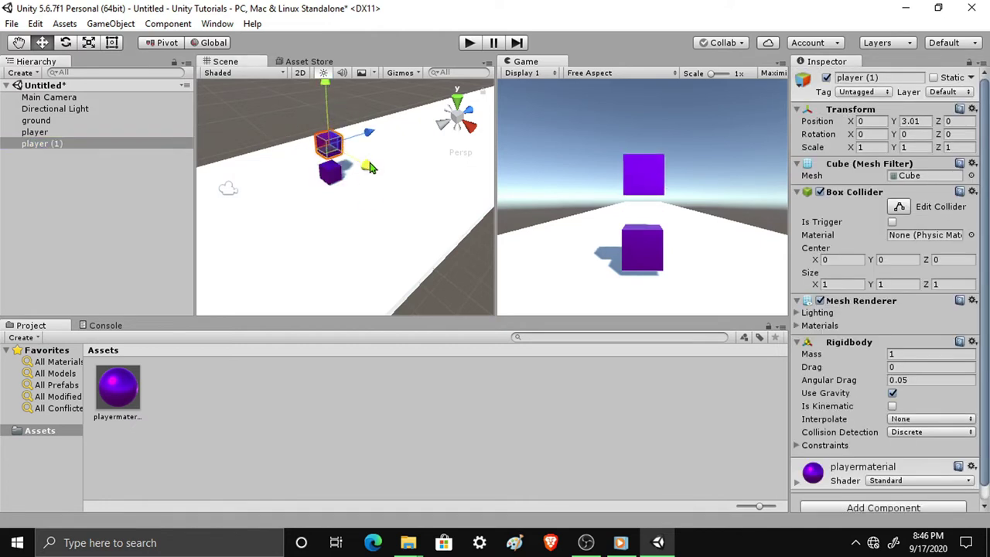
{"action": "left_click_drag", "start_coordinate": [320, 146], "coordinate": [322, 150]}
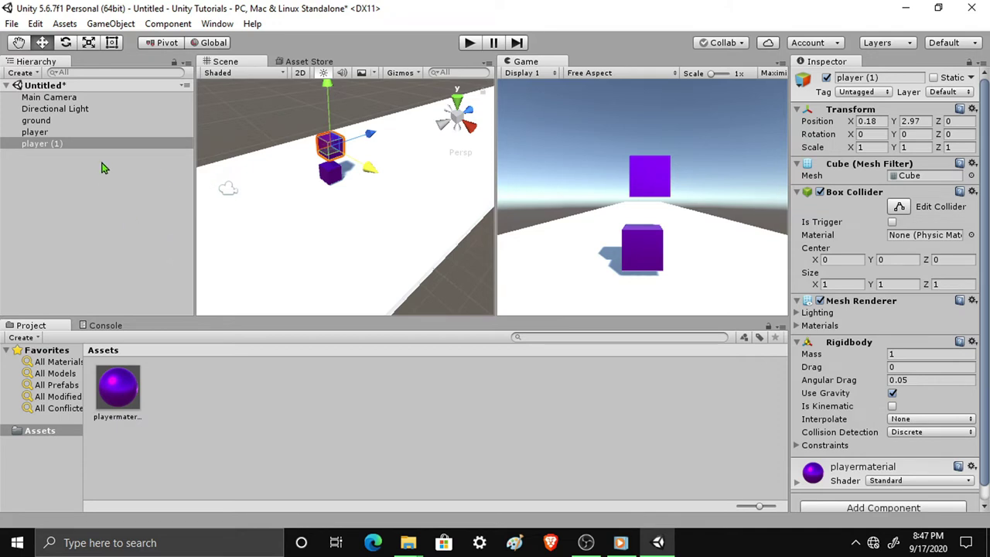
- Start renaming player (1) to 'hefue' but cancel, keeping the original name
{"action": "left_click", "coordinate": [54, 147]}
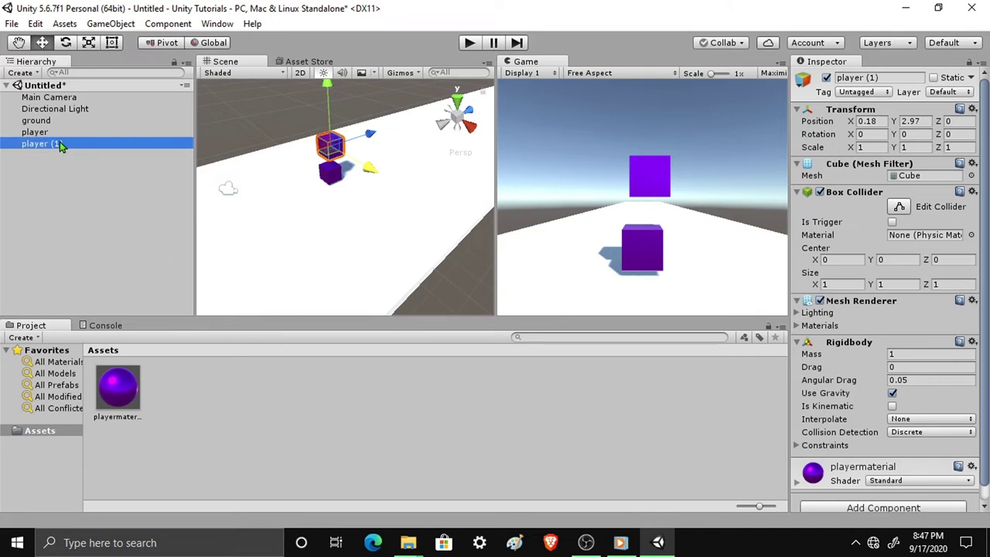
{"action": "left_click", "coordinate": [59, 143]}
{"action": "key", "text": "BackSpace"}
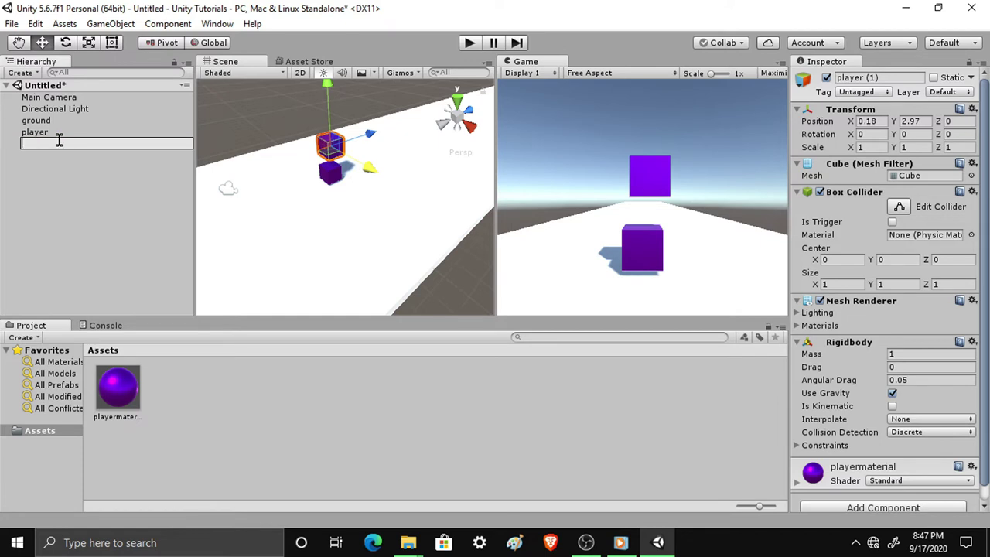
{"action": "type", "text": "hefue"}
{"action": "key", "text": "Escape"}
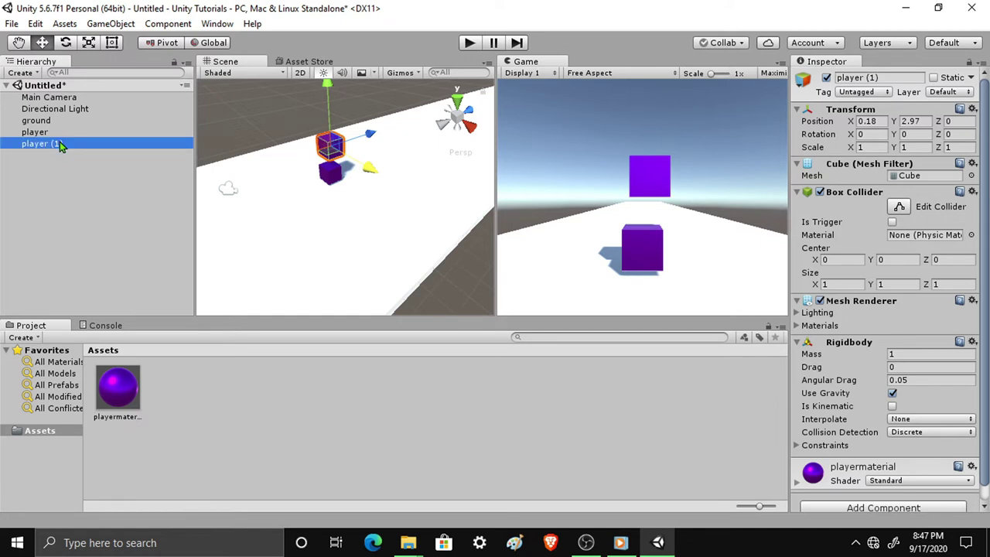
- Reselect the duplicate and place it at about X 0.69, Y 3.67
{"action": "left_click", "coordinate": [98, 195]}
{"action": "left_click", "coordinate": [334, 164]}
{"action": "left_click", "coordinate": [335, 164]}
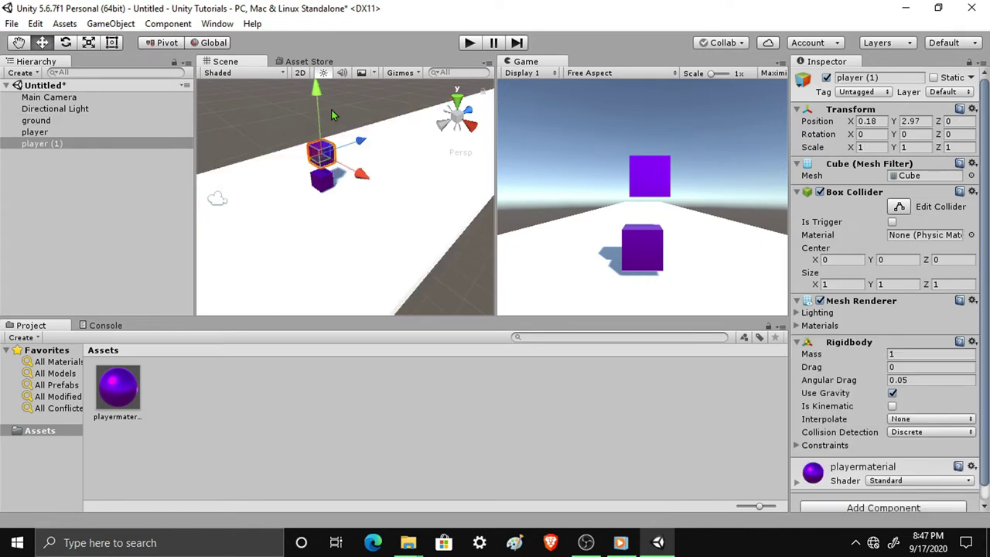
{"action": "left_click_drag", "start_coordinate": [322, 98], "coordinate": [320, 85]}
{"action": "mouse_move", "coordinate": [352, 157]}
{"action": "left_mouse_down"}
{"action": "mouse_move", "coordinate": [339, 158]}
{"action": "mouse_move", "coordinate": [349, 154]}
{"action": "left_mouse_up"}
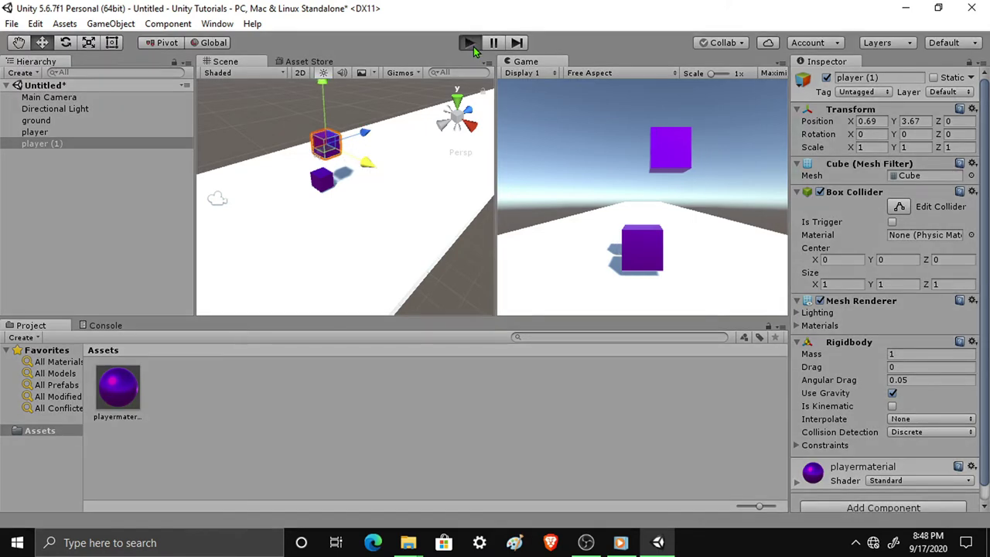
{"action": "left_click", "coordinate": [474, 46]}
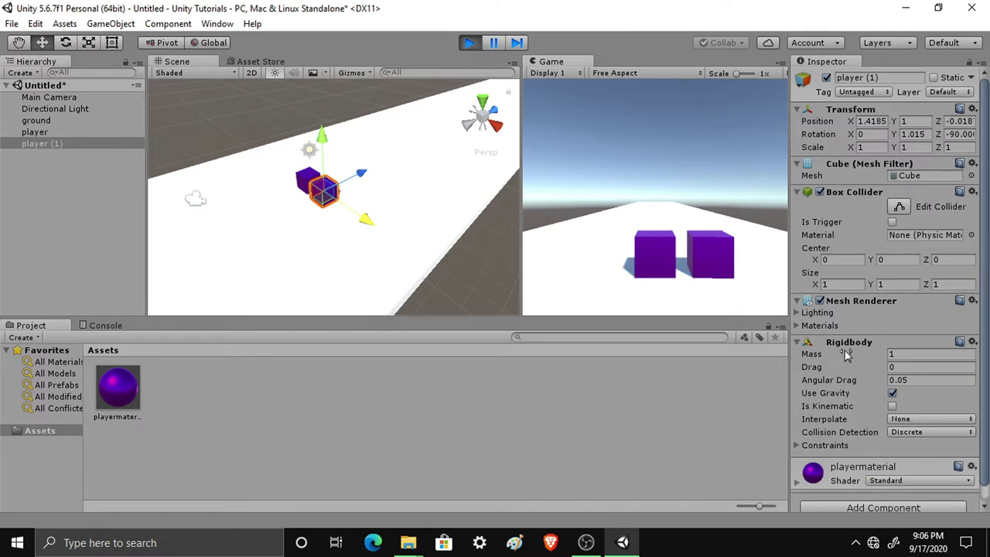
{"action": "left_click", "coordinate": [469, 43]}
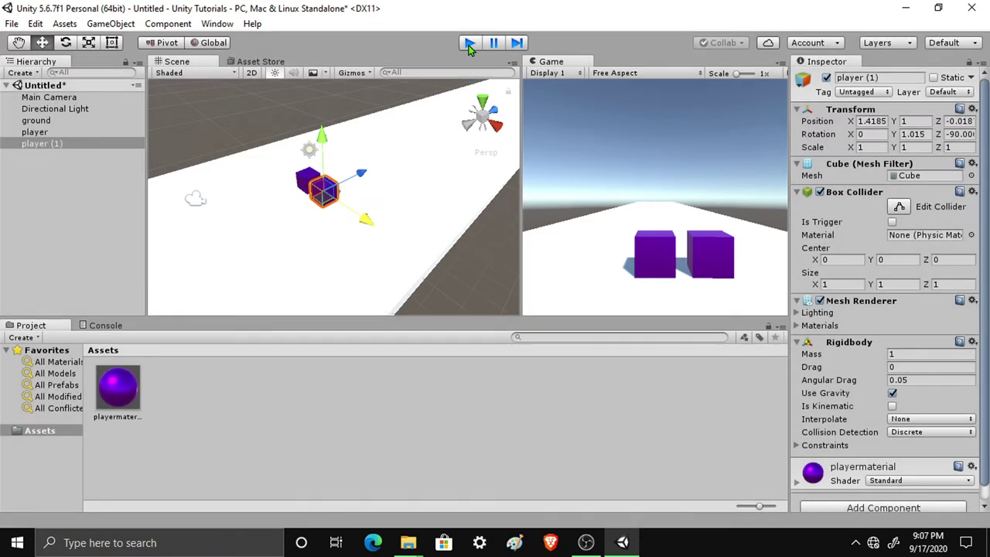
{"action": "left_click", "coordinate": [37, 133]}
{"action": "left_click", "coordinate": [58, 256]}
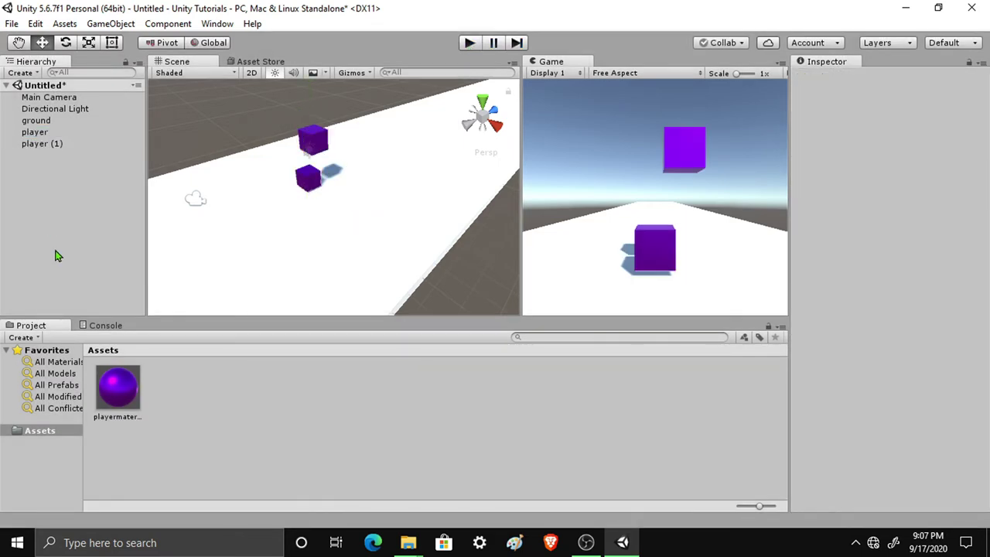
{"action": "left_click", "coordinate": [45, 134]}
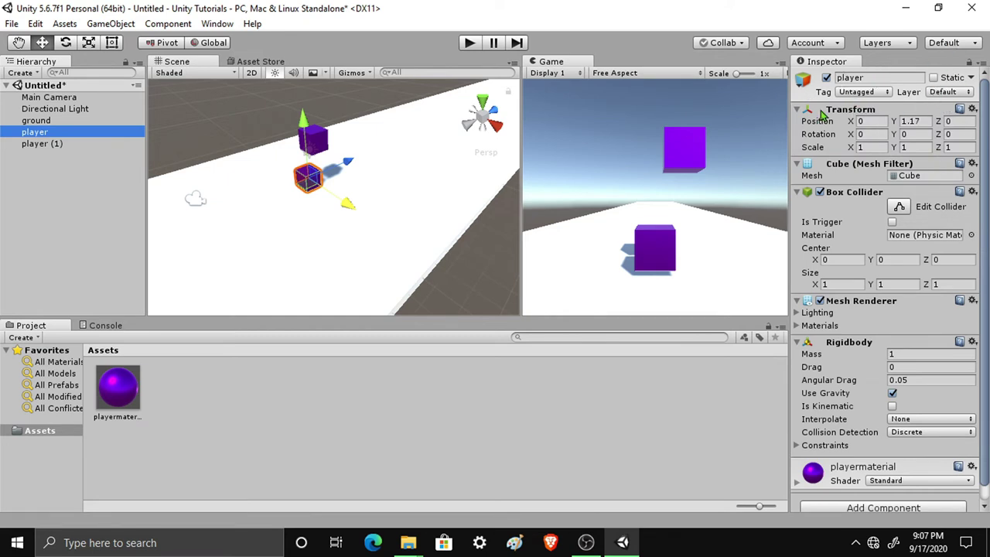
- Shift the player's Position X, widen its X scale and set Scale Z to 1.27
{"action": "left_click", "coordinate": [821, 113]}
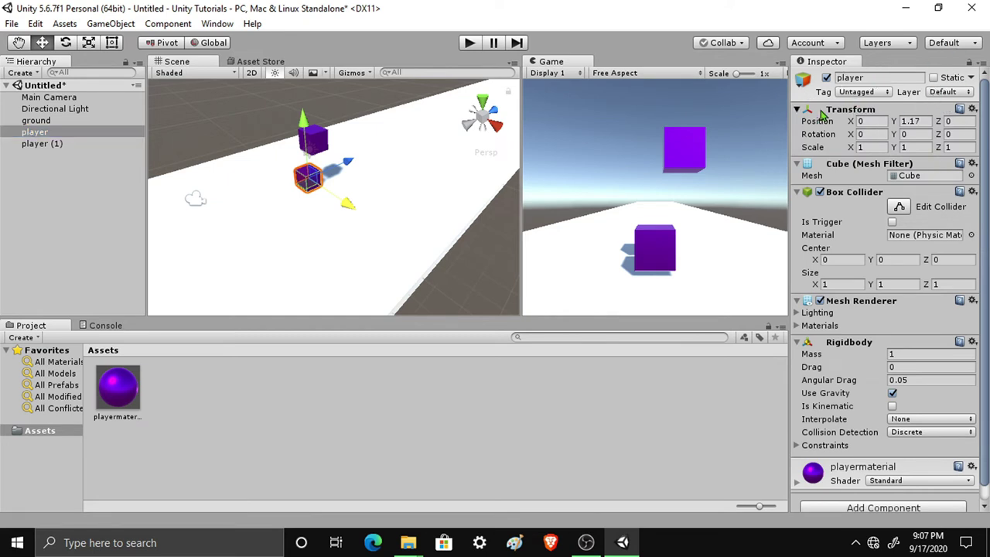
{"action": "left_click", "coordinate": [820, 113]}
{"action": "left_click", "coordinate": [854, 122]}
{"action": "left_click_drag", "start_coordinate": [848, 126], "coordinate": [984, 149]}
{"action": "left_click_drag", "start_coordinate": [851, 148], "coordinate": [915, 153]}
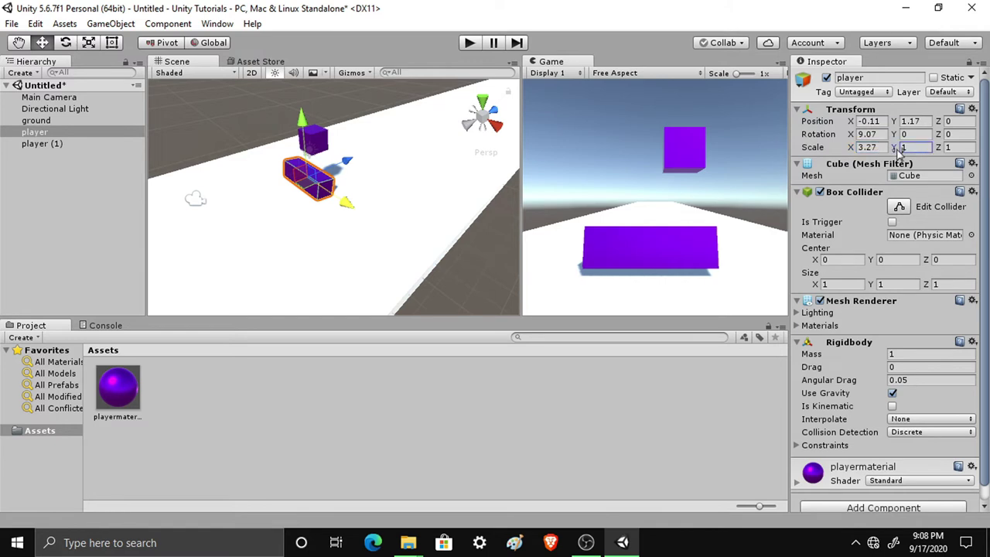
{"action": "left_click", "coordinate": [950, 147]}
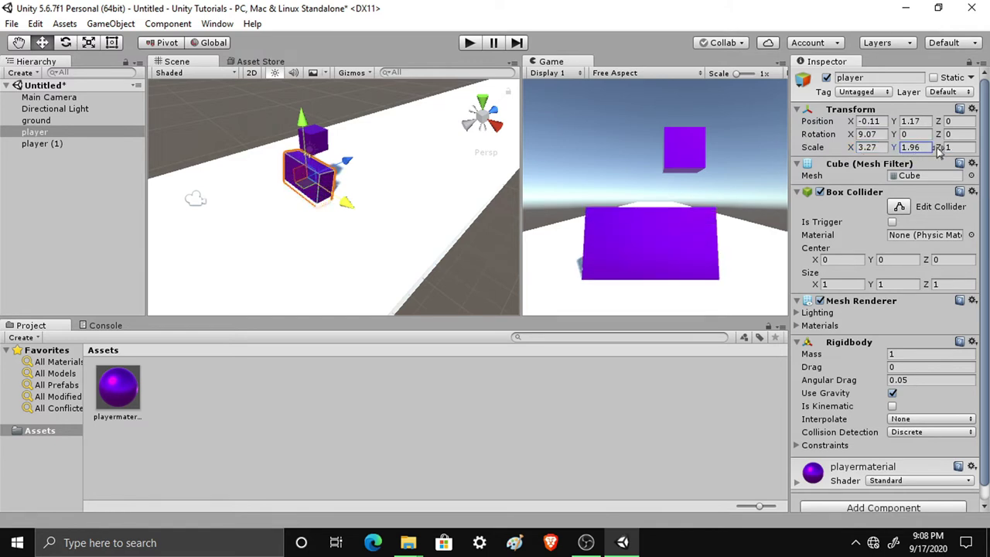
{"action": "type", "text": "1.27"}
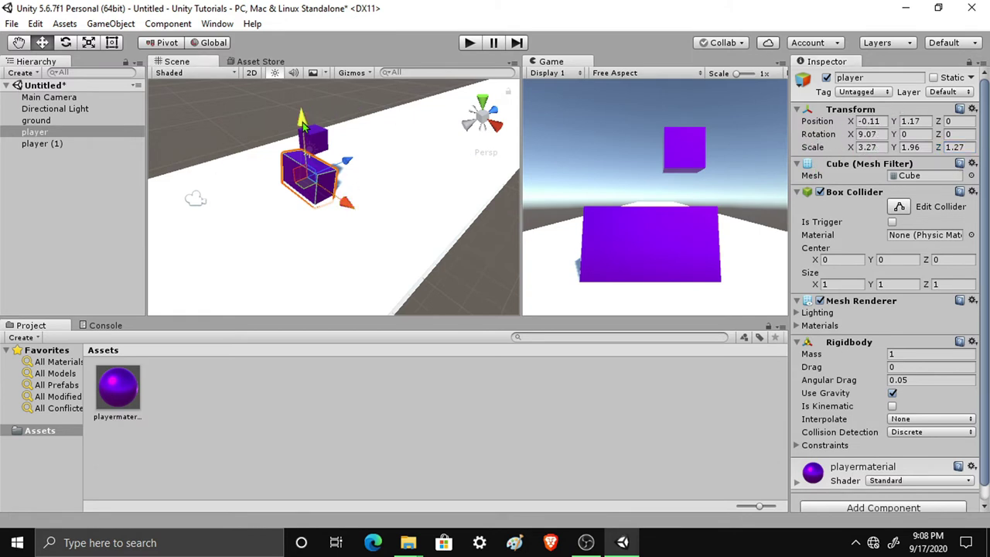
- Move the block up and back down, undoing so it sits at Y 1.17 with Scale Z 1
{"action": "left_click_drag", "start_coordinate": [302, 126], "coordinate": [301, 98]}
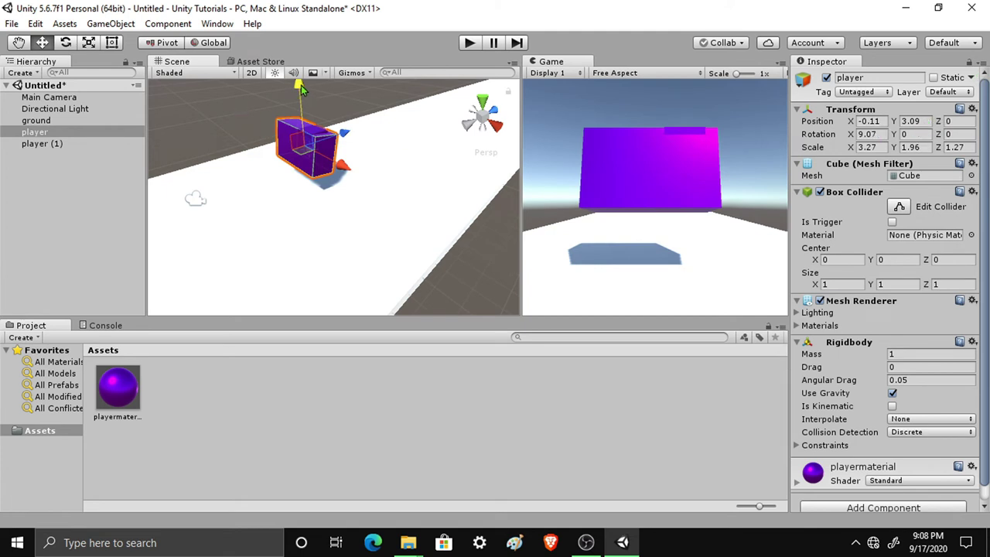
{"action": "left_click_drag", "start_coordinate": [301, 87], "coordinate": [302, 105]}
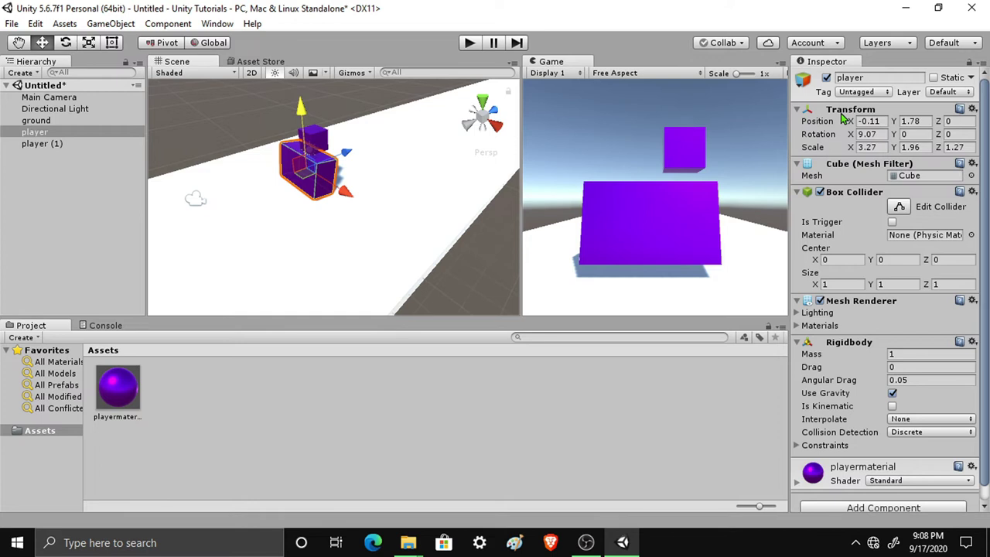
{"action": "key", "text": "ctrl+z"}
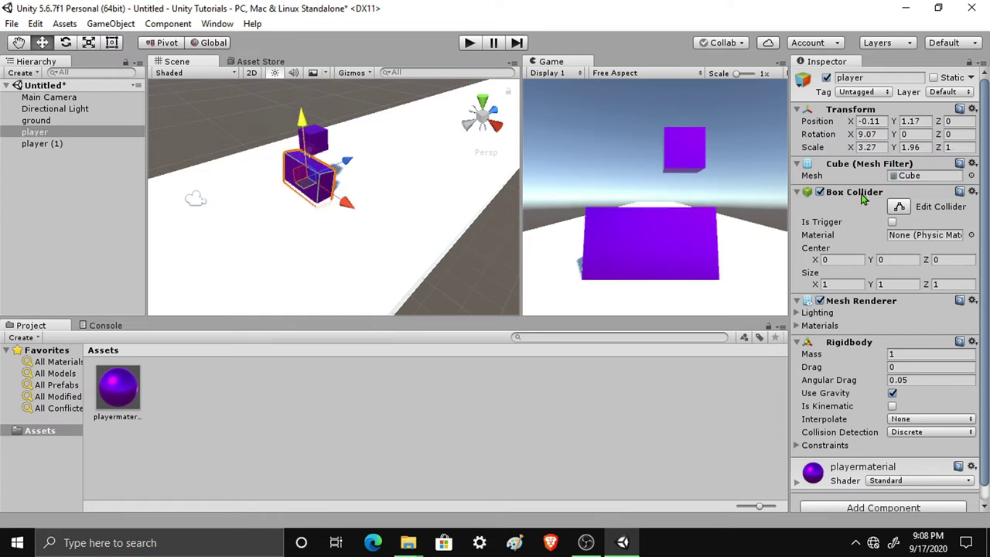
- Disable player (1)'s Box Collider and play the scene to watch it fall through the ground
{"action": "left_click", "coordinate": [66, 144]}
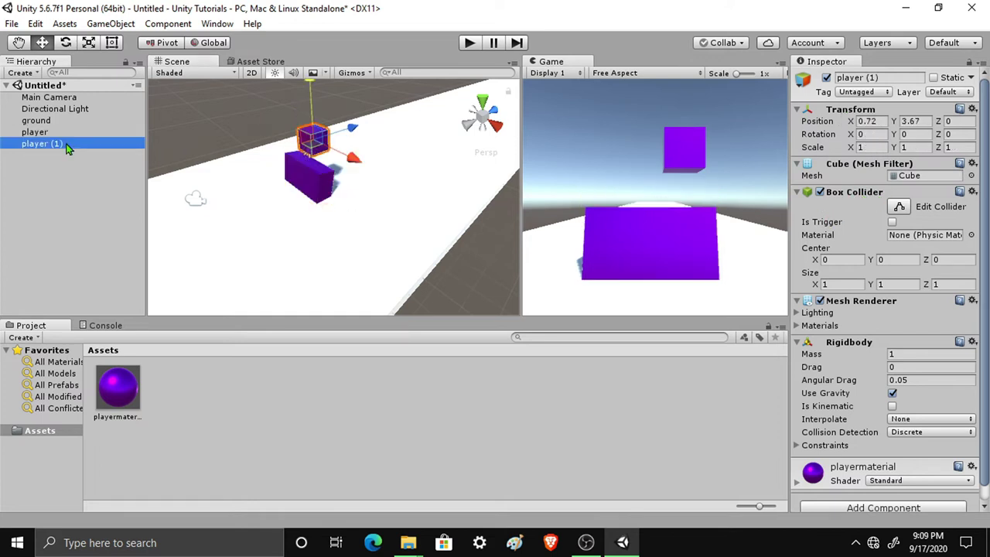
{"action": "left_click", "coordinate": [821, 192]}
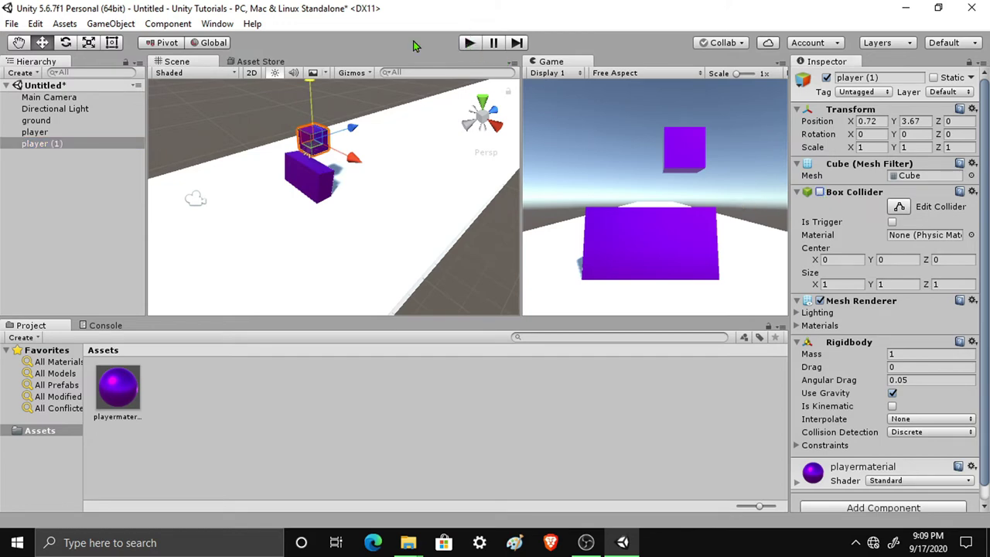
{"action": "left_click", "coordinate": [471, 45]}
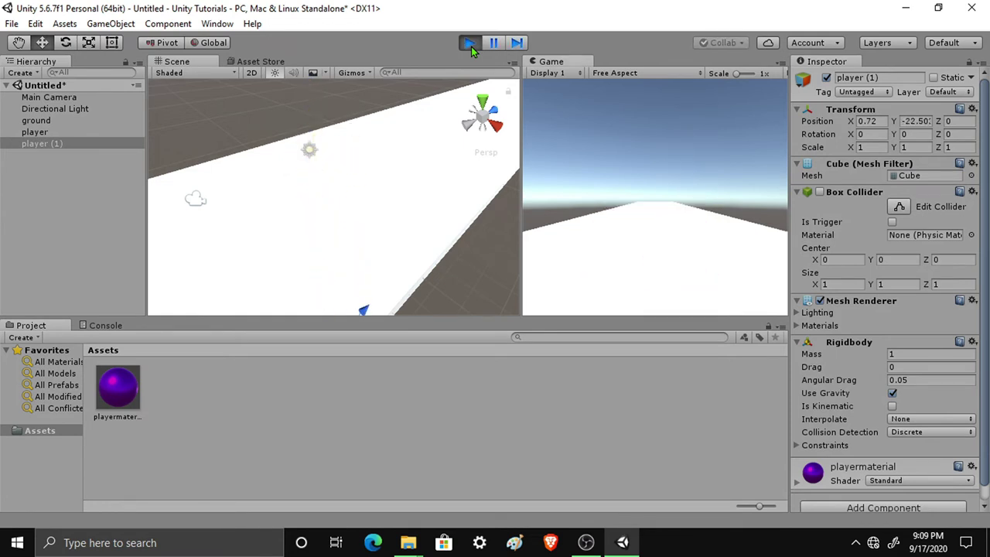
{"action": "left_click", "coordinate": [471, 46]}
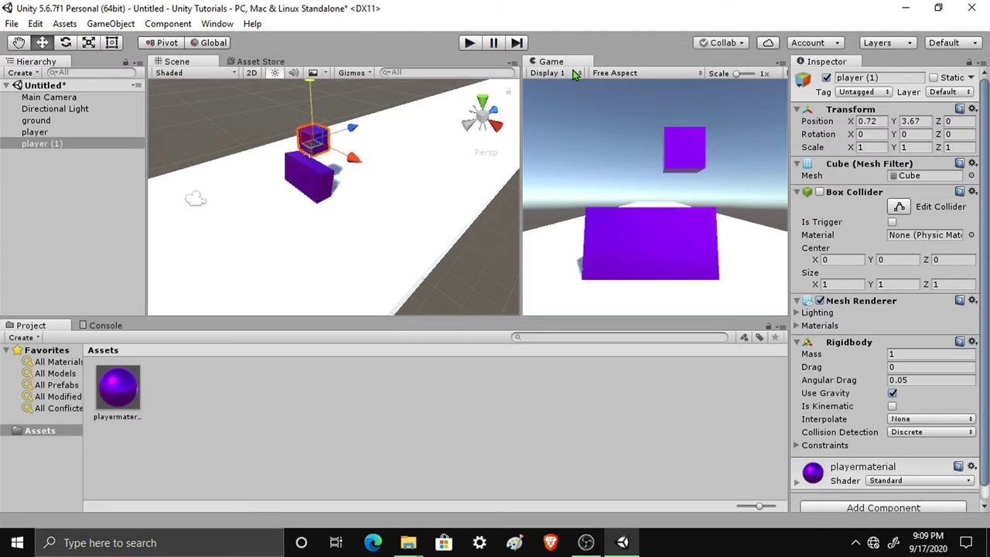
{"action": "left_click", "coordinate": [816, 195]}
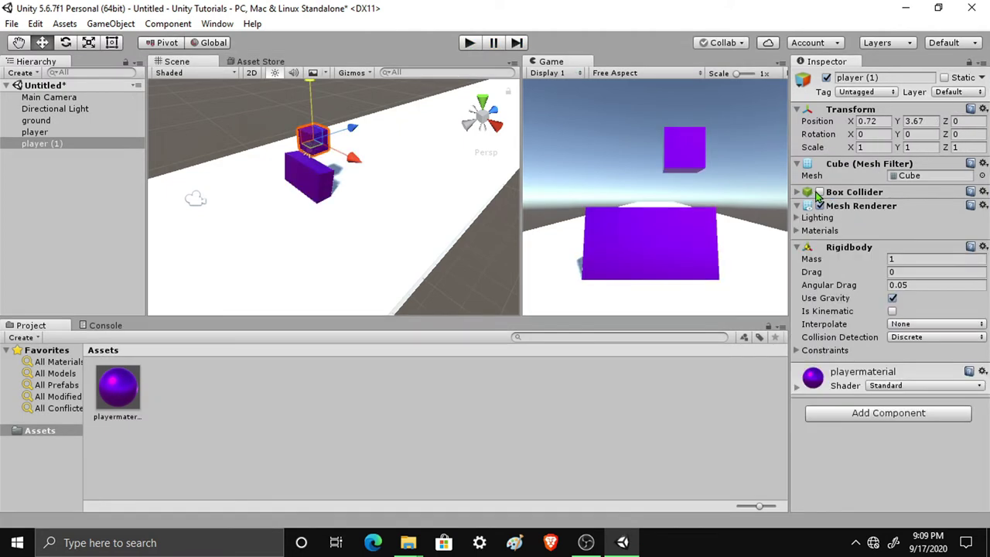
{"action": "left_click", "coordinate": [799, 194]}
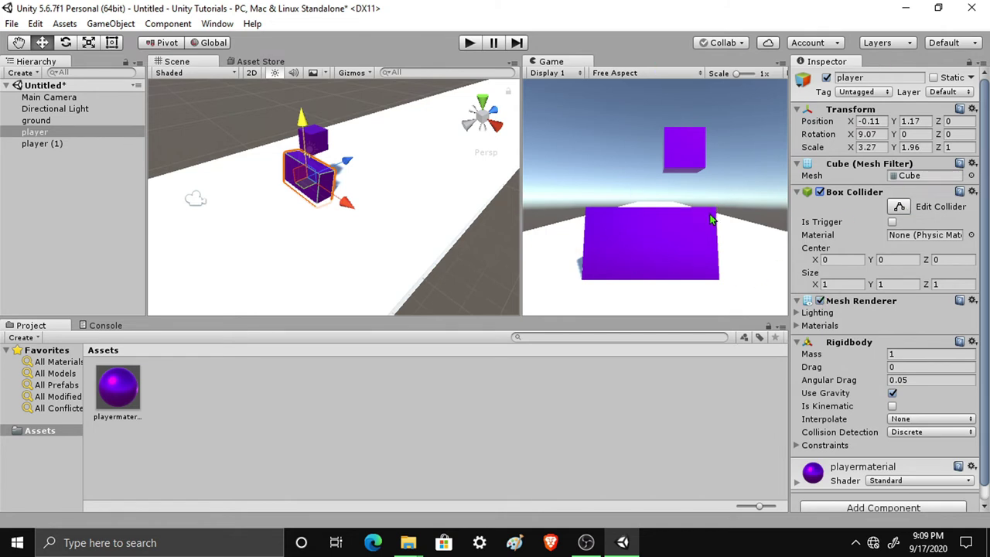
{"action": "left_click", "coordinate": [821, 302]}
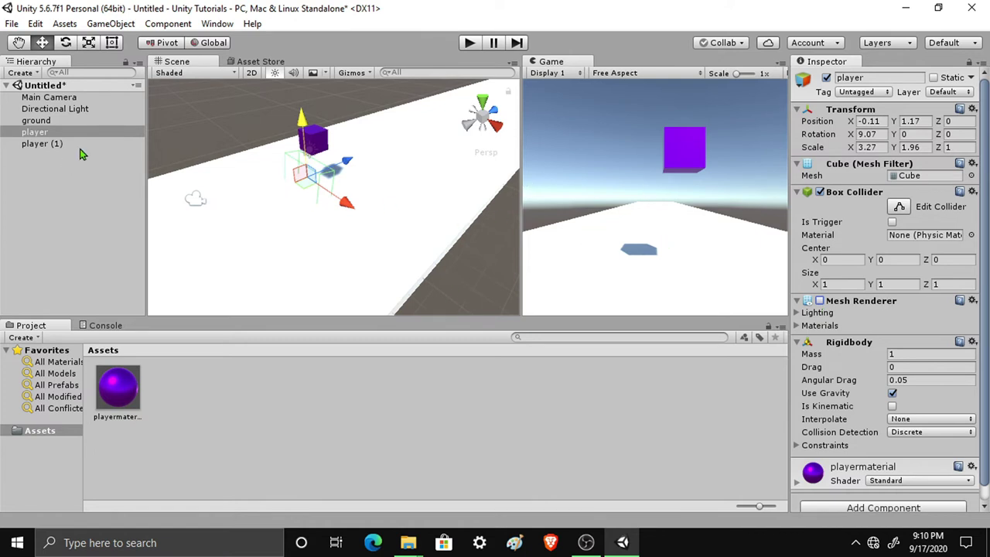
{"action": "left_click", "coordinate": [31, 135]}
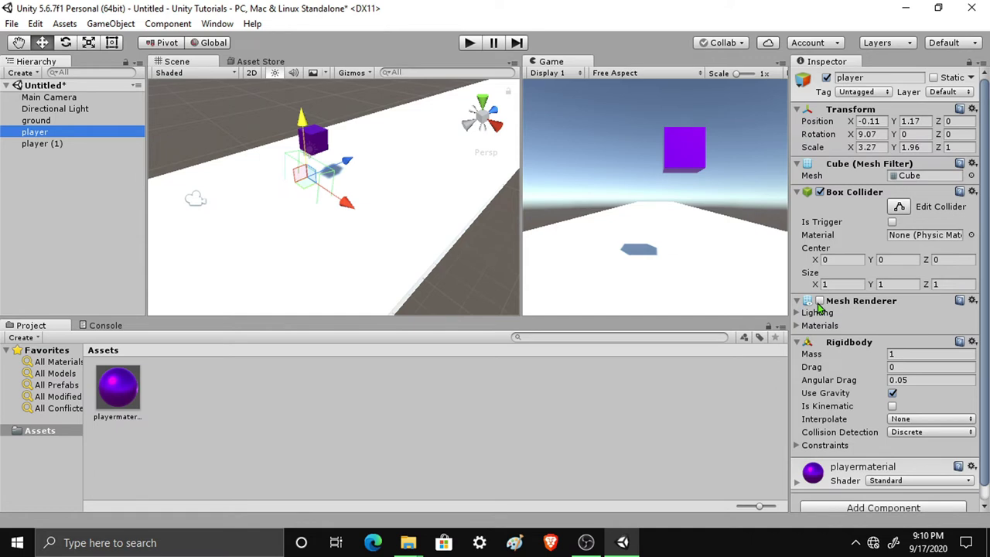
{"action": "left_click", "coordinate": [819, 301]}
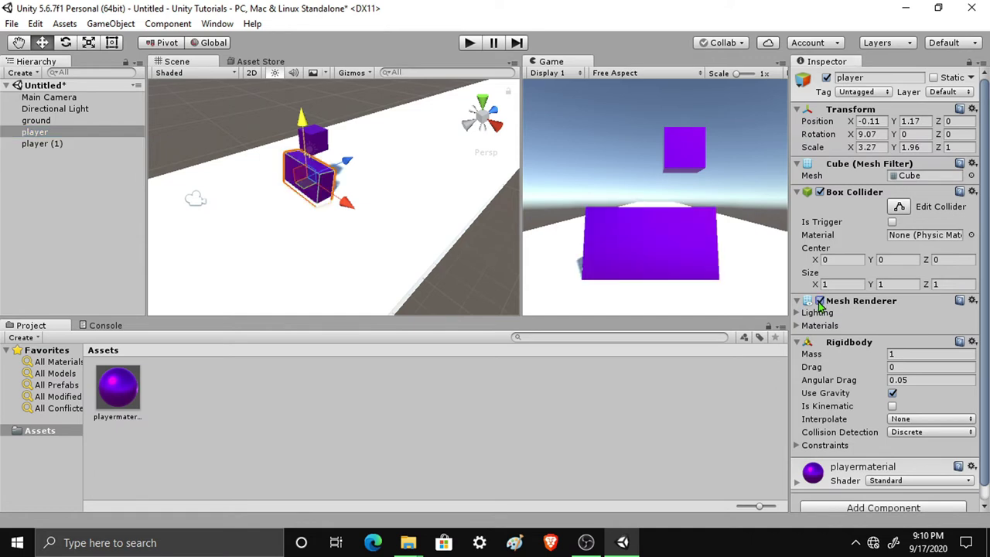
{"action": "scroll", "coordinate": [829, 338], "scroll_direction": "down", "scroll_amount": 1}
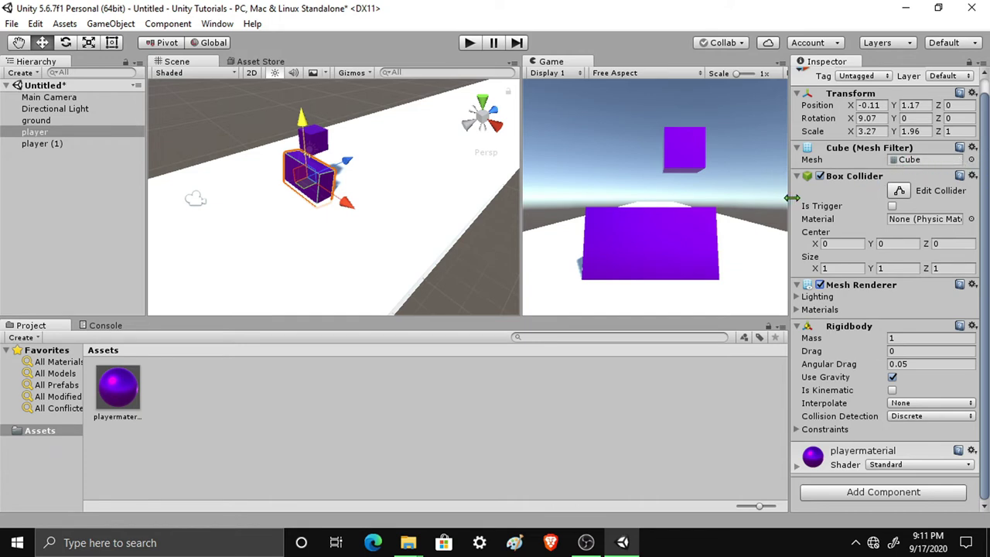
- Preview the player's mesh as Capsule, Sphere, Cylinder and Plane in the Mesh picker
{"action": "left_click", "coordinate": [972, 160]}
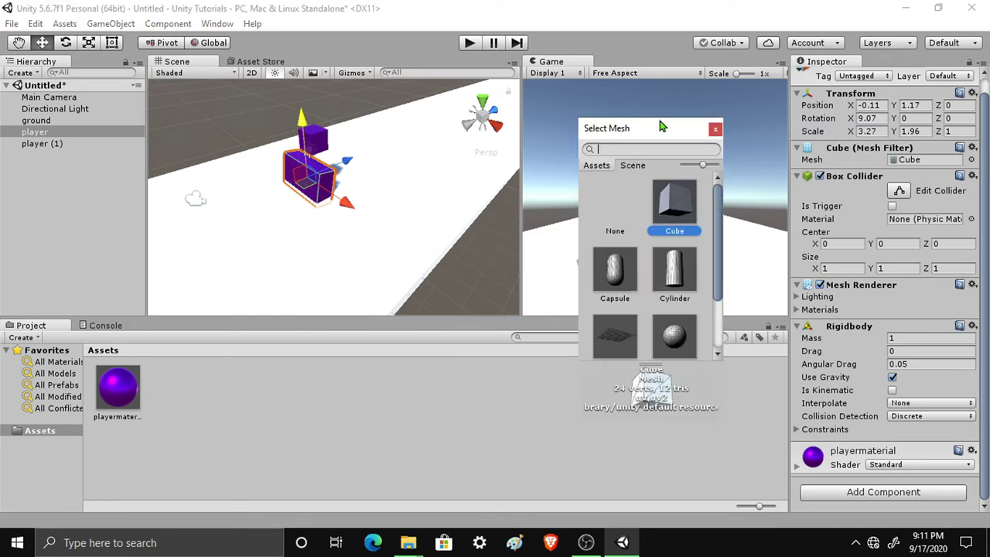
{"action": "double_click", "coordinate": [612, 278]}
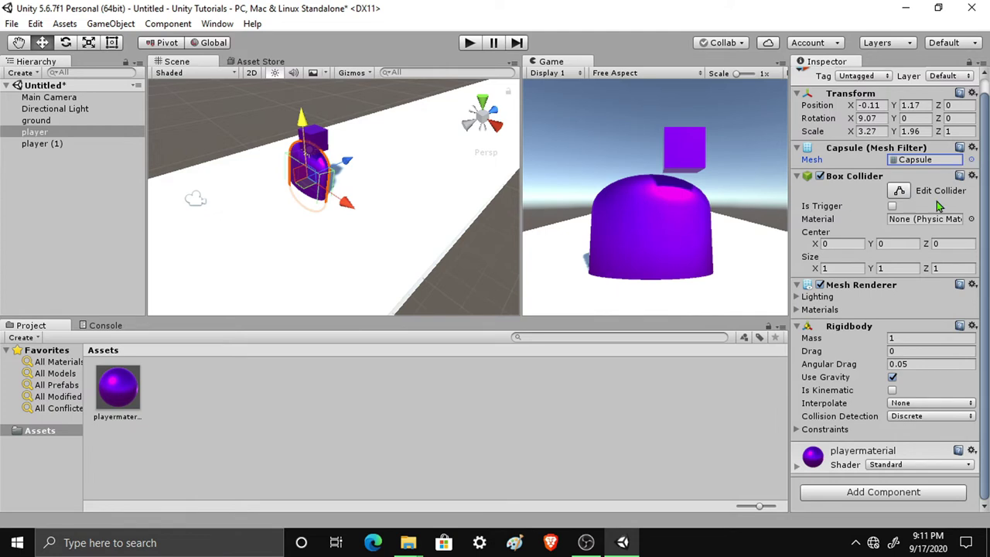
{"action": "left_click", "coordinate": [972, 160]}
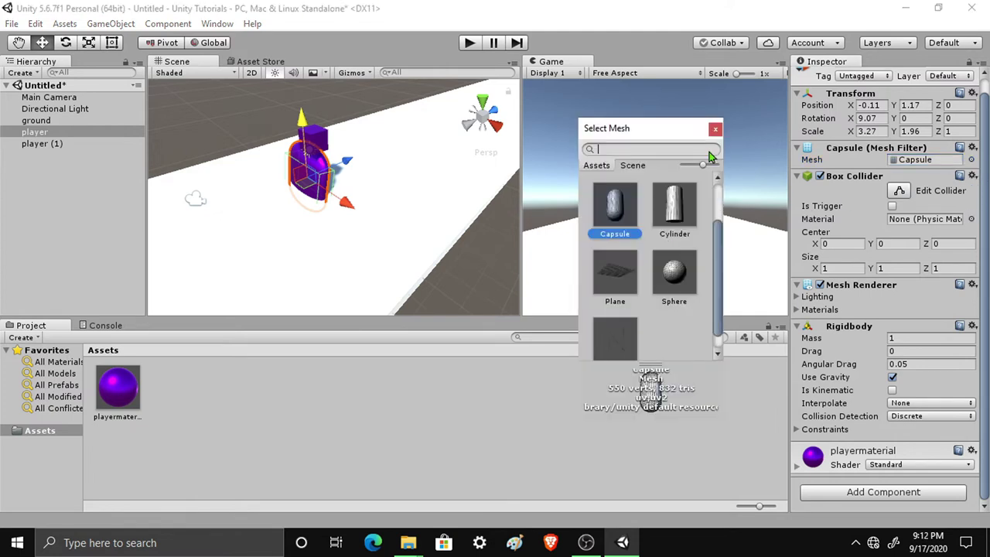
{"action": "left_click", "coordinate": [670, 295]}
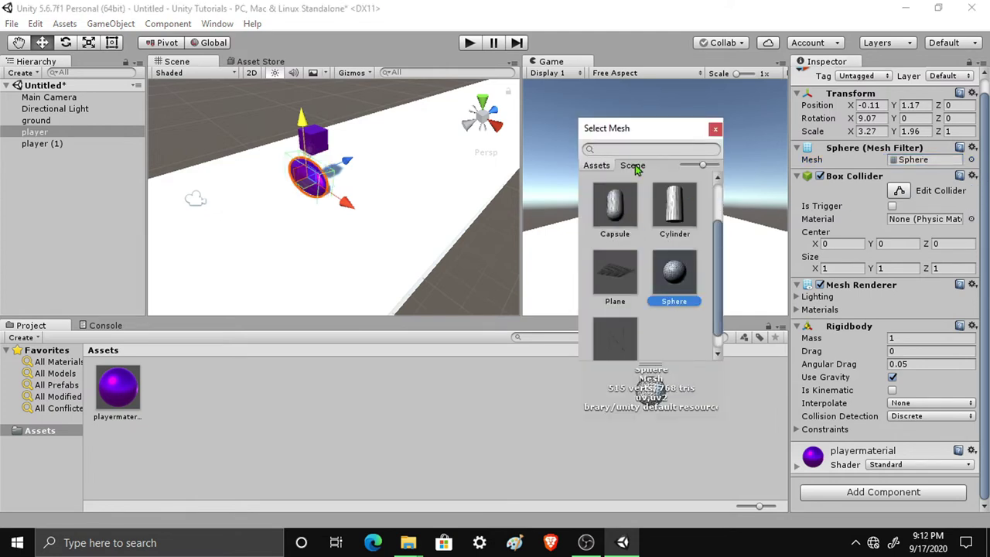
{"action": "left_click", "coordinate": [674, 224]}
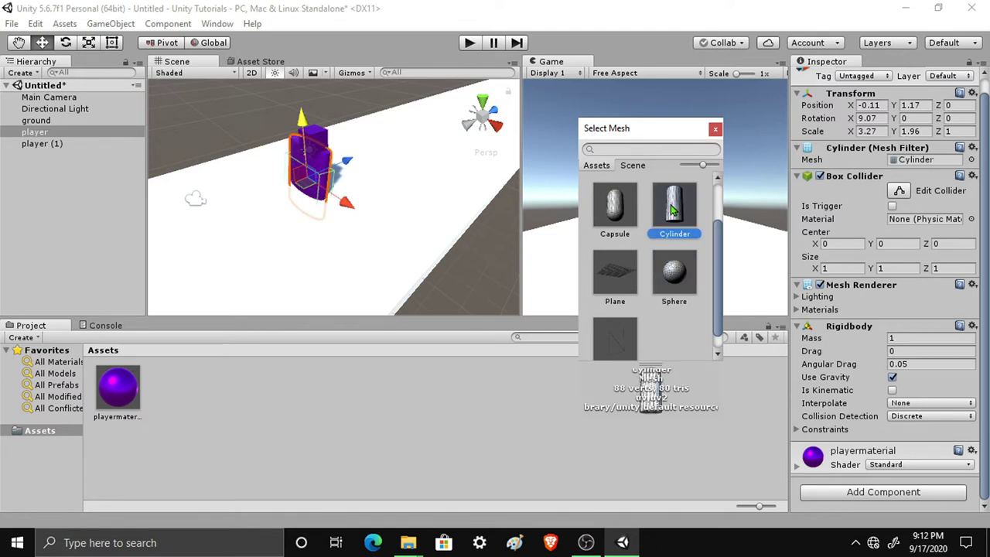
{"action": "left_click", "coordinate": [616, 276]}
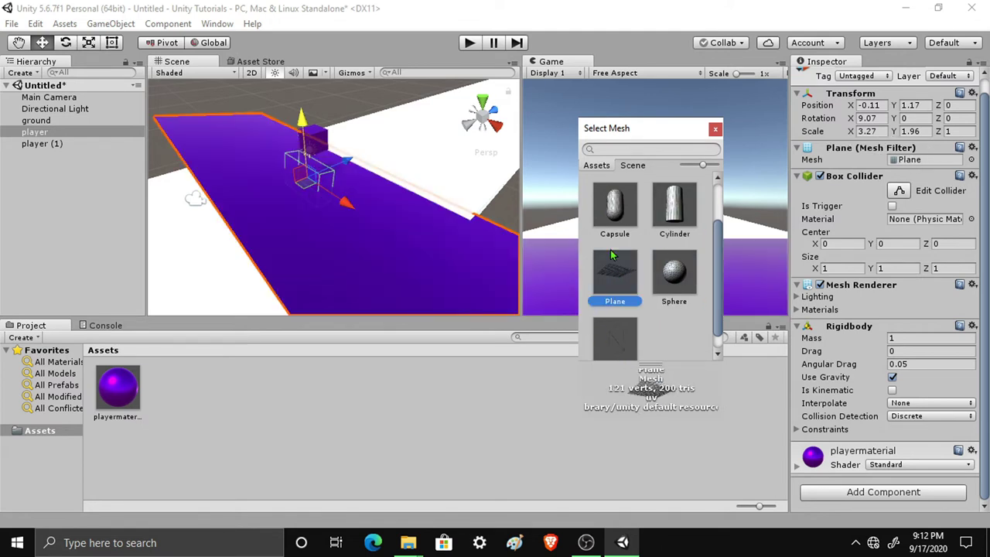
{"action": "left_click", "coordinate": [618, 219]}
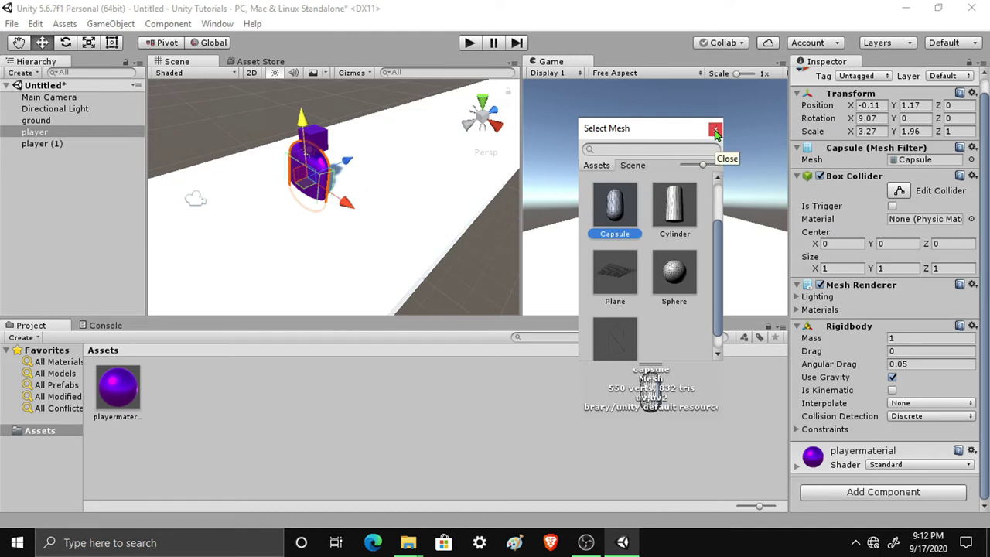
{"action": "left_click", "coordinate": [716, 131]}
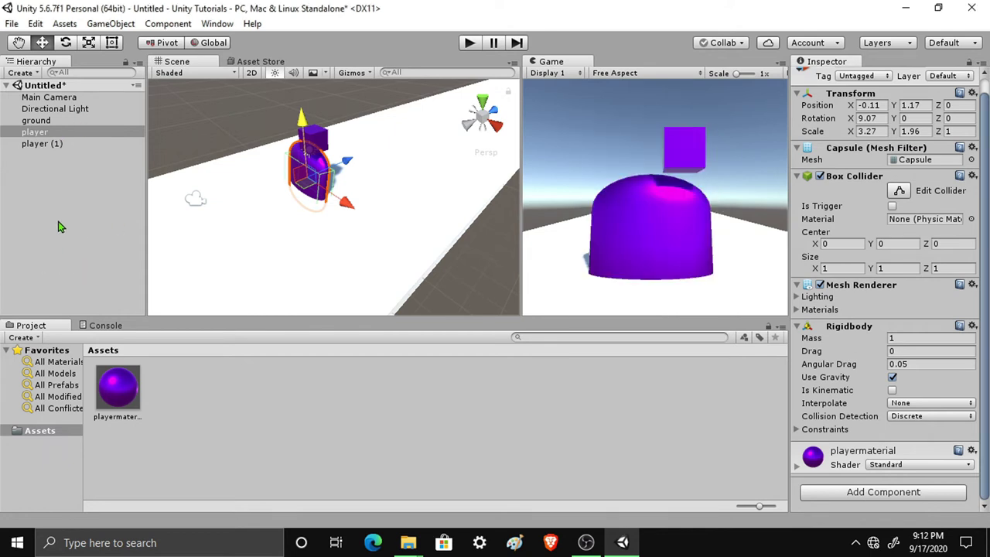
- Undo the mesh change to restore the Cube and select player (1)
{"action": "left_click", "coordinate": [360, 370]}
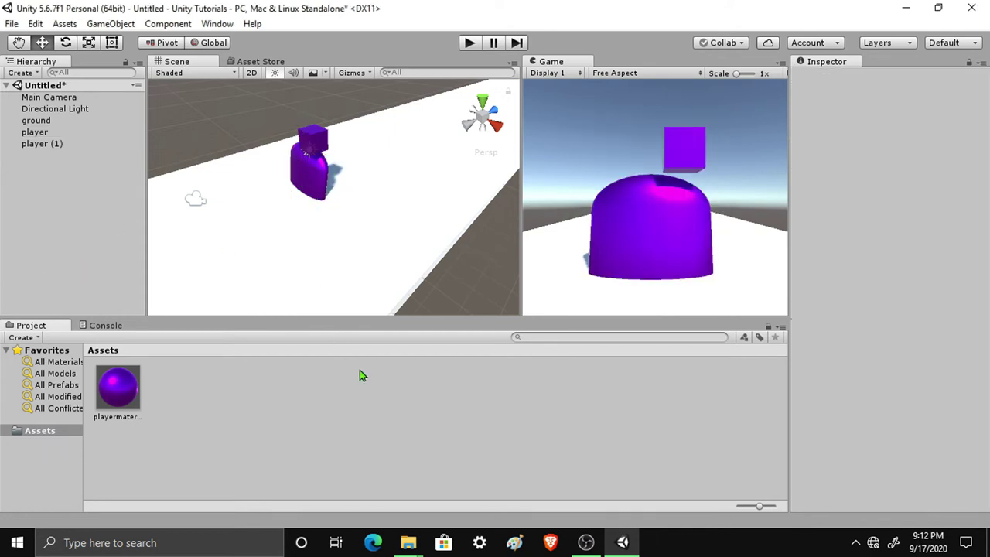
{"action": "key", "text": "ctrl+z"}
{"action": "key", "text": "ctrl+z"}
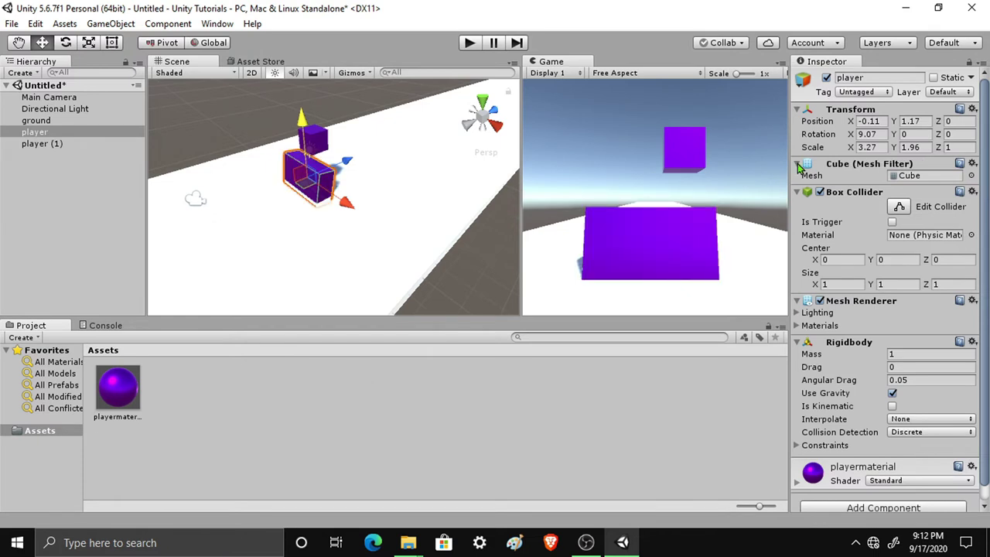
{"action": "key", "text": "ctrl+z"}
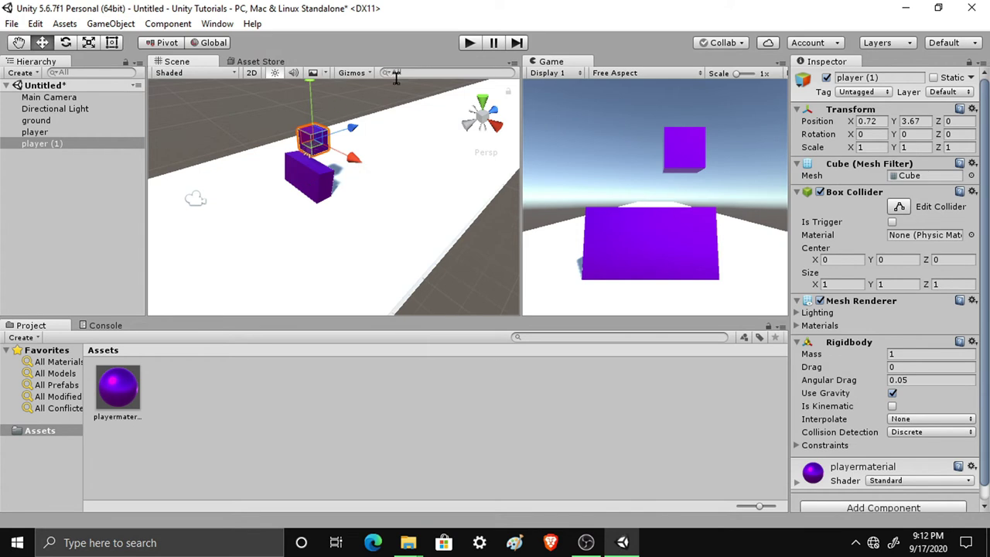
- Switch player (1)'s mesh to Sphere
{"action": "left_click", "coordinate": [971, 175]}
{"action": "left_click", "coordinate": [706, 338]}
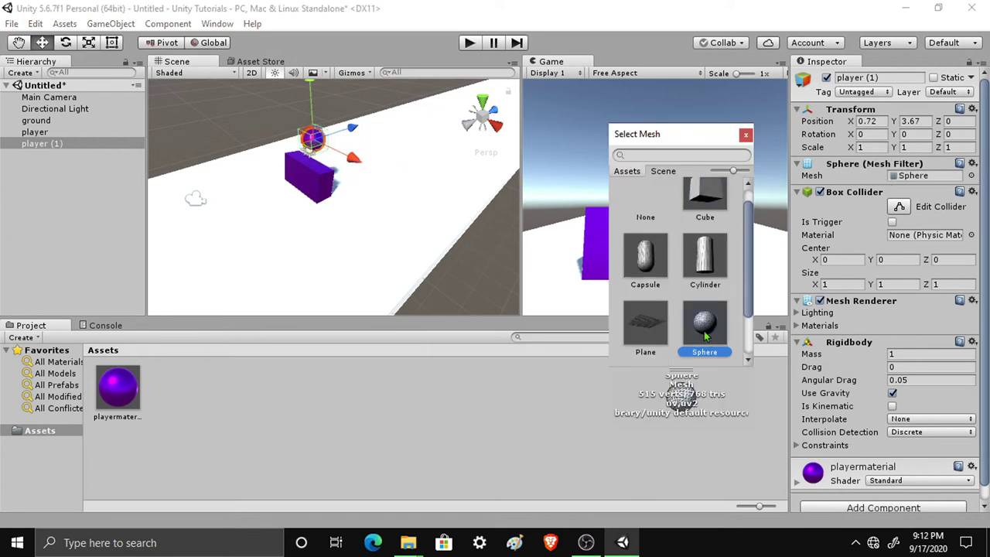
{"action": "left_click", "coordinate": [744, 136]}
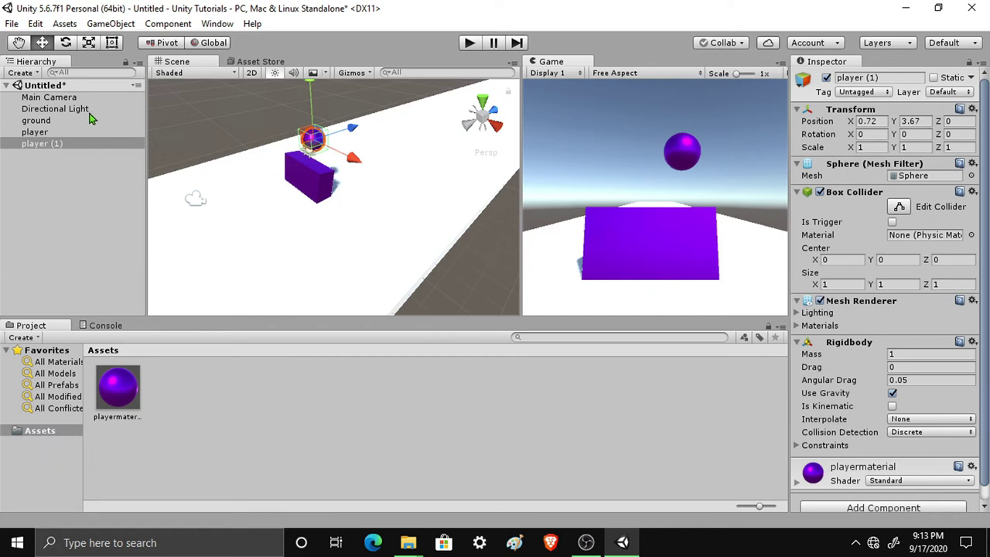
- Play the scene to watch the sphere drop onto the block, then stop
{"action": "left_click_drag", "start_coordinate": [343, 260], "coordinate": [359, 252], "text": "alt"}
{"action": "left_click", "coordinate": [469, 44]}
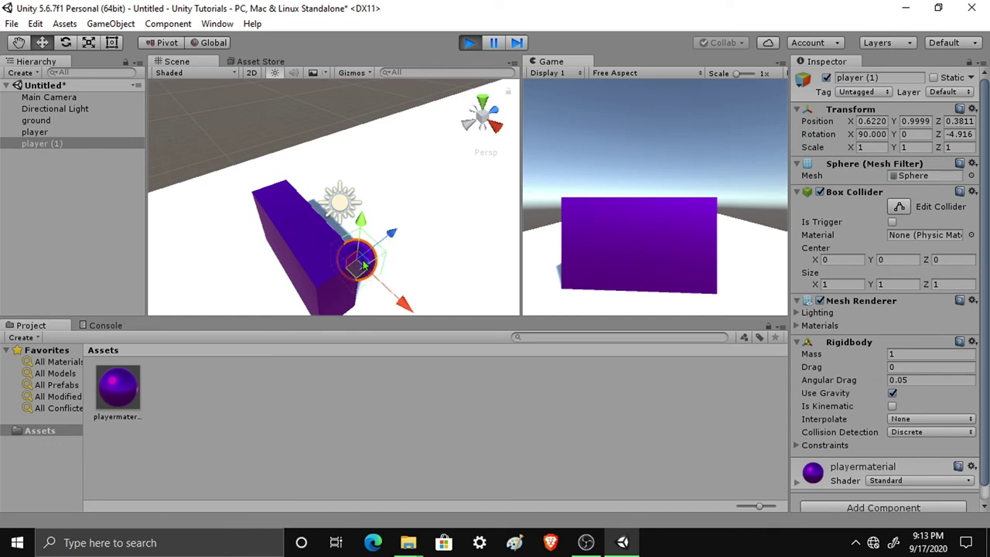
{"action": "left_click", "coordinate": [469, 45]}
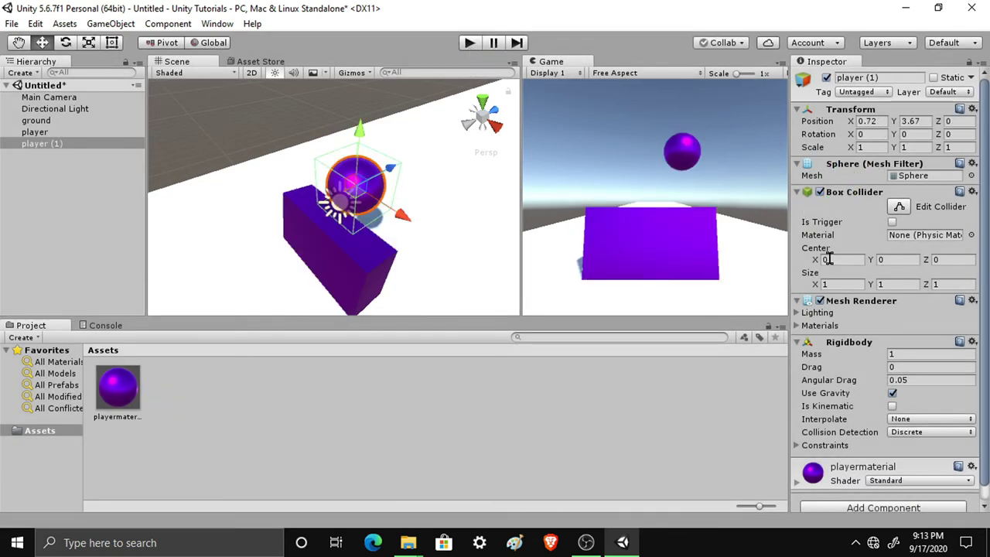
- Remove player (1)'s Box Collider and test-run the scene without it
{"action": "scroll", "coordinate": [835, 205], "scroll_direction": "down", "scroll_amount": 1}
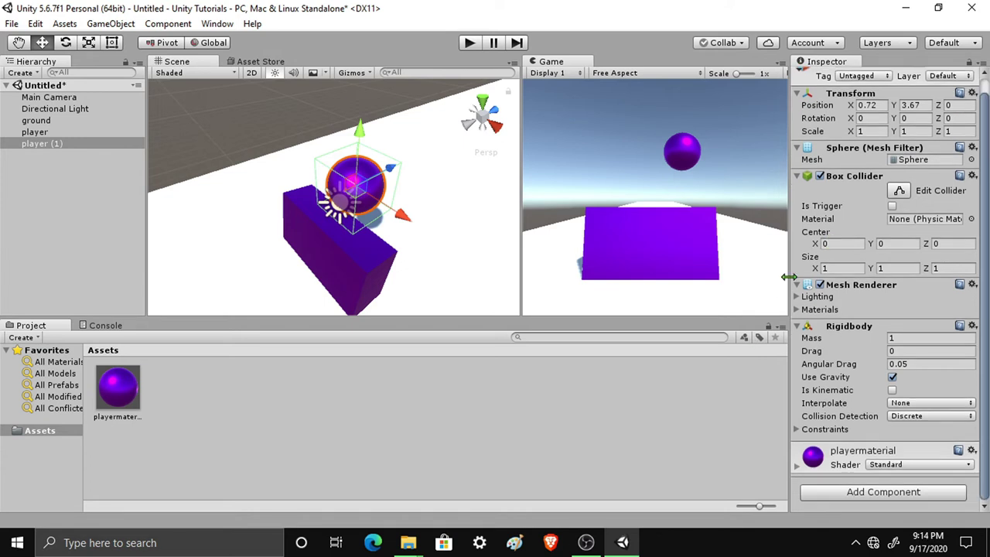
{"action": "right_click", "coordinate": [846, 180]}
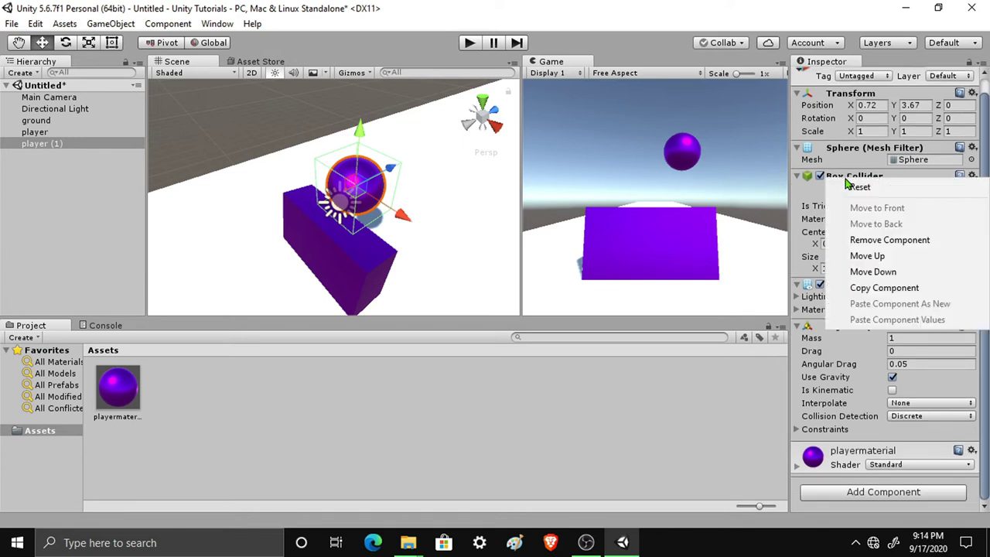
{"action": "left_click", "coordinate": [890, 241]}
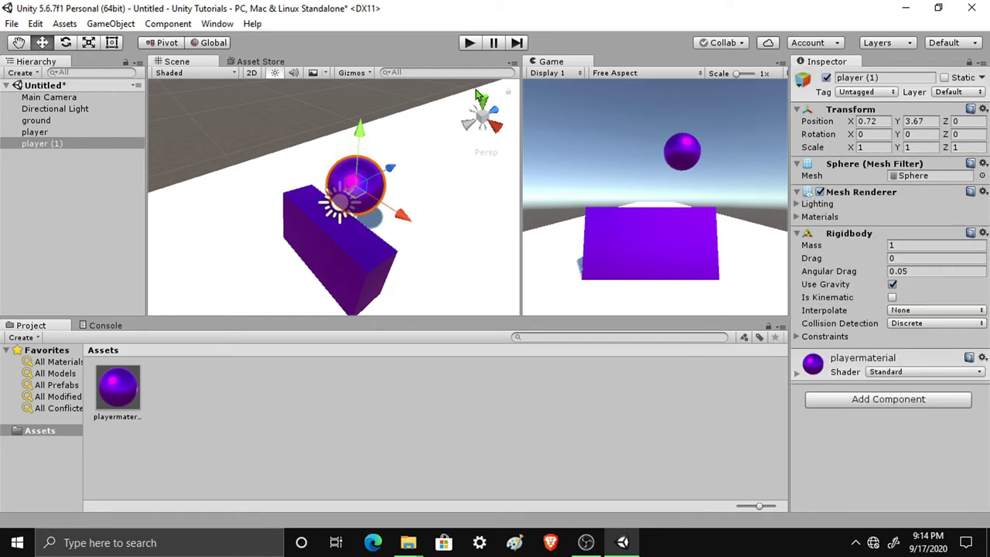
{"action": "left_click", "coordinate": [468, 44]}
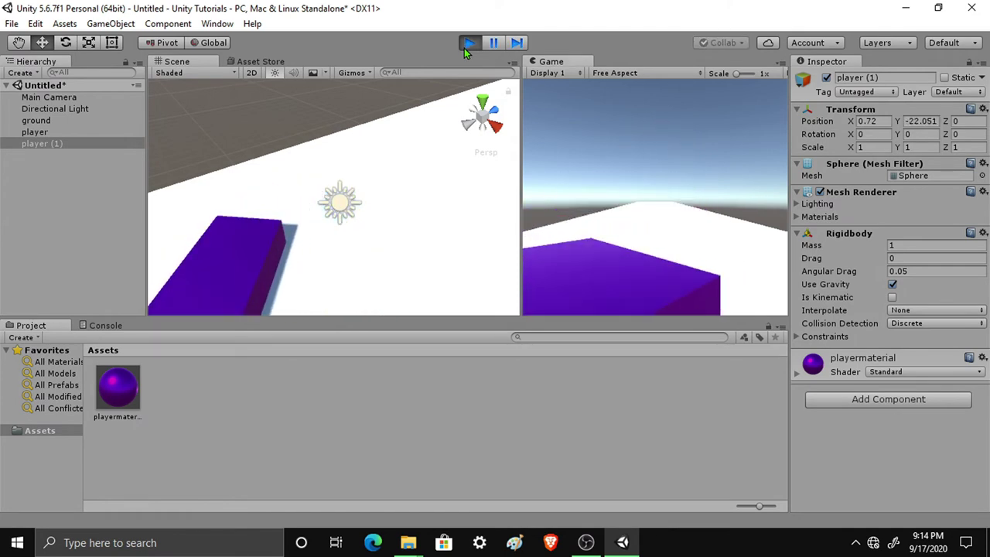
{"action": "left_click", "coordinate": [464, 48]}
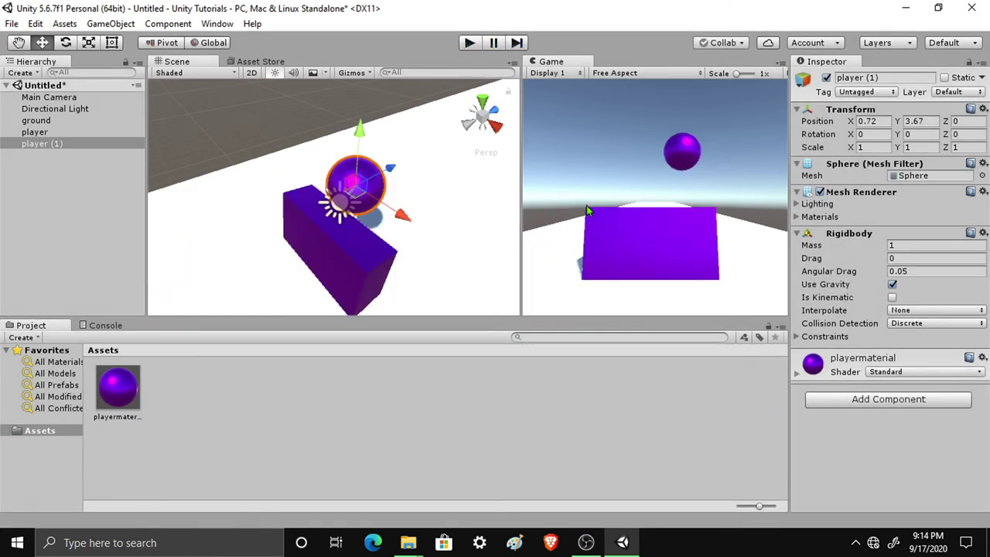
- Add a Sphere Collider via the 'sphe' component search and test-play the scene
{"action": "left_click", "coordinate": [854, 404]}
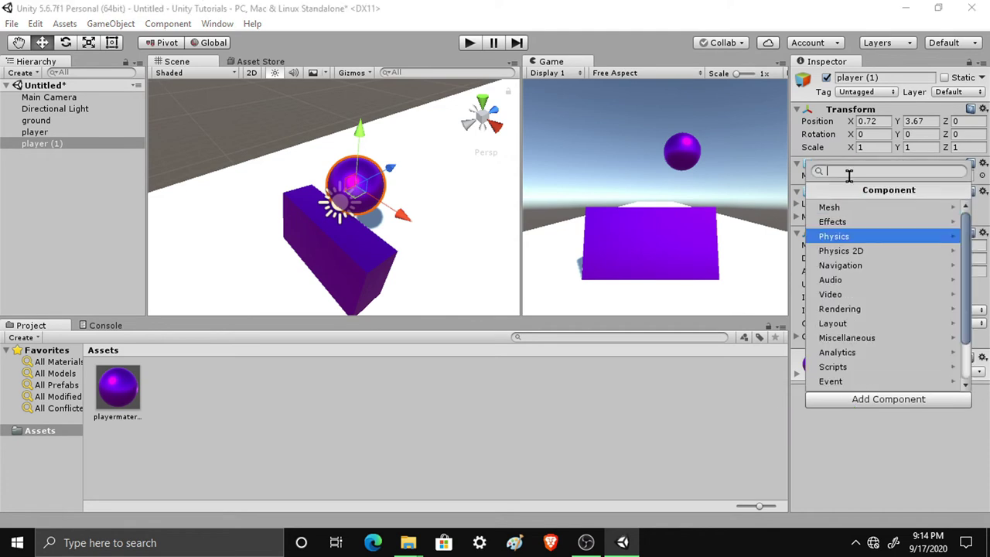
{"action": "type", "text": "sp"}
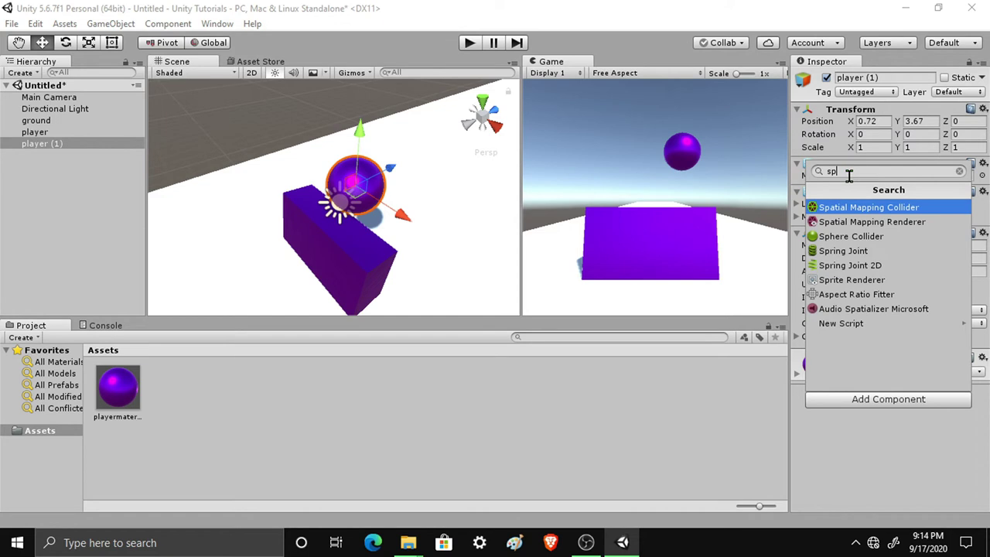
{"action": "type", "text": "he"}
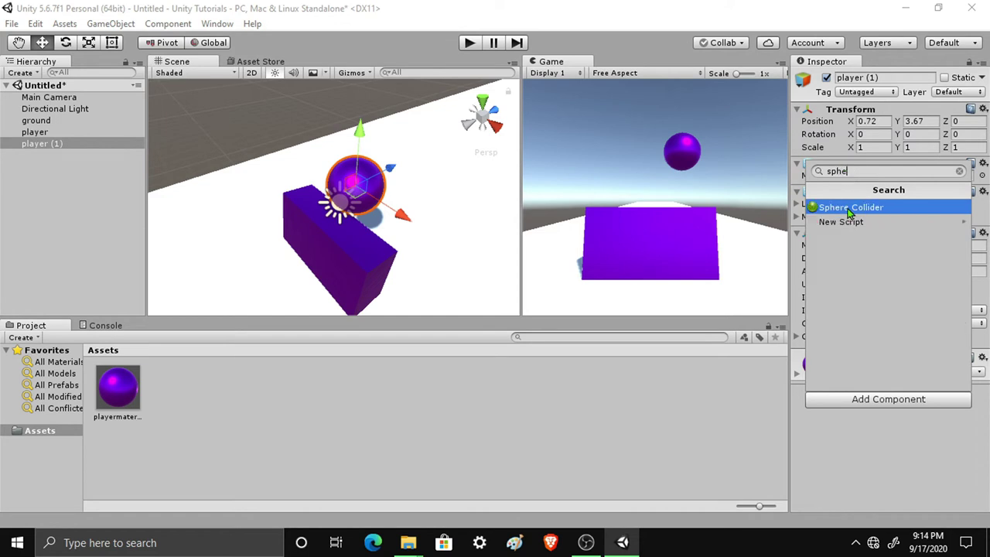
{"action": "left_click", "coordinate": [850, 213]}
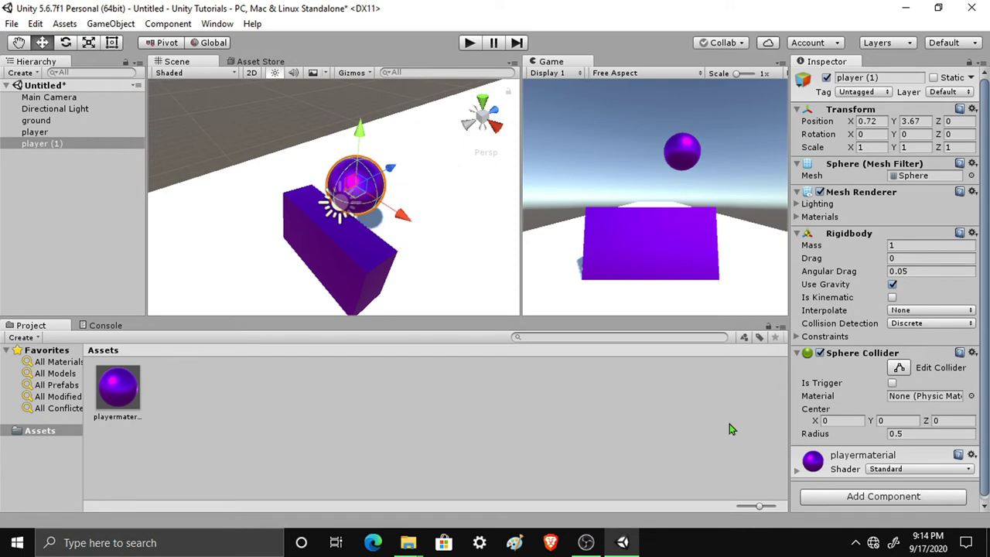
{"action": "left_click", "coordinate": [468, 44]}
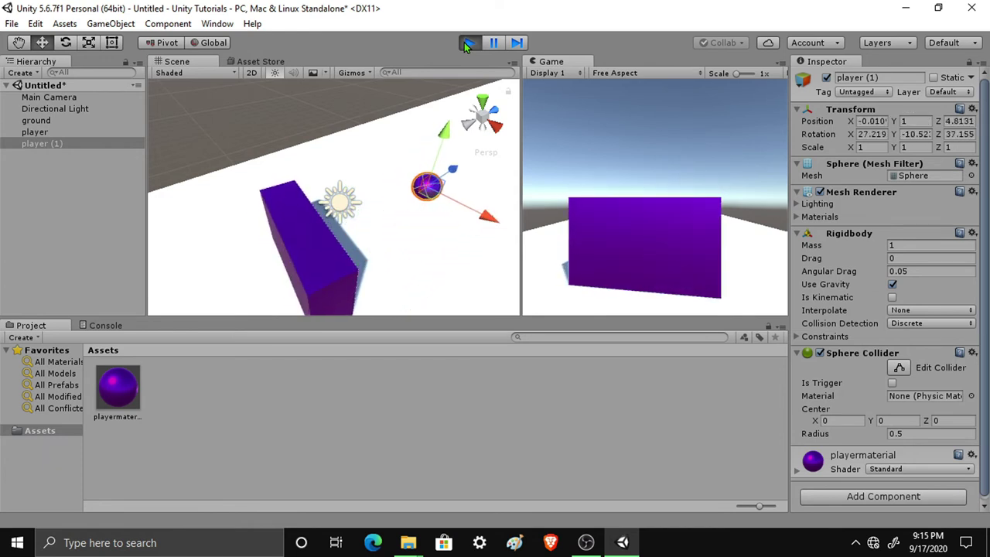
{"action": "left_click", "coordinate": [468, 43]}
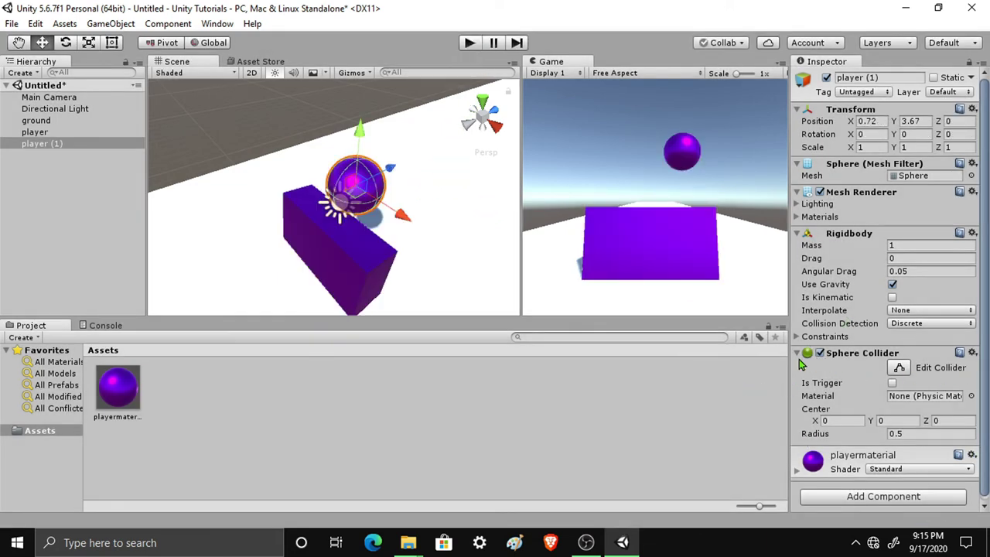
- Undo two recent changes and delete the player (1) object
{"action": "left_click", "coordinate": [207, 210]}
{"action": "key", "text": "ctrl+z"}
{"action": "key", "text": "ctrl+z"}
{"action": "key", "text": "ctrl+z"}
{"action": "key", "text": "ctrl+z"}
{"action": "key", "text": "ctrl+z"}
{"action": "key", "text": "ctrl+z"}
{"action": "key", "text": "ctrl+z"}
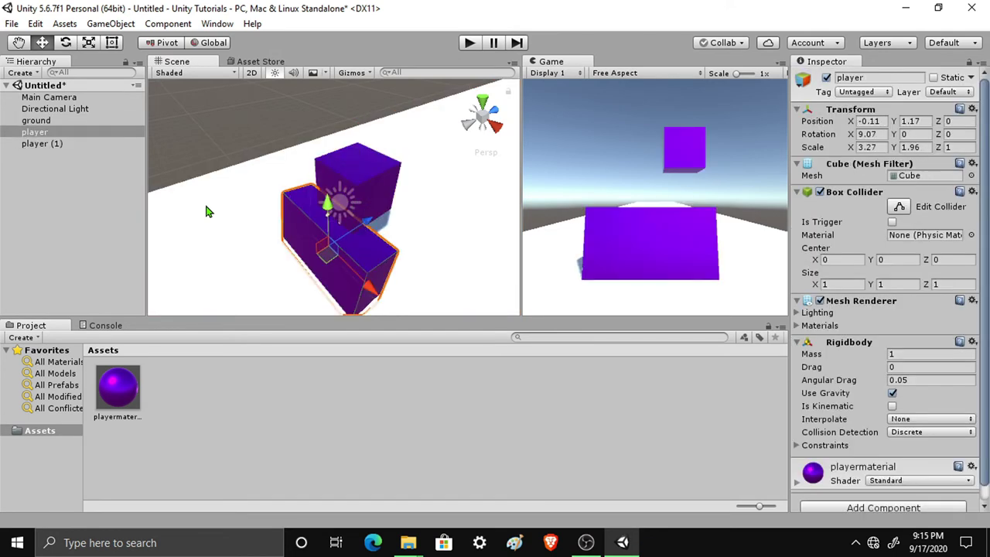
{"action": "key", "text": "ctrl+z"}
{"action": "key", "text": "ctrl+z"}
{"action": "key", "text": "ctrl+z"}
{"action": "key", "text": "ctrl+z"}
{"action": "key", "text": "ctrl+z"}
{"action": "key", "text": "ctrl+z"}
{"action": "key", "text": "ctrl+z"}
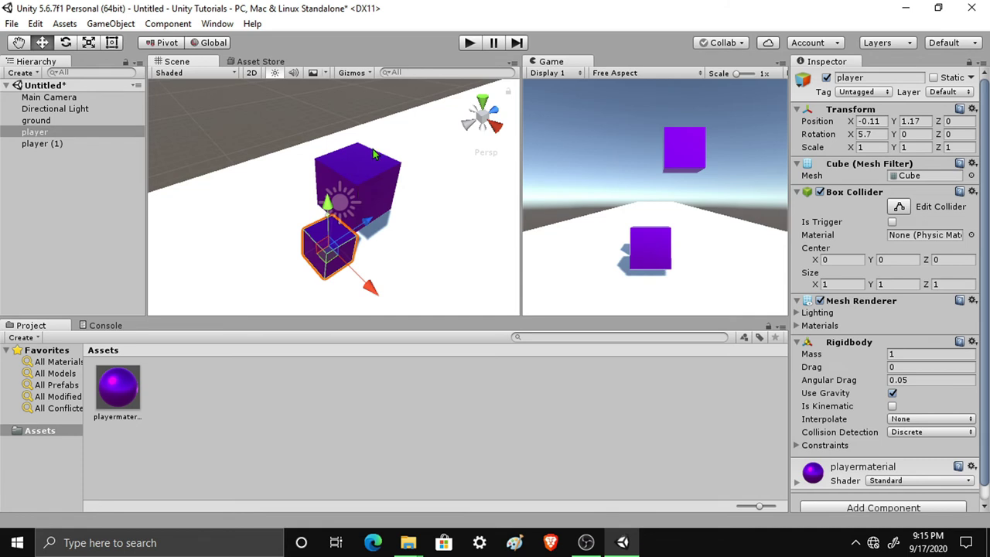
{"action": "left_click", "coordinate": [373, 152]}
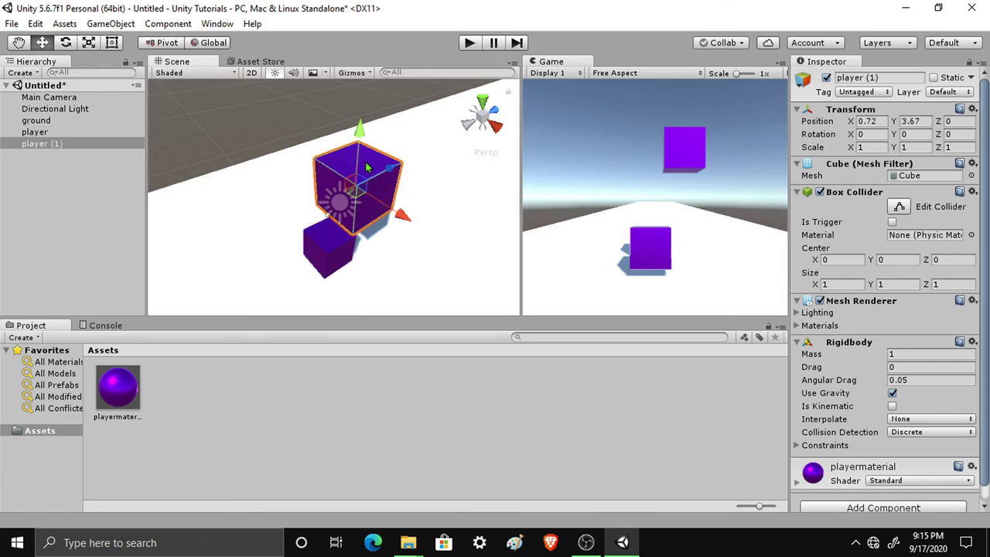
{"action": "key", "text": "Delete"}
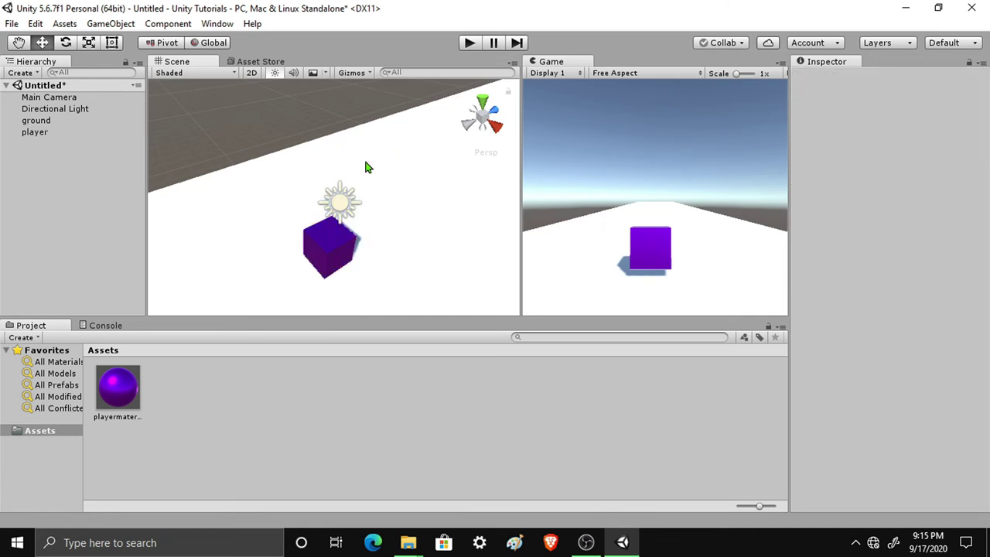
- Apply playermaterial to the remaining player cube
{"action": "left_click", "coordinate": [345, 248]}
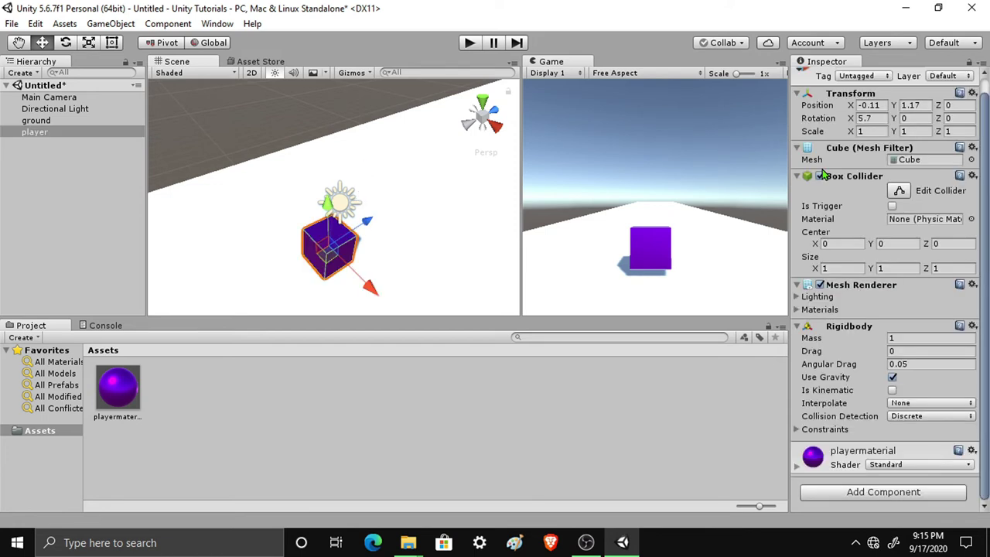
{"action": "scroll", "coordinate": [912, 457], "scroll_direction": "up", "scroll_amount": 1}
{"action": "scroll", "coordinate": [913, 456], "scroll_direction": "down", "scroll_amount": 1}
{"action": "left_click_drag", "start_coordinate": [117, 399], "coordinate": [326, 254]}
{"action": "left_click", "coordinate": [797, 467]}
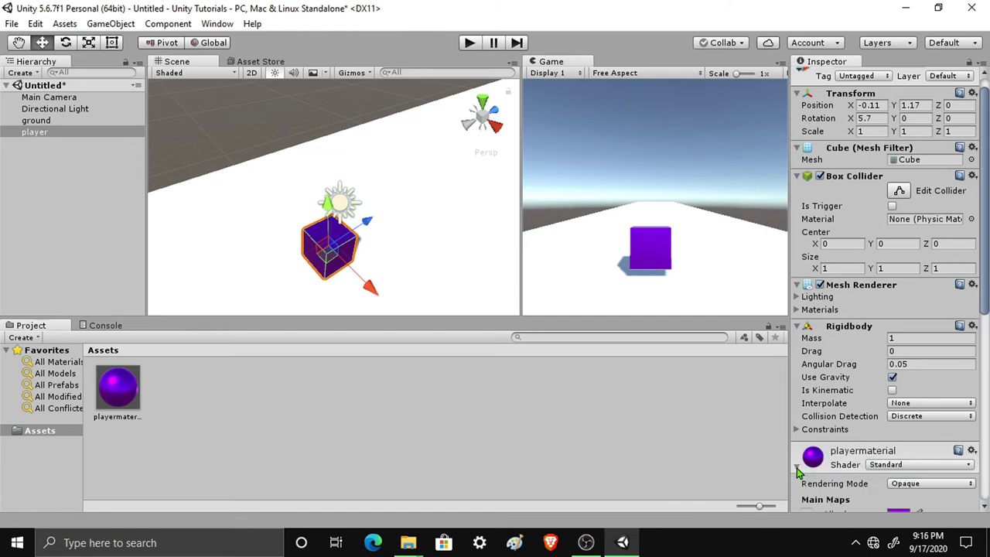
{"action": "scroll", "coordinate": [798, 472], "scroll_direction": "down", "scroll_amount": 5}
{"action": "scroll", "coordinate": [798, 472], "scroll_direction": "up", "scroll_amount": 2}
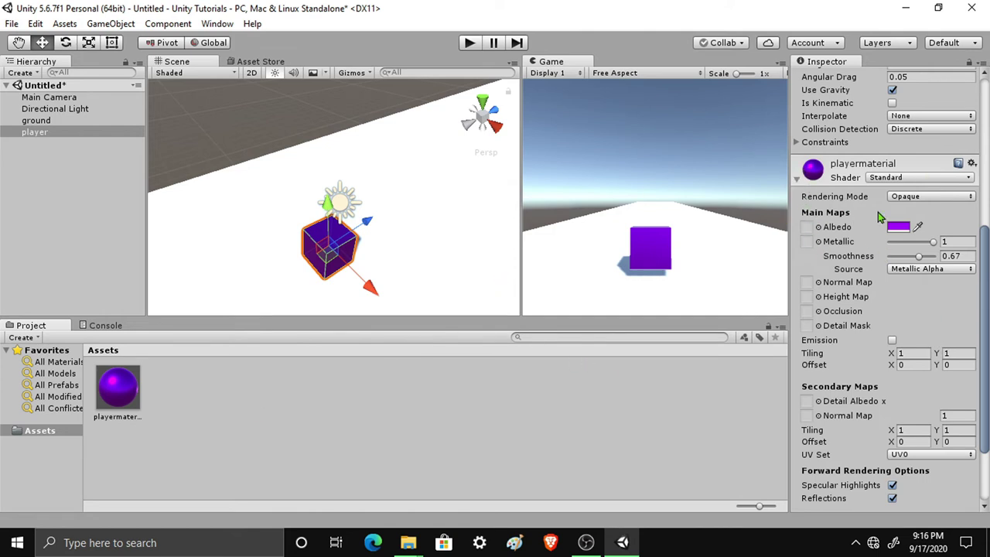
{"action": "left_click", "coordinate": [797, 181]}
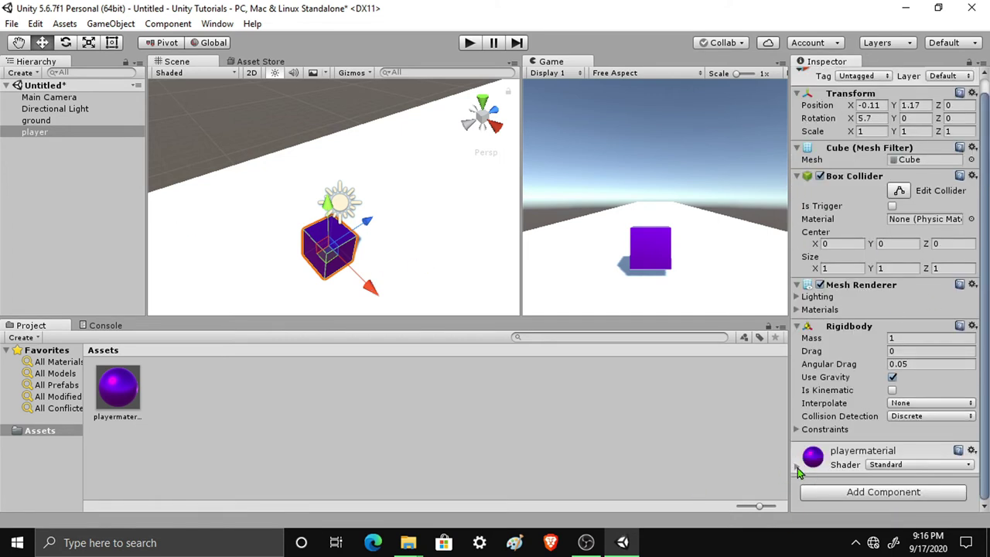
{"action": "left_click", "coordinate": [797, 466]}
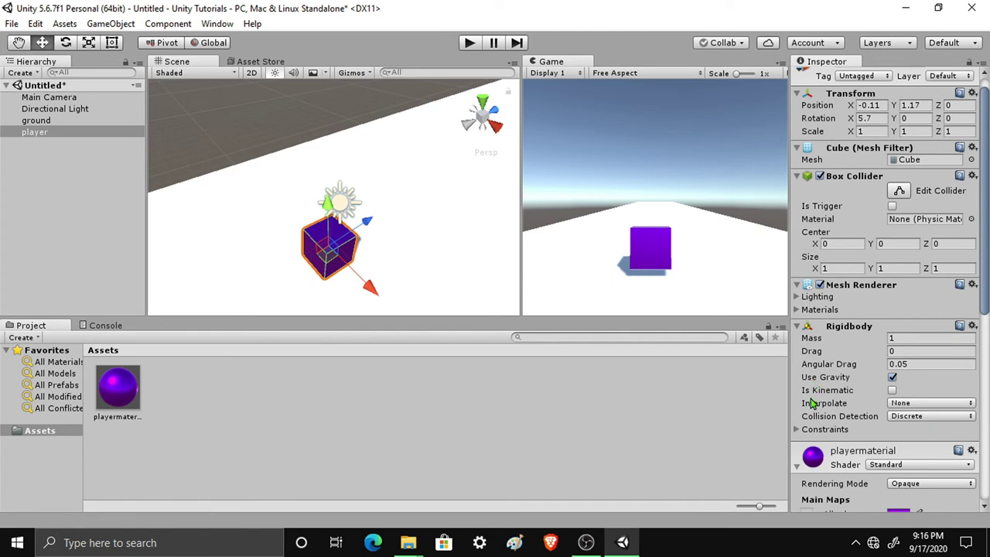
{"action": "scroll", "coordinate": [805, 458], "scroll_direction": "down", "scroll_amount": 5}
{"action": "scroll", "coordinate": [805, 458], "scroll_direction": "down", "scroll_amount": 5}
{"action": "left_click", "coordinate": [898, 131]}
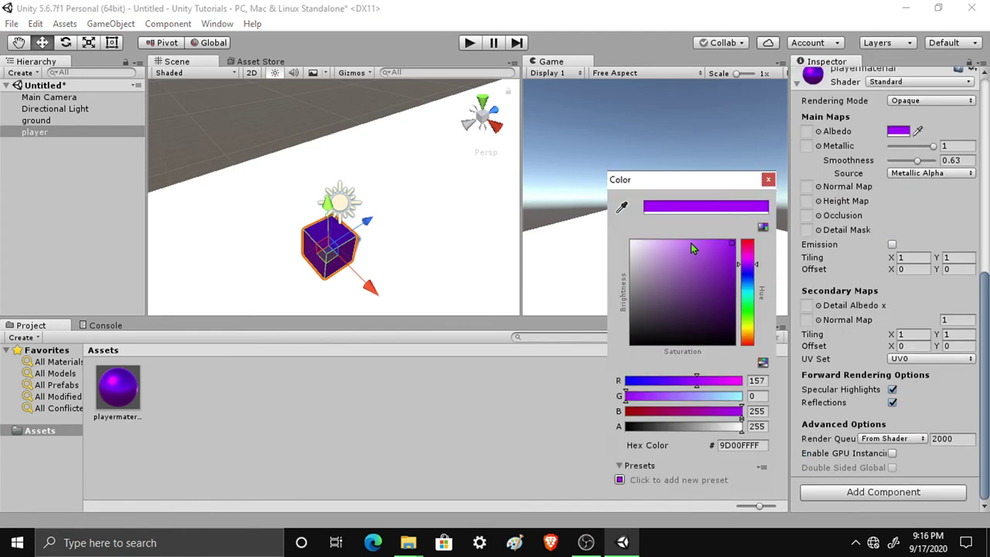
{"action": "mouse_move", "coordinate": [691, 243]}
{"action": "left_mouse_down"}
{"action": "mouse_move", "coordinate": [702, 314]}
{"action": "mouse_move", "coordinate": [727, 255]}
{"action": "left_mouse_up"}
{"action": "scroll", "coordinate": [836, 352], "scroll_direction": "up", "scroll_amount": 10}
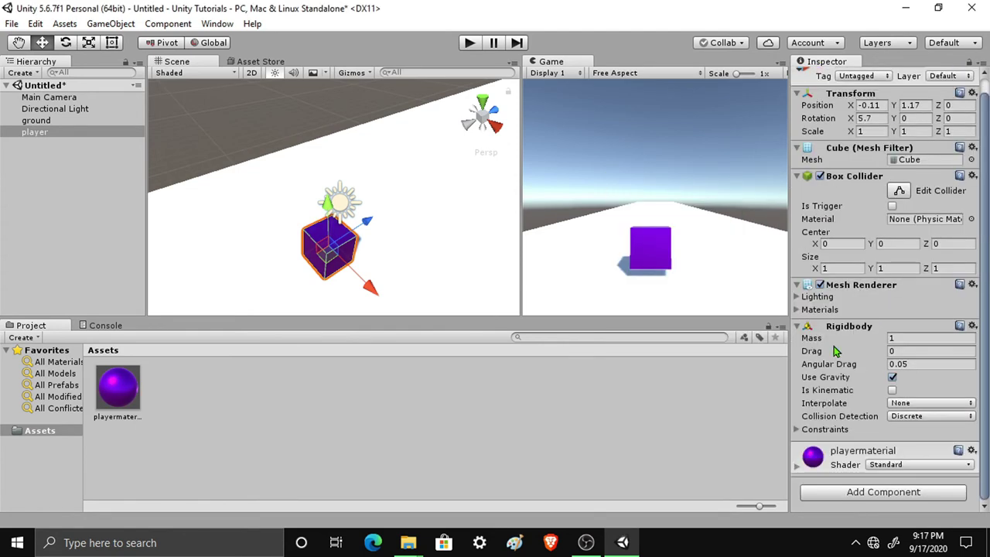
{"action": "scroll", "coordinate": [836, 352], "scroll_direction": "down", "scroll_amount": 1}
{"action": "scroll", "coordinate": [835, 352], "scroll_direction": "up", "scroll_amount": 1}
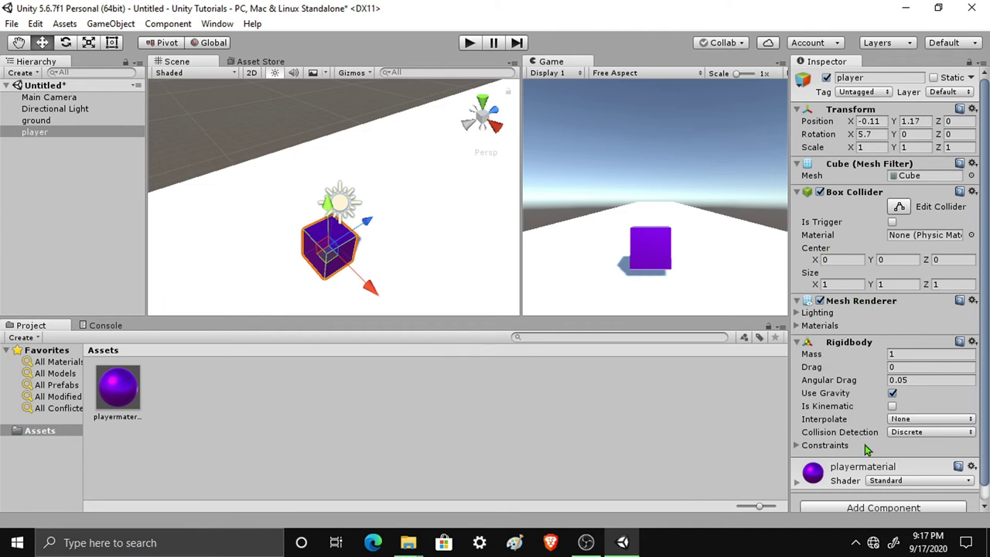
{"action": "scroll", "coordinate": [857, 495], "scroll_direction": "down", "scroll_amount": 1}
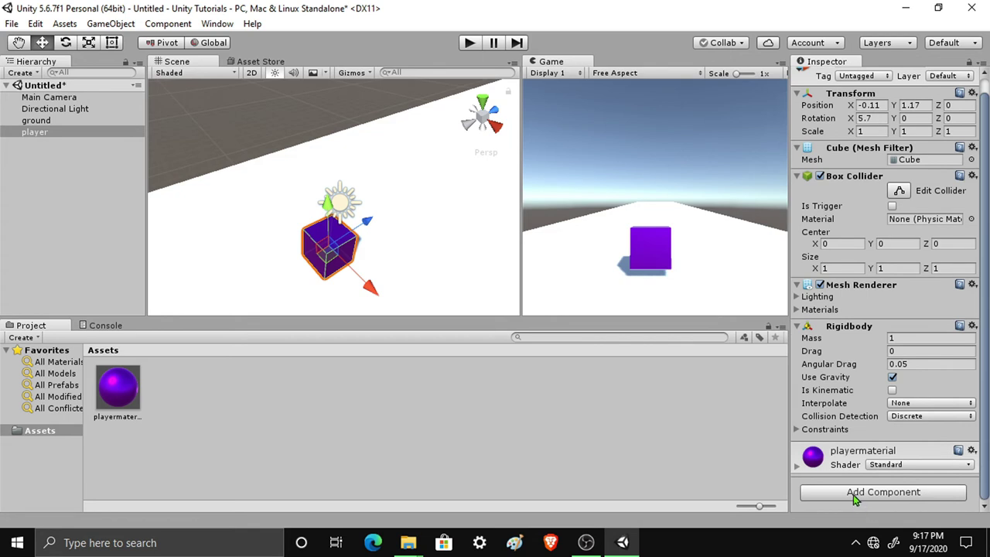
{"action": "left_click", "coordinate": [855, 495]}
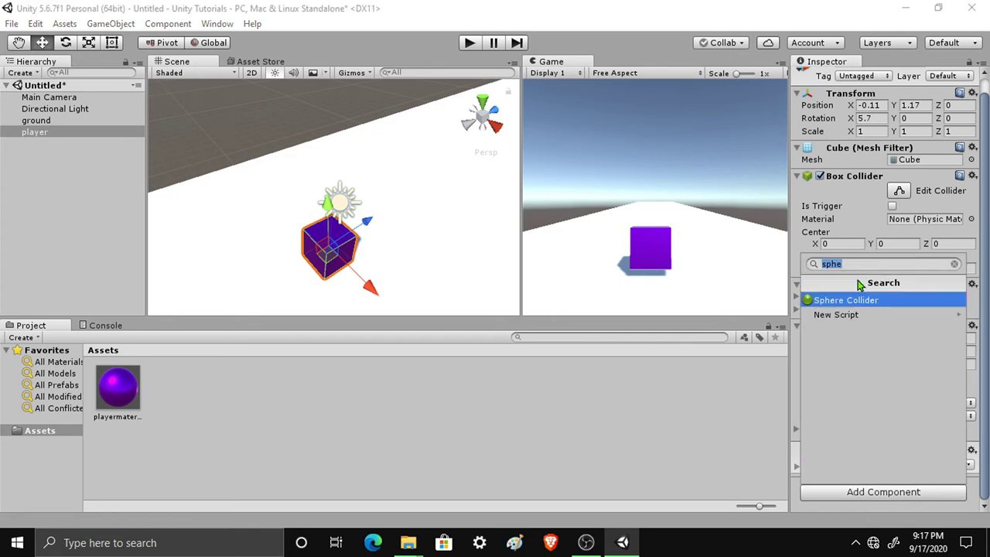
{"action": "key", "text": "BackSpace"}
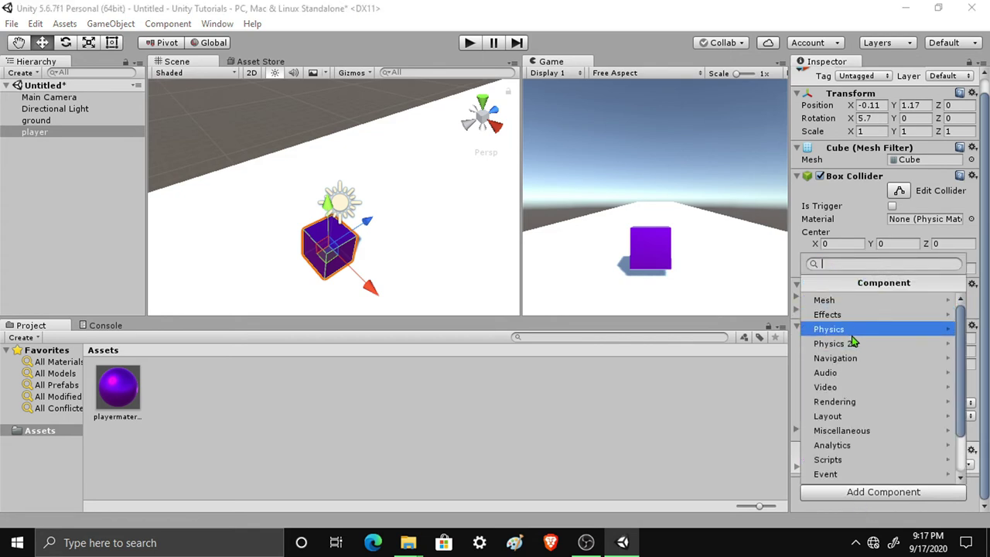
{"action": "scroll", "coordinate": [871, 372], "scroll_direction": "down", "scroll_amount": 3}
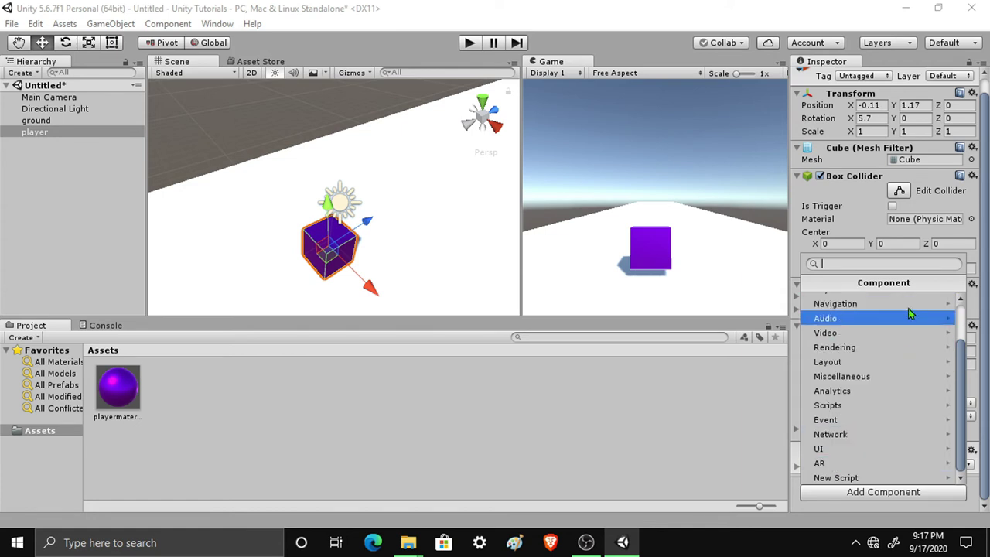
{"action": "left_click", "coordinate": [726, 450]}
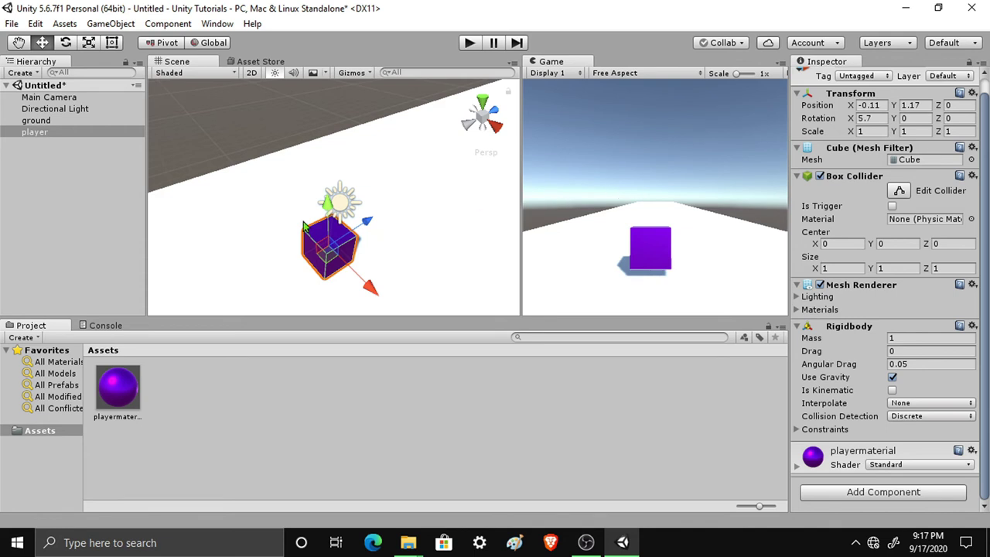
- Set the Main Camera's Clear Flags to Solid Color instead of the skybox
{"action": "left_click", "coordinate": [40, 213]}
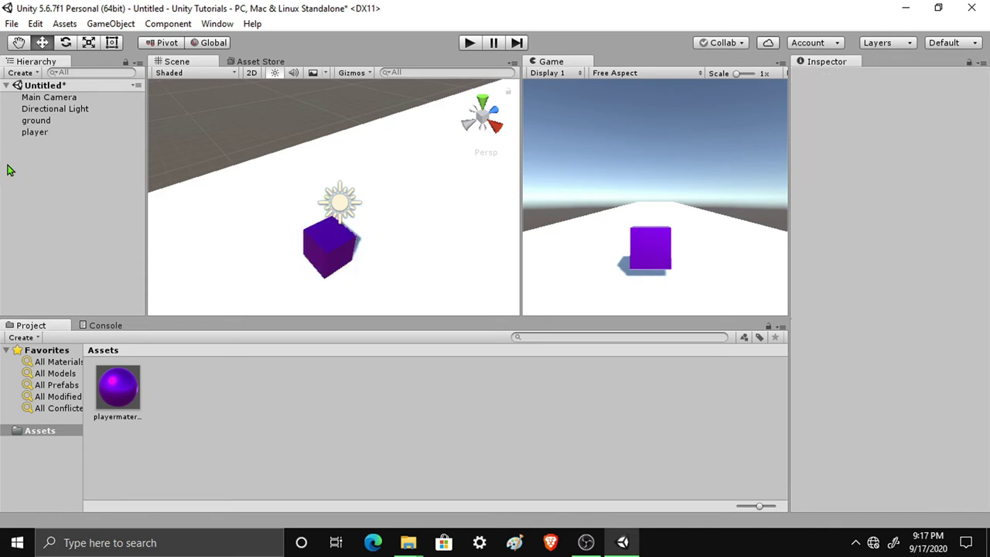
{"action": "left_click", "coordinate": [48, 99]}
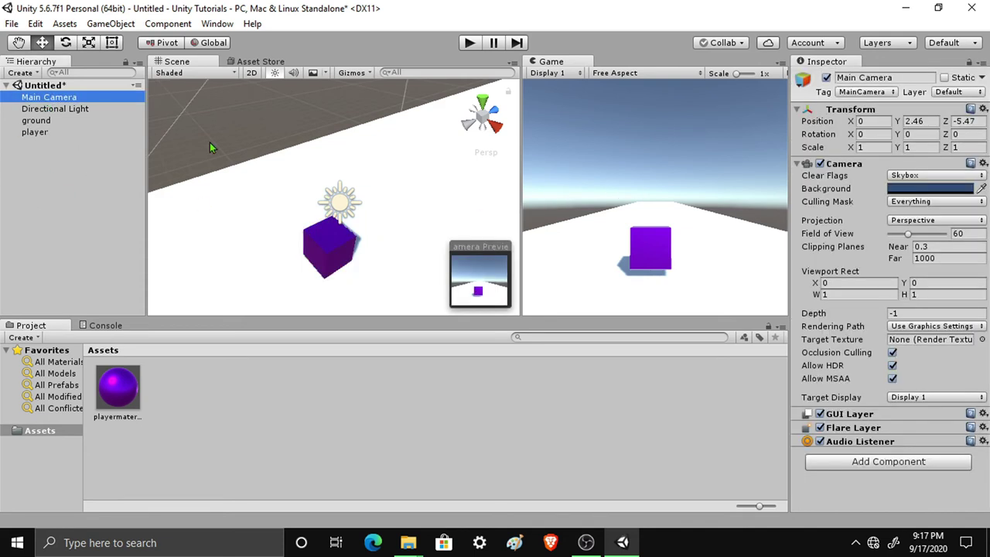
{"action": "left_click", "coordinate": [901, 174]}
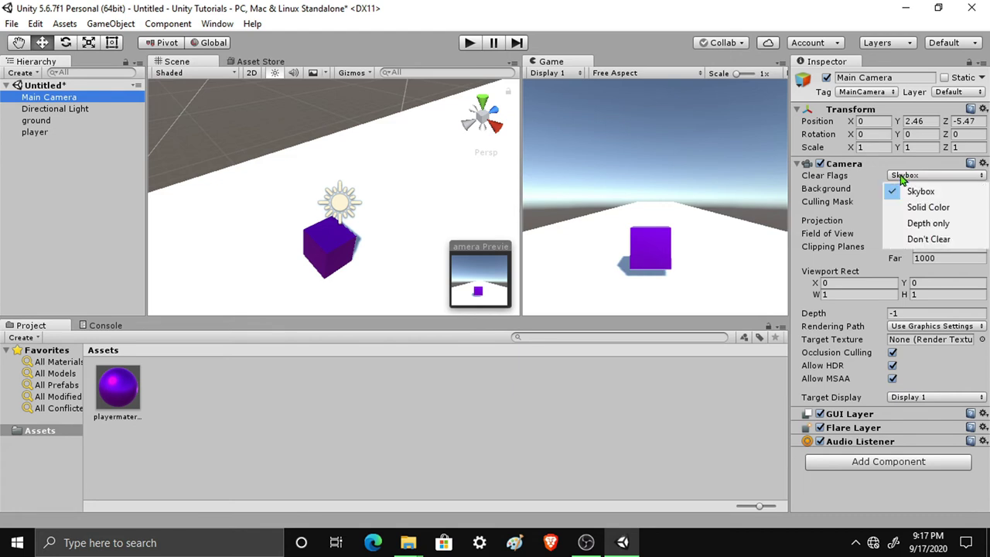
{"action": "left_click", "coordinate": [928, 207]}
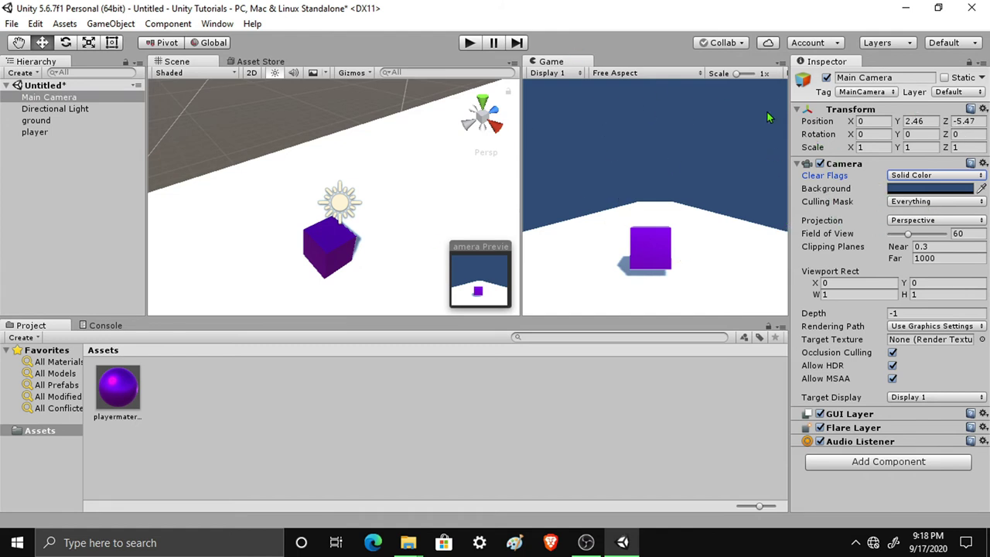
- Change the camera background colour to light grey (A5A5A5), then deselect the camera
{"action": "left_click", "coordinate": [911, 193]}
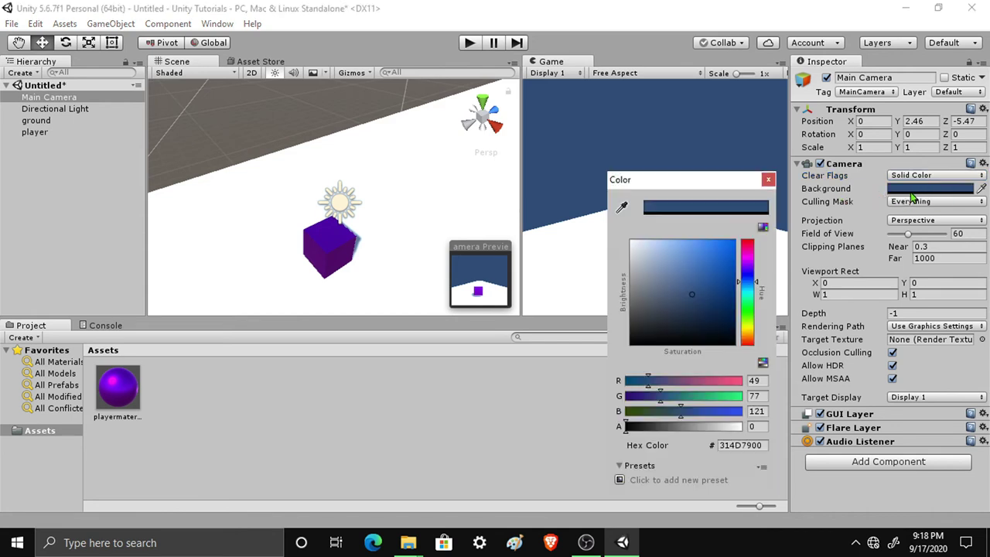
{"action": "left_click_drag", "start_coordinate": [745, 271], "coordinate": [750, 259]}
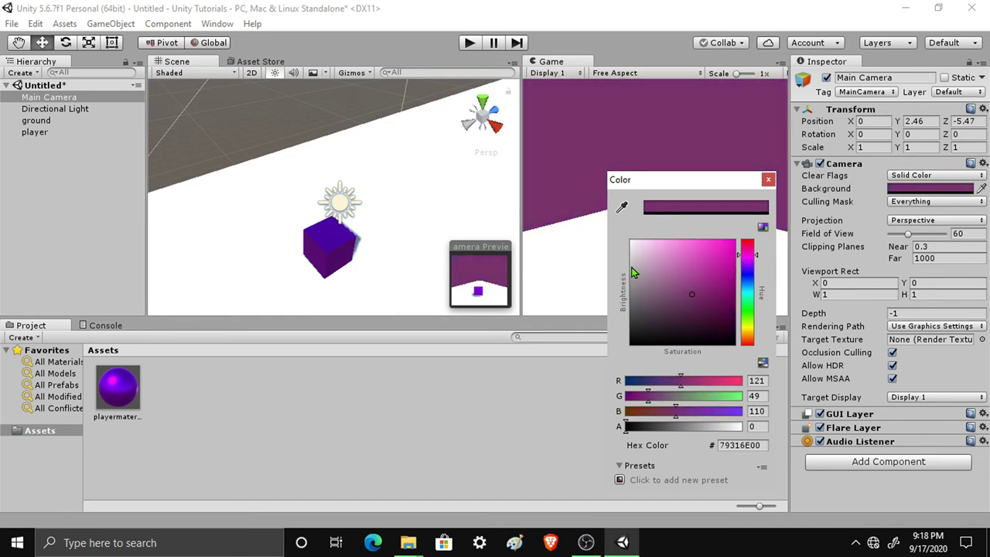
{"action": "left_click_drag", "start_coordinate": [631, 275], "coordinate": [628, 285]}
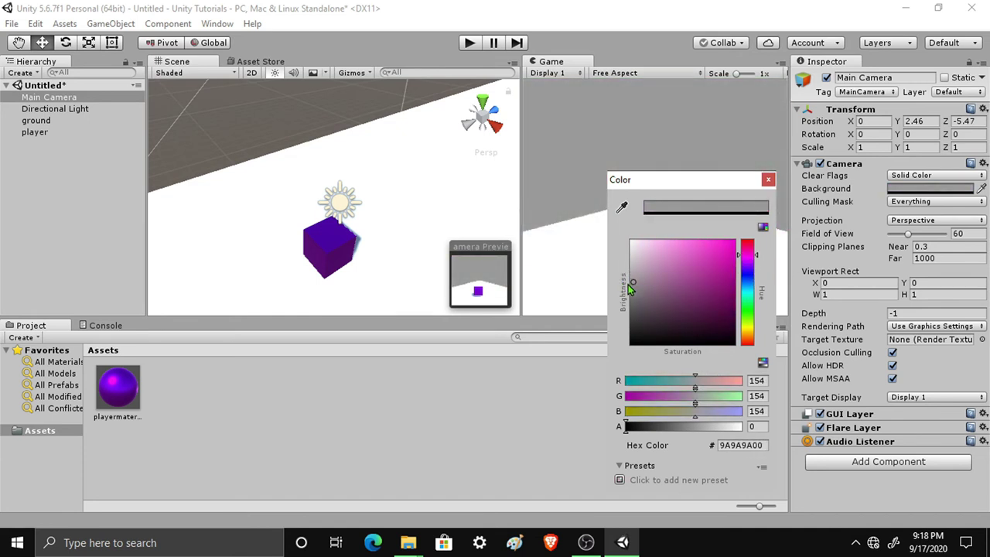
{"action": "mouse_move", "coordinate": [656, 188]}
{"action": "left_mouse_down"}
{"action": "mouse_move", "coordinate": [433, 283]}
{"action": "mouse_move", "coordinate": [407, 259]}
{"action": "left_mouse_up"}
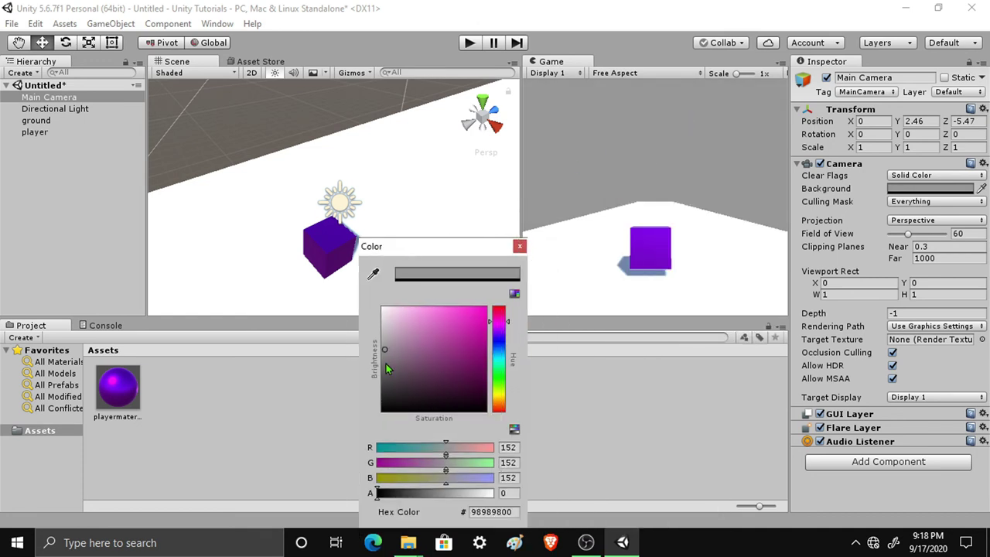
{"action": "left_click_drag", "start_coordinate": [387, 370], "coordinate": [380, 346]}
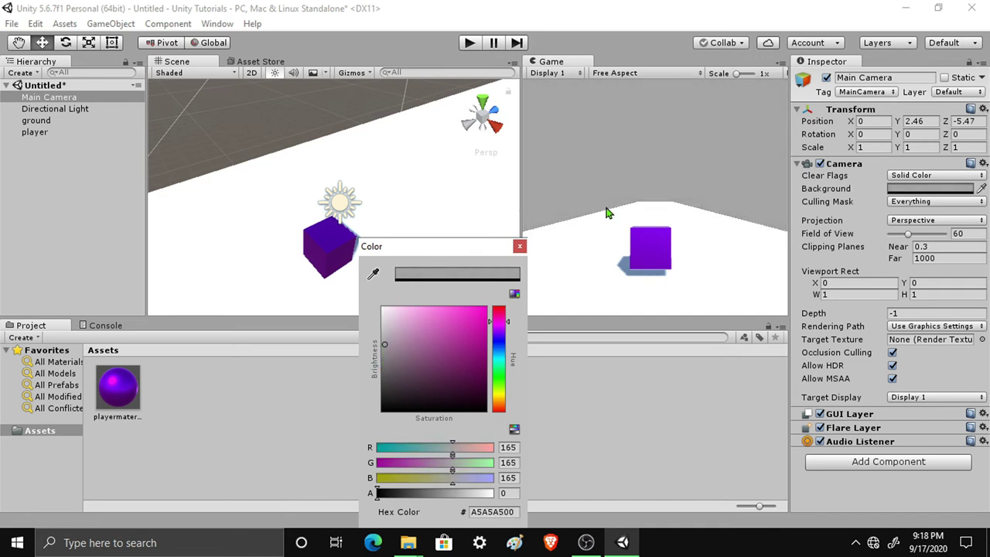
{"action": "left_click", "coordinate": [519, 246]}
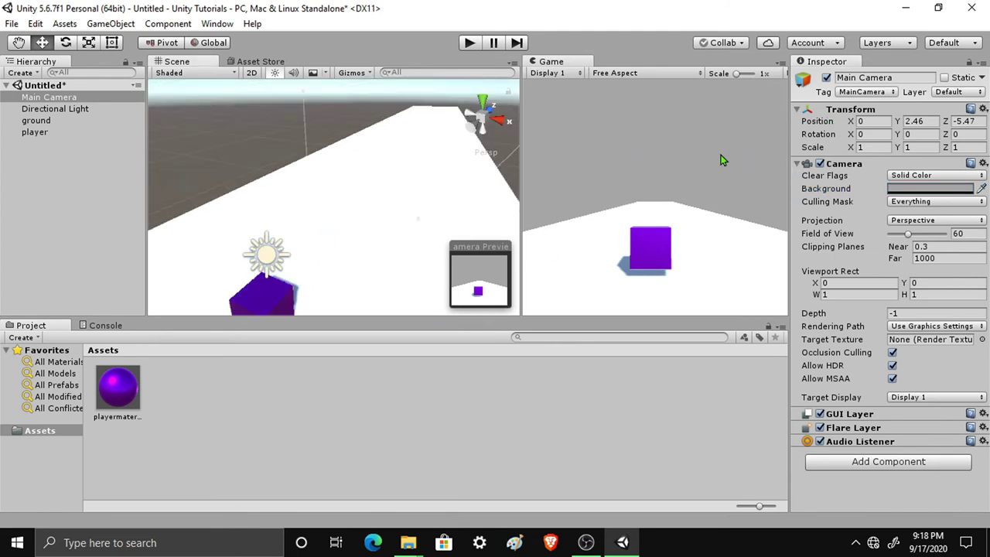
{"action": "left_click", "coordinate": [75, 245]}
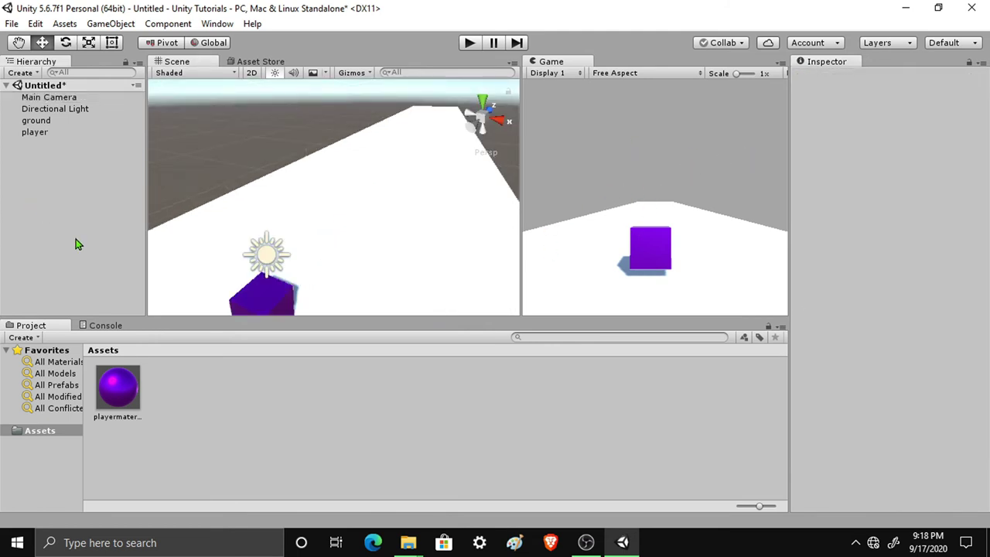
- Lift the purple player cube above the ground and start Play mode to watch it fall
{"action": "left_click_drag", "start_coordinate": [232, 279], "coordinate": [318, 301], "text": "alt"}
{"action": "left_click", "coordinate": [348, 288]}
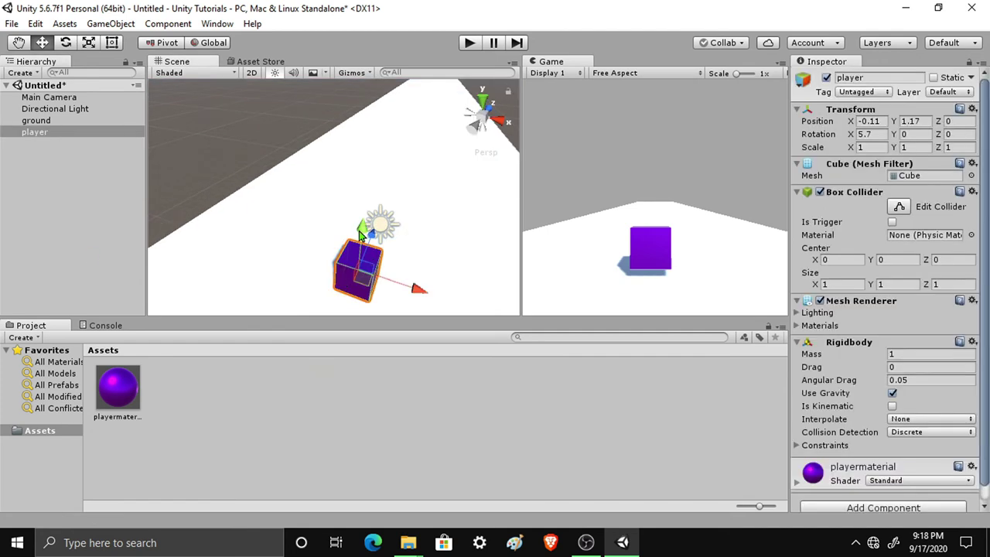
{"action": "left_click_drag", "start_coordinate": [365, 226], "coordinate": [368, 198]}
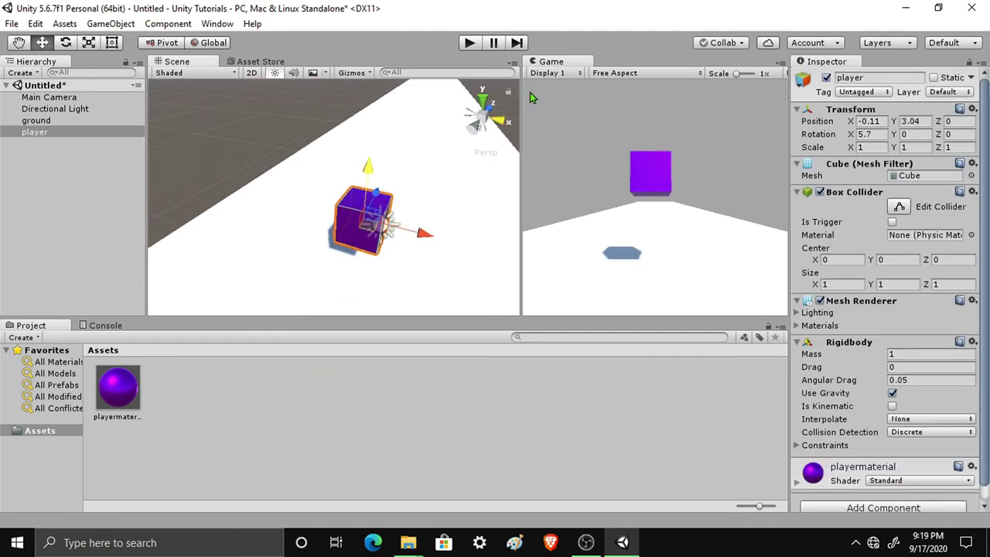
{"action": "left_click", "coordinate": [469, 45]}
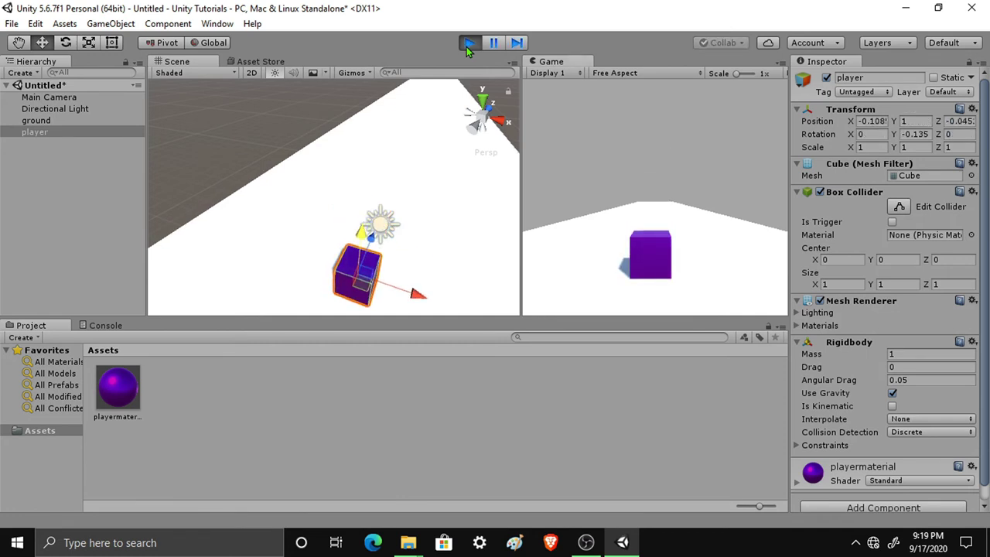
- Push the player cube forward along the ground to Z 4.64
{"action": "left_click", "coordinate": [619, 462]}
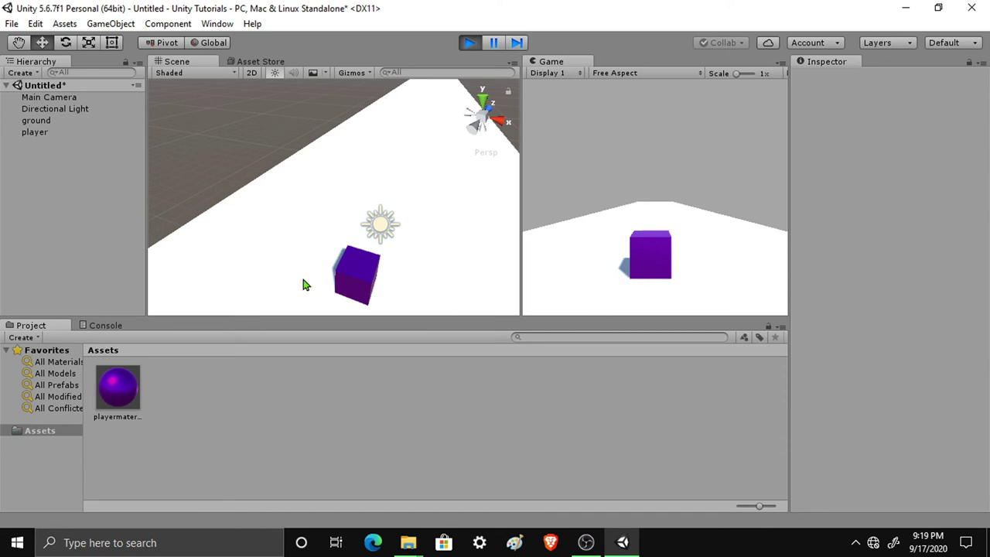
{"action": "left_click", "coordinate": [35, 121]}
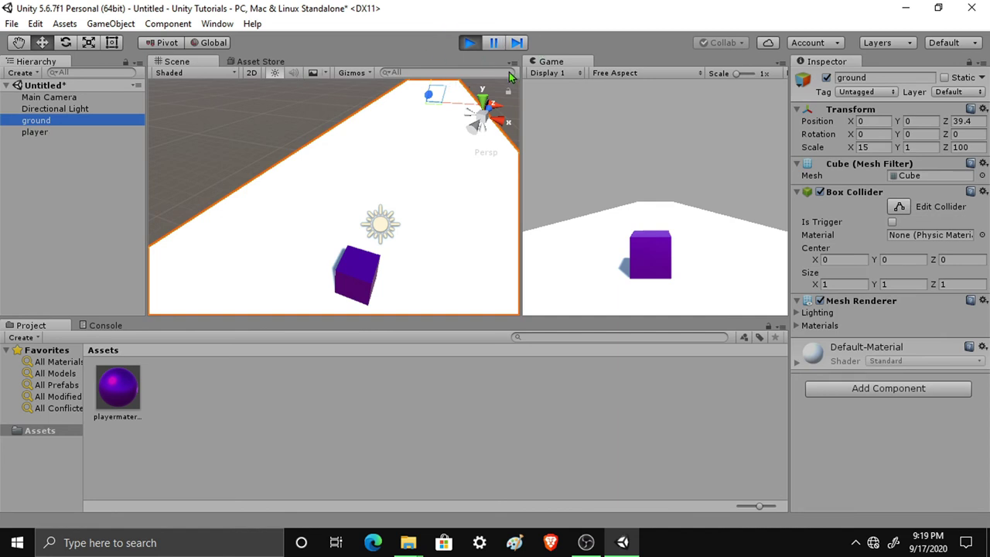
{"action": "left_click", "coordinate": [367, 284]}
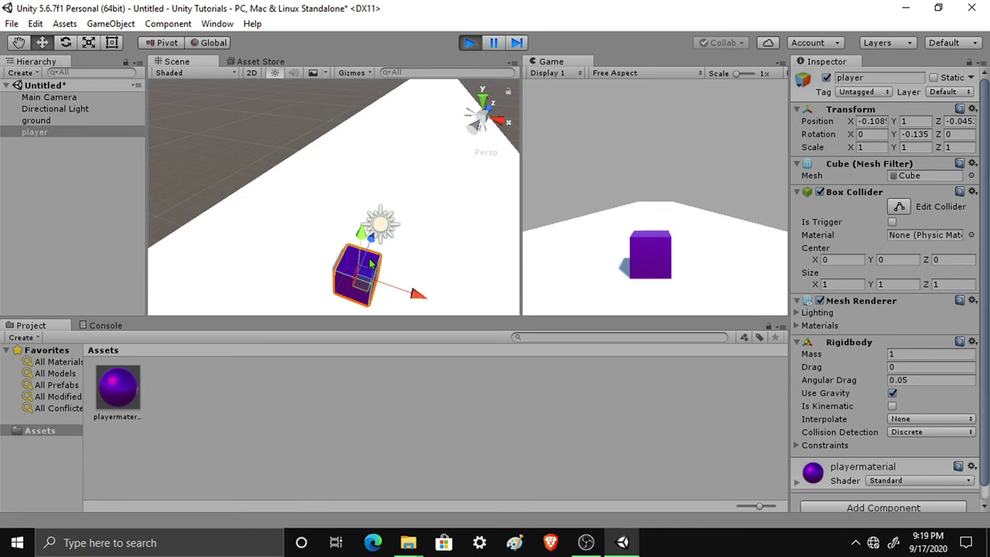
{"action": "left_click_drag", "start_coordinate": [371, 265], "coordinate": [402, 116]}
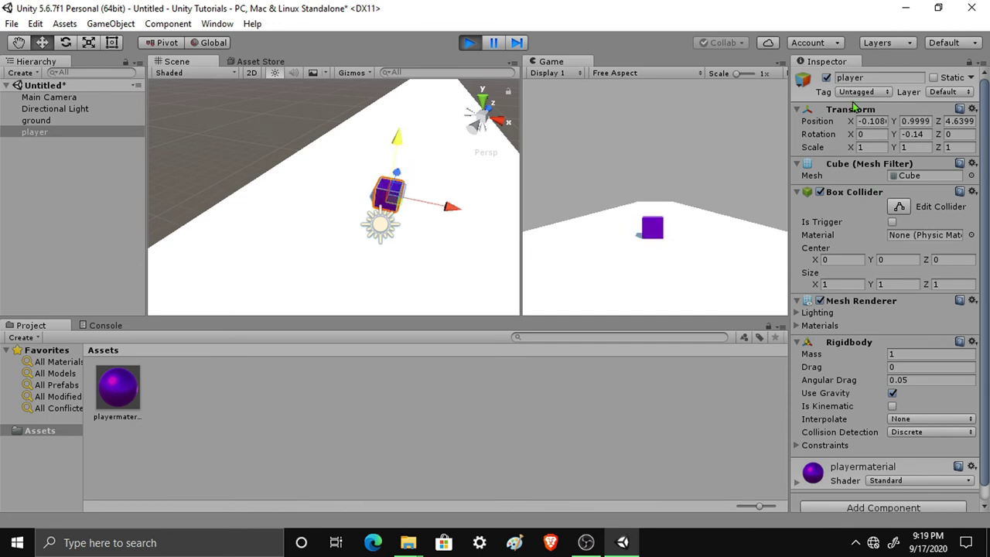
- Disable the player's collider, deactivate the ground, and exit Play mode
{"action": "left_click", "coordinate": [822, 194]}
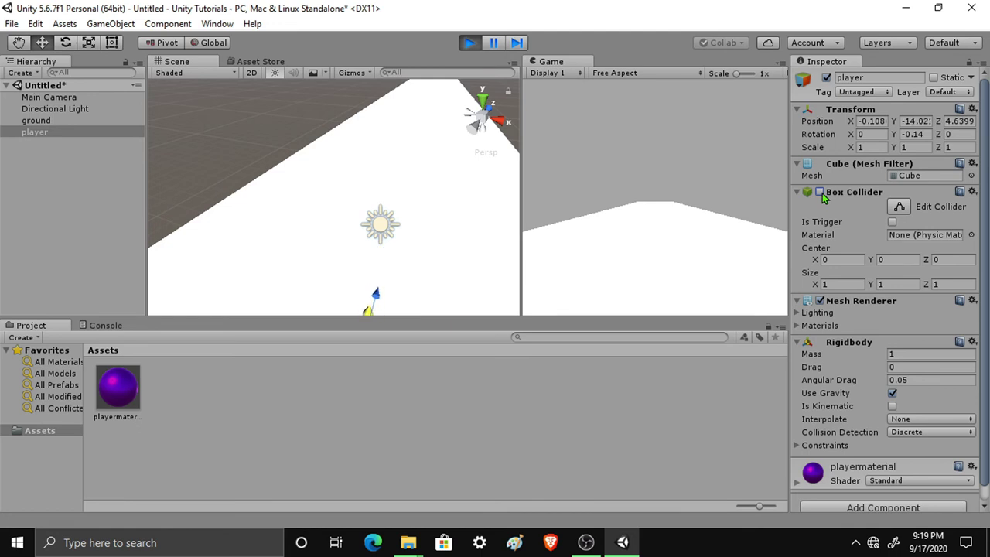
{"action": "left_click", "coordinate": [46, 122]}
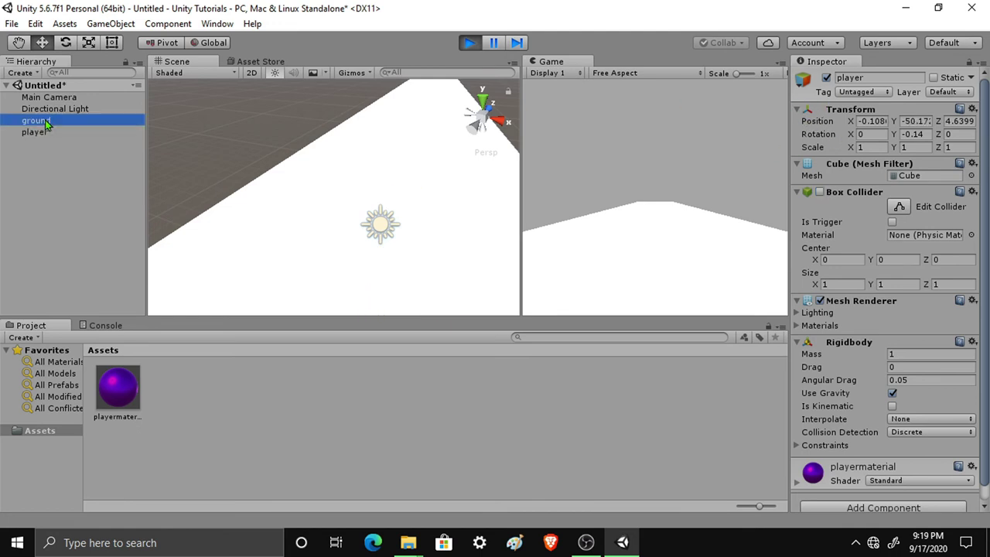
{"action": "left_click", "coordinate": [826, 78]}
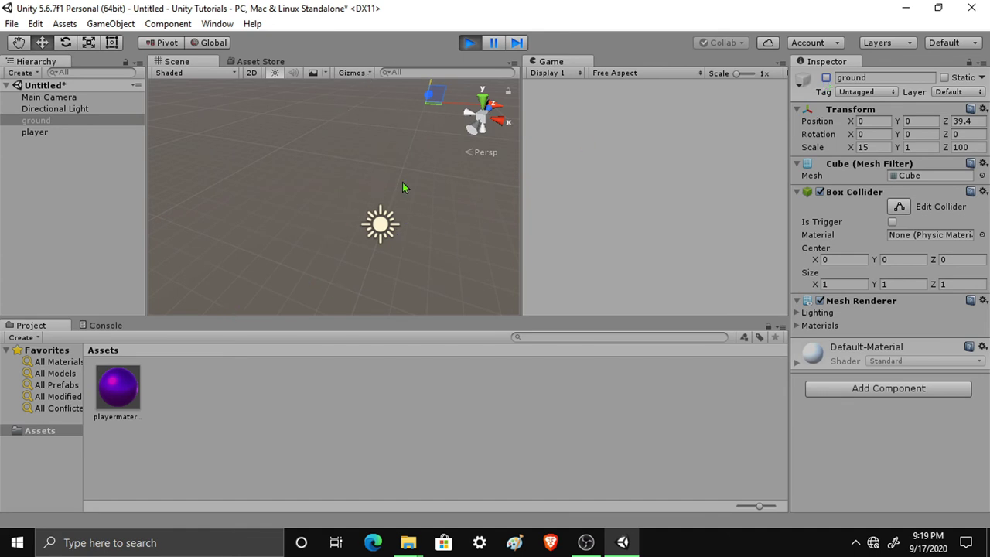
{"action": "left_click", "coordinate": [466, 45]}
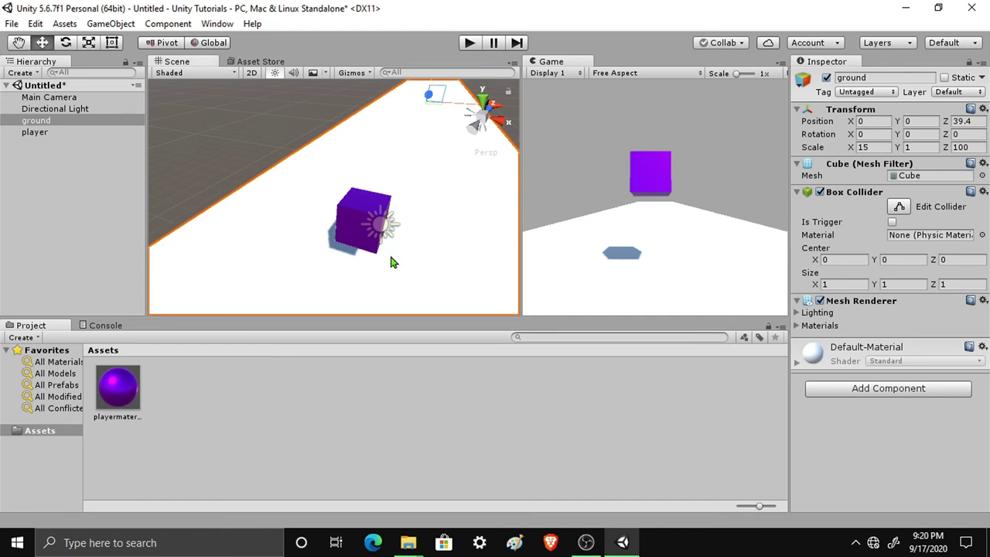
- Lower the player cube with its Y arrow to around Y 1.08, just above the ground
{"action": "left_click_drag", "start_coordinate": [390, 263], "coordinate": [434, 256], "text": "alt"}
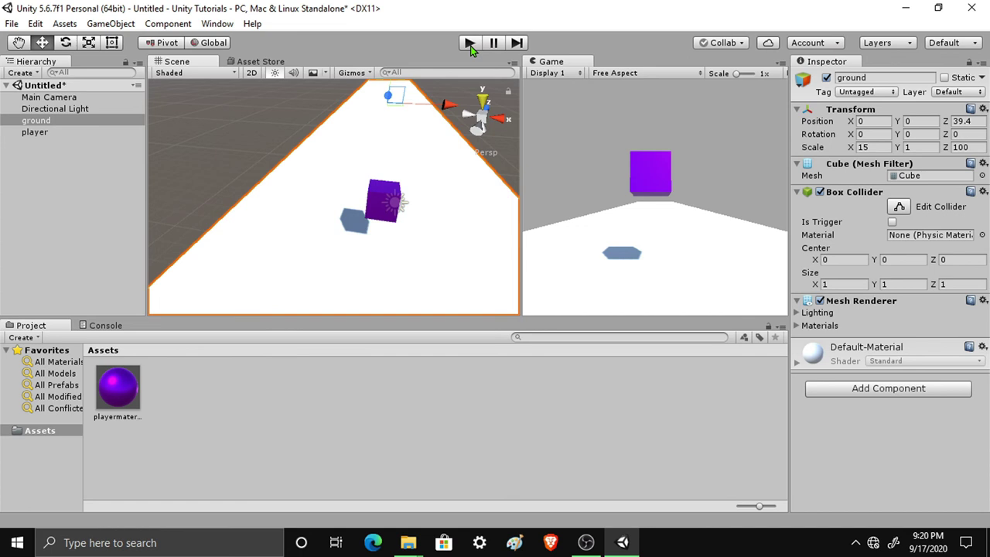
{"action": "left_click", "coordinate": [365, 428]}
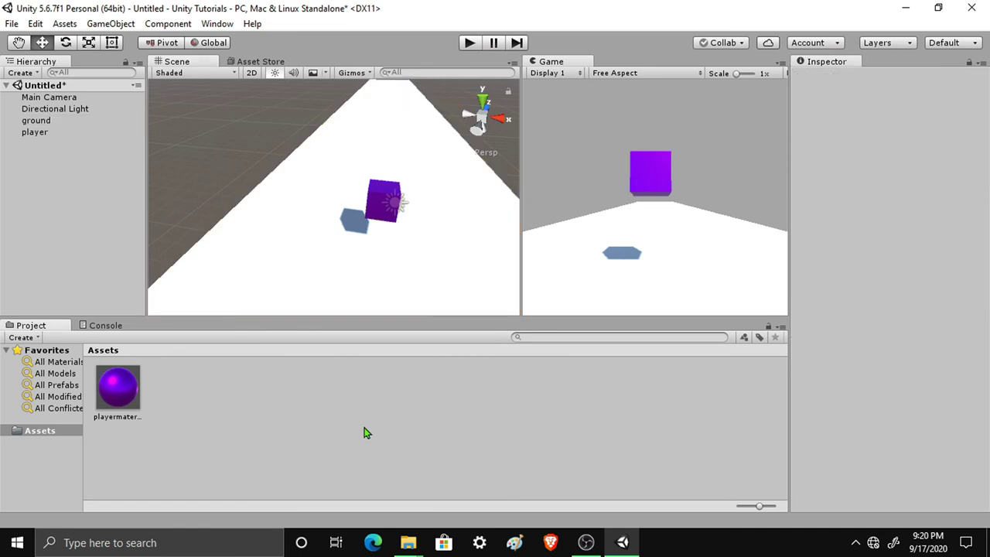
{"action": "left_click", "coordinate": [379, 203]}
{"action": "left_click_drag", "start_coordinate": [385, 152], "coordinate": [390, 184]}
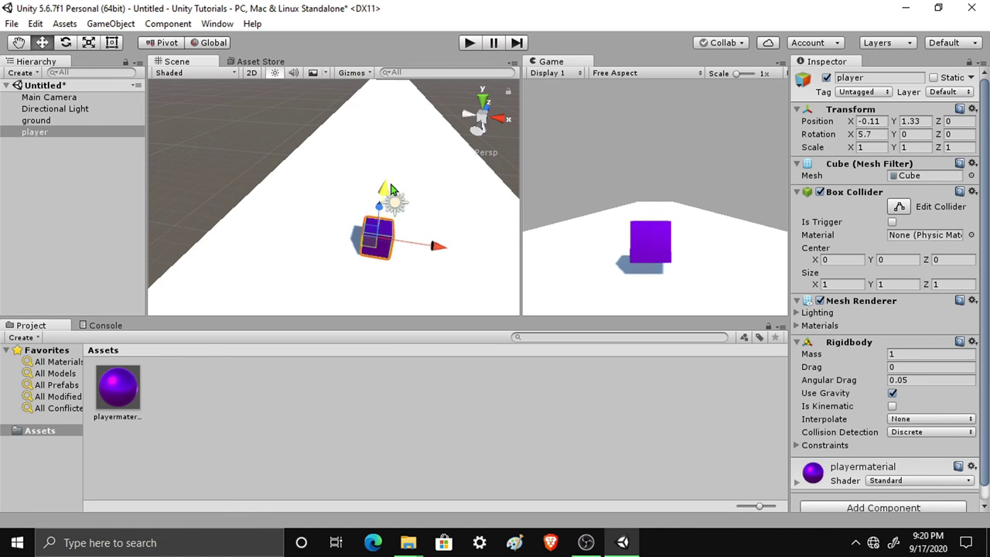
{"action": "left_click_drag", "start_coordinate": [391, 186], "coordinate": [392, 196]}
{"action": "left_click", "coordinate": [418, 429]}
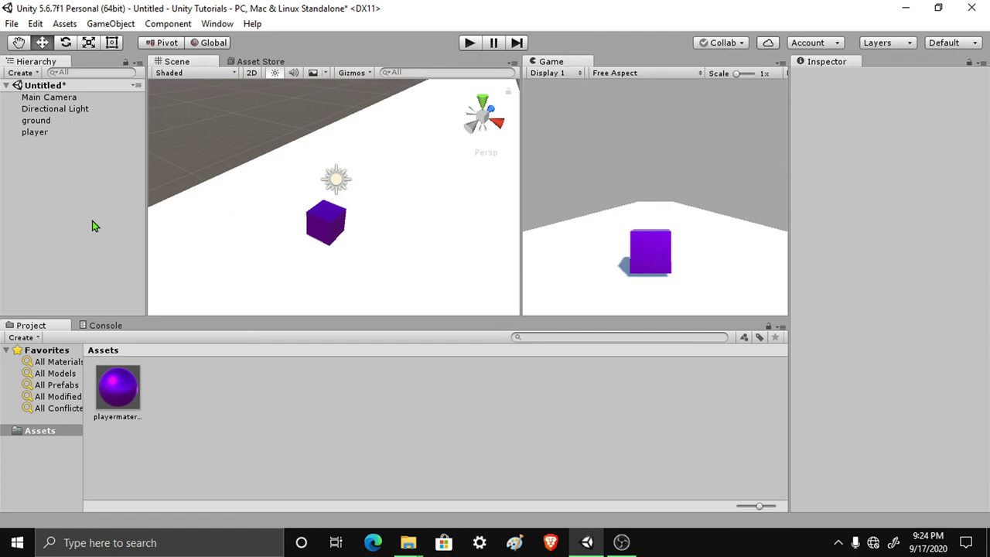
- Save the current scene as level01 through File > Save Scenes
{"action": "left_click", "coordinate": [13, 23]}
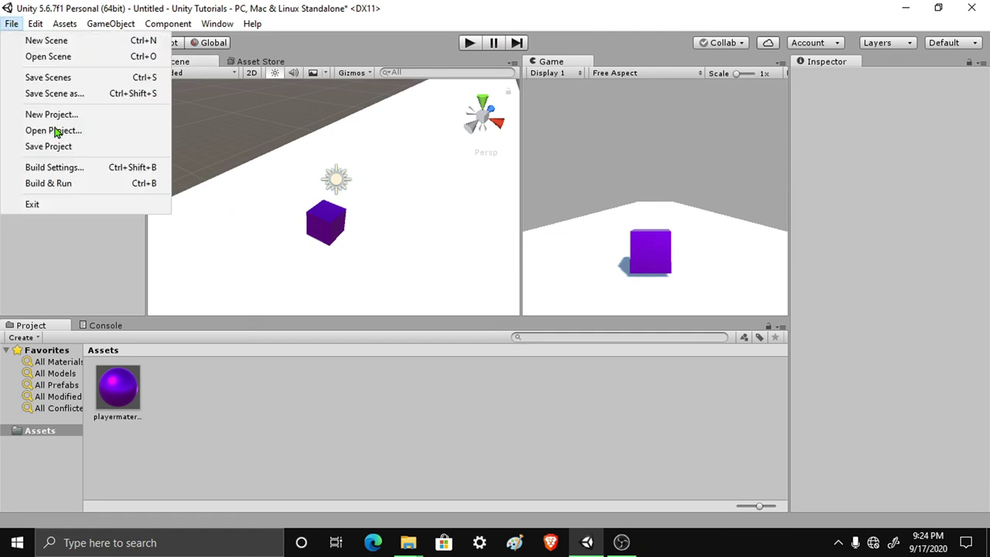
{"action": "left_click", "coordinate": [99, 78]}
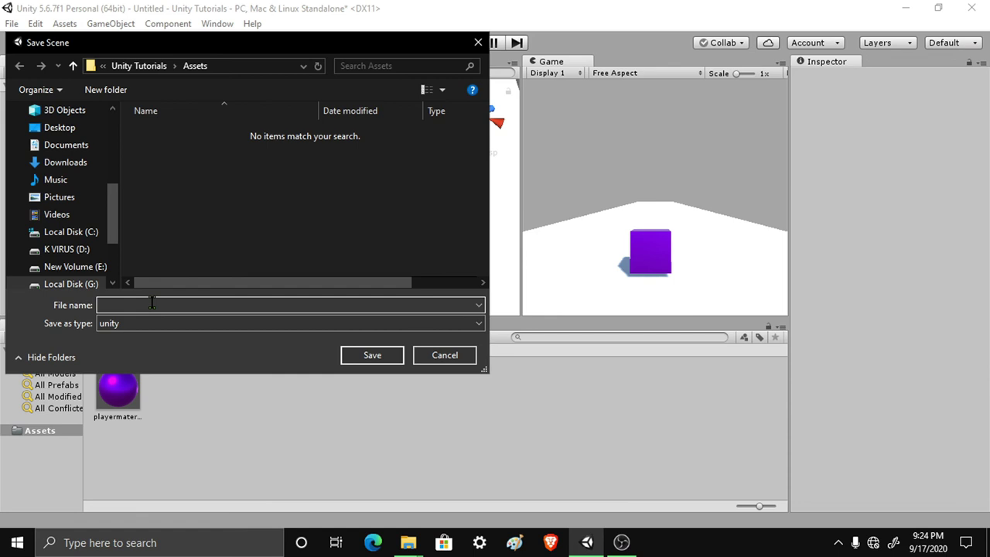
{"action": "type", "text": "l"}
{"action": "type", "text": "eve"}
{"action": "type", "text": "l"}
{"action": "type", "text": "021"}
{"action": "left_click", "coordinate": [397, 356]}
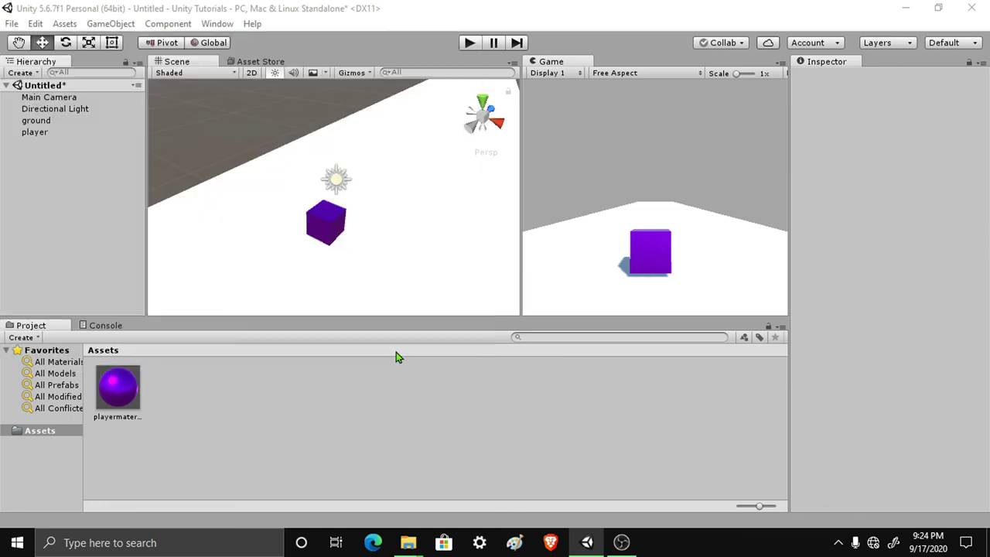
{"action": "left_click", "coordinate": [29, 86]}
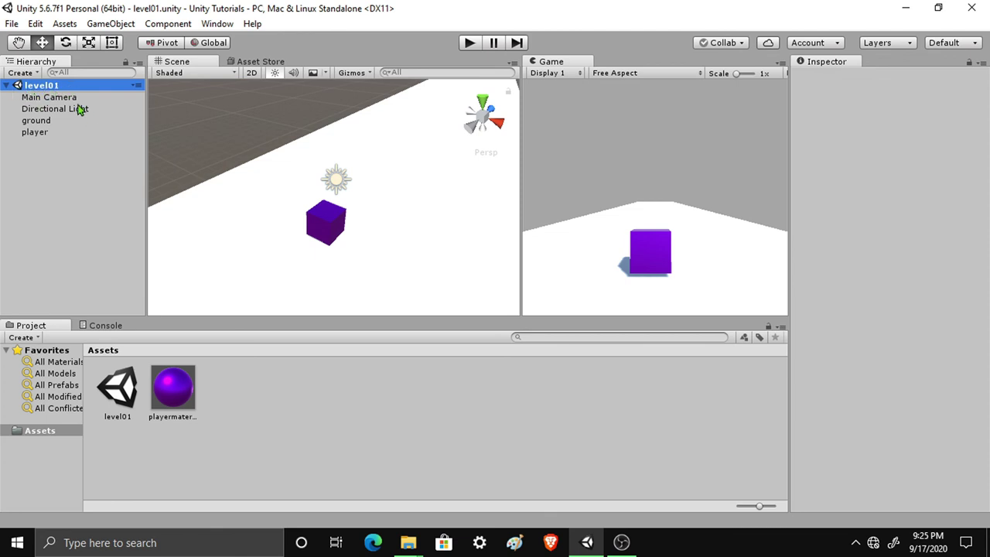
- Collapse level01 in the Hierarchy and reopen the level01 scene asset from the Project panel
{"action": "left_click", "coordinate": [4, 88]}
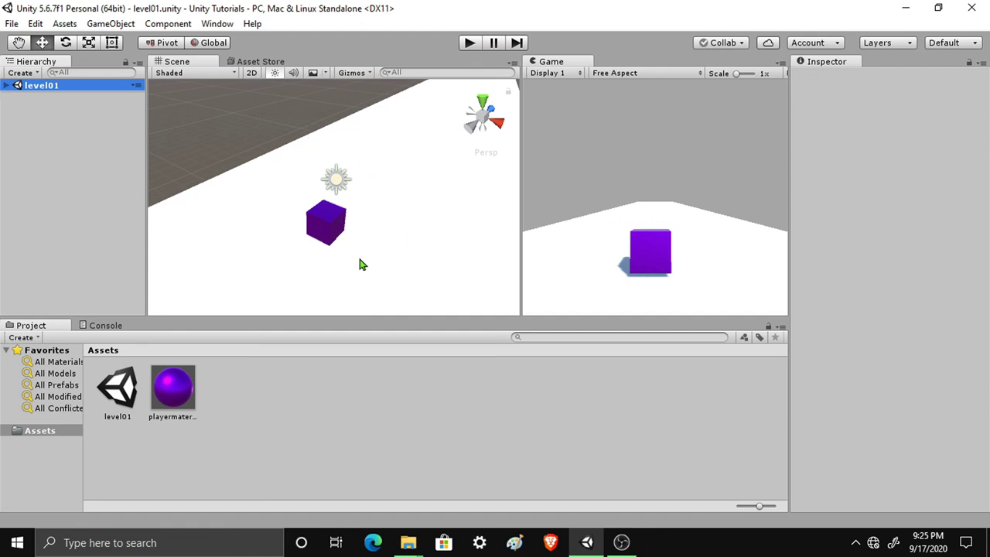
{"action": "left_click", "coordinate": [290, 446]}
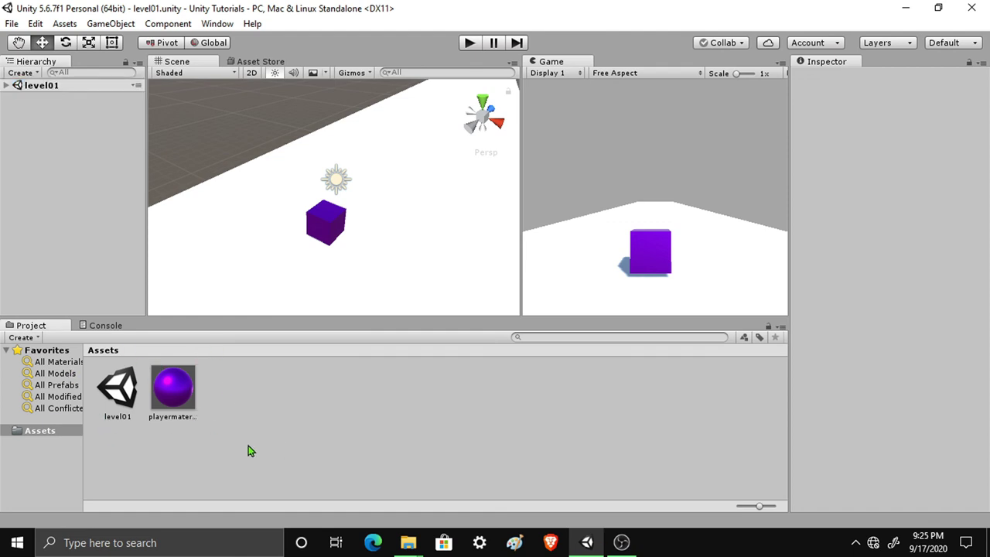
{"action": "double_click", "coordinate": [122, 395]}
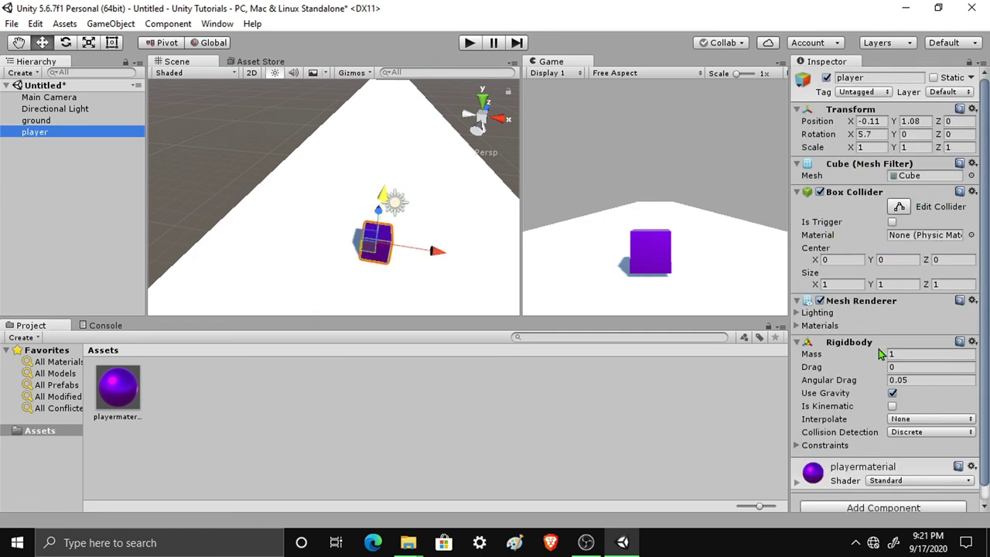
{"action": "left_click", "coordinate": [556, 464]}
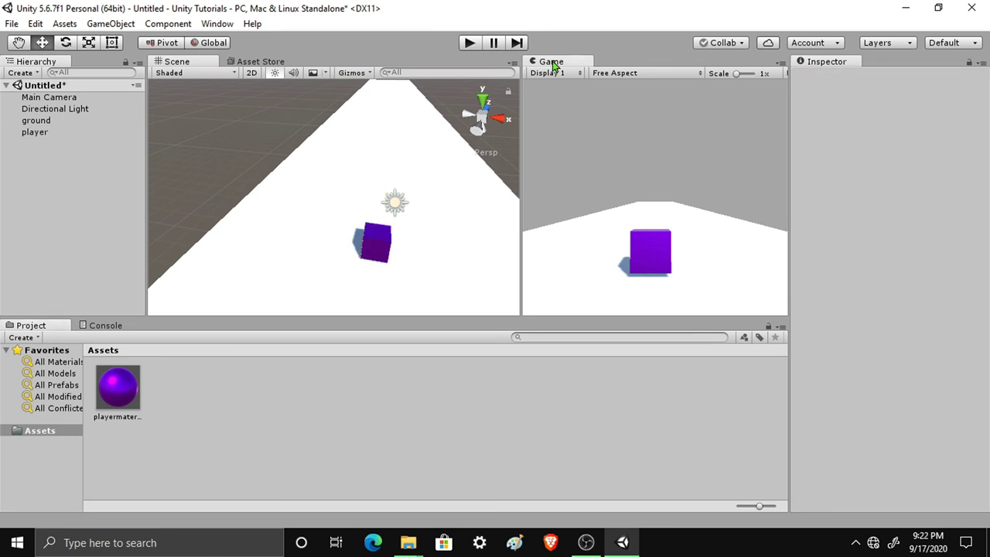
{"action": "double_click", "coordinate": [553, 64]}
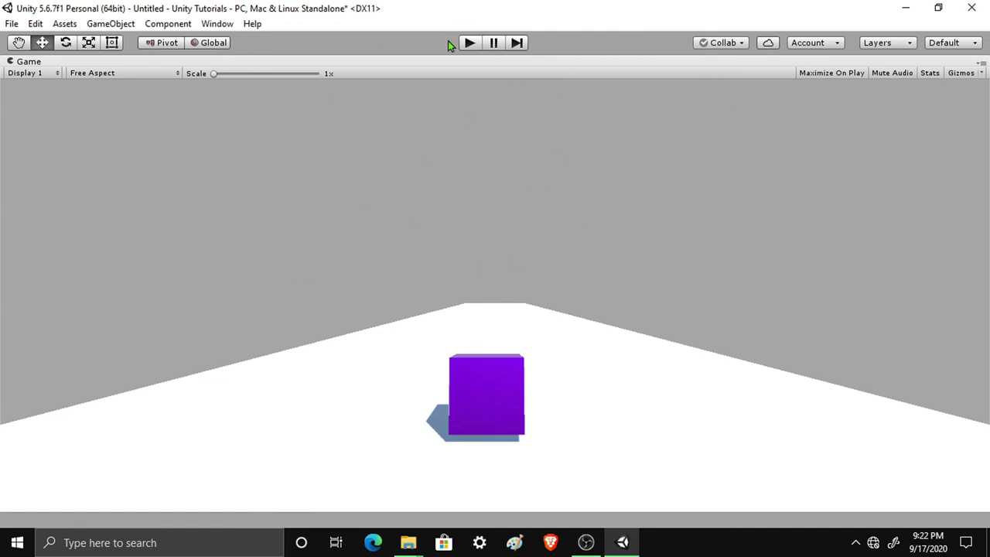
{"action": "double_click", "coordinate": [374, 61]}
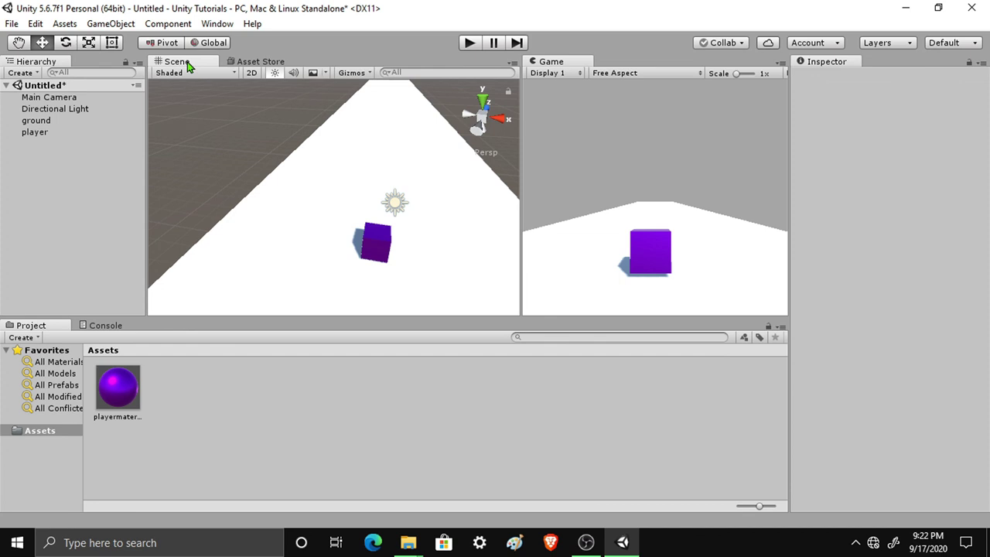
{"action": "double_click", "coordinate": [187, 65]}
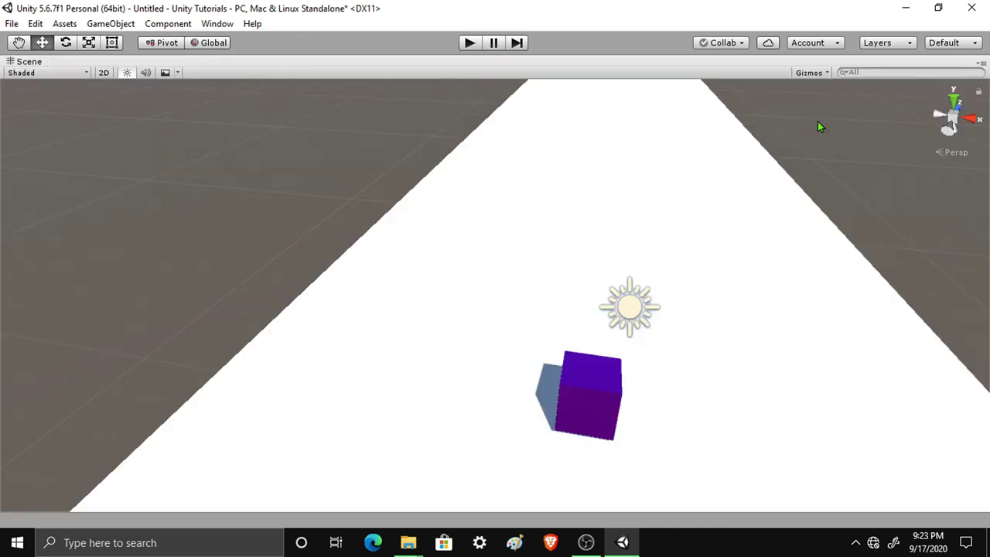
{"action": "key", "text": "shift+space"}
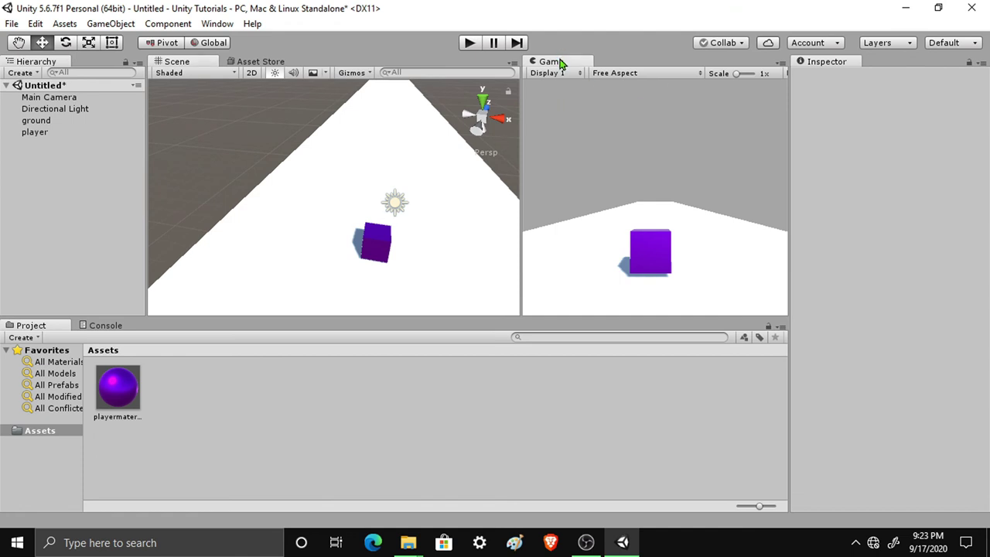
{"action": "double_click", "coordinate": [561, 65]}
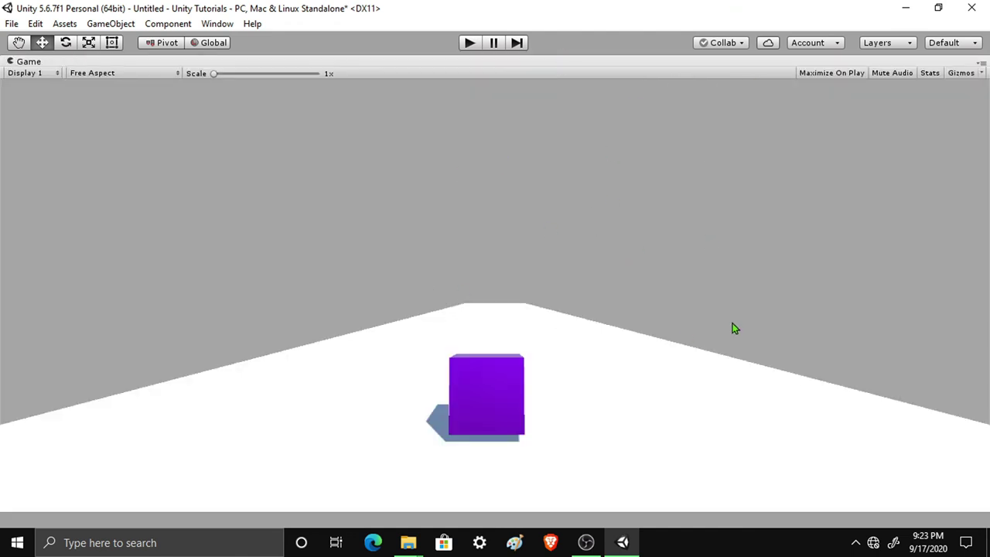
{"action": "key", "text": "shift+space"}
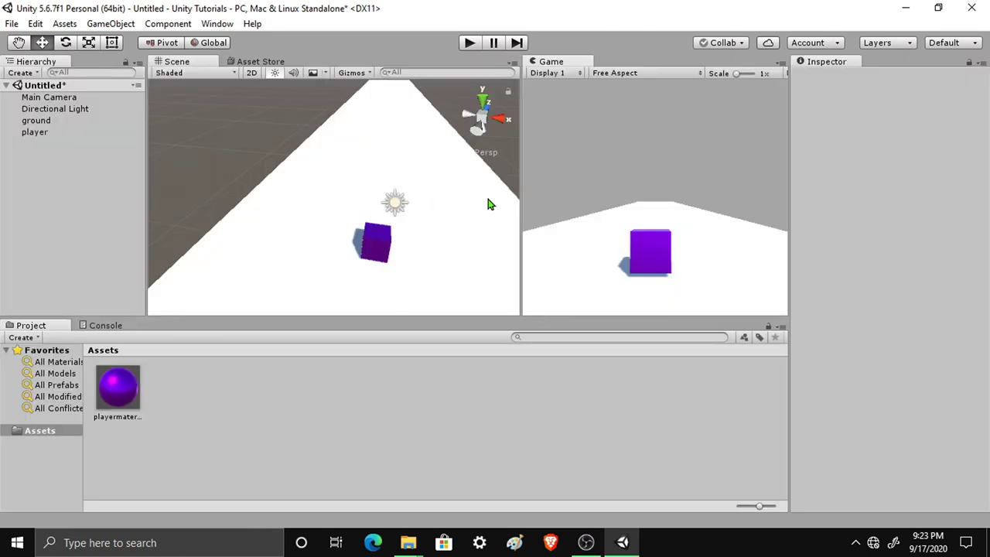